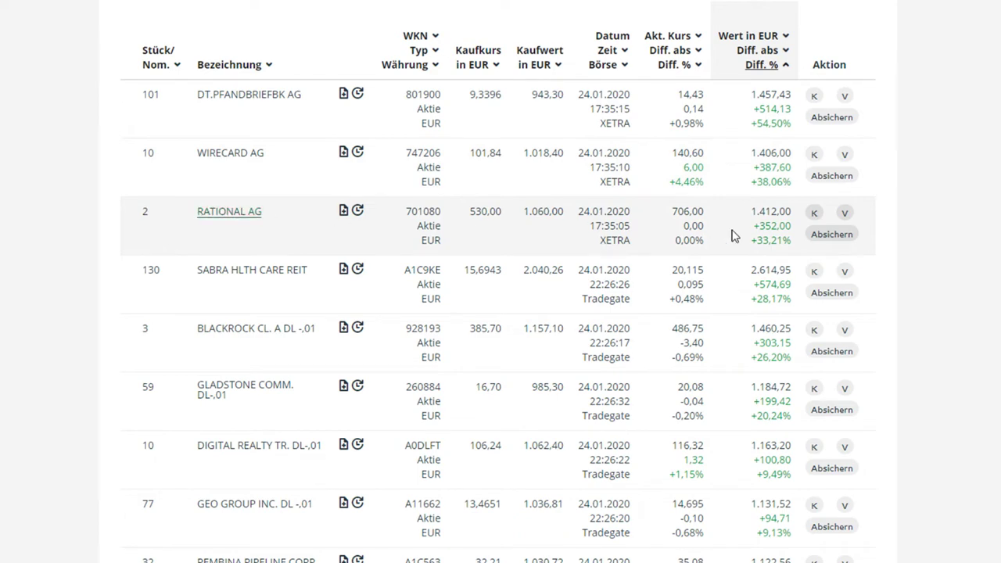
scroll(498, 262, down, 1)
scroll(527, 263, up, 1)
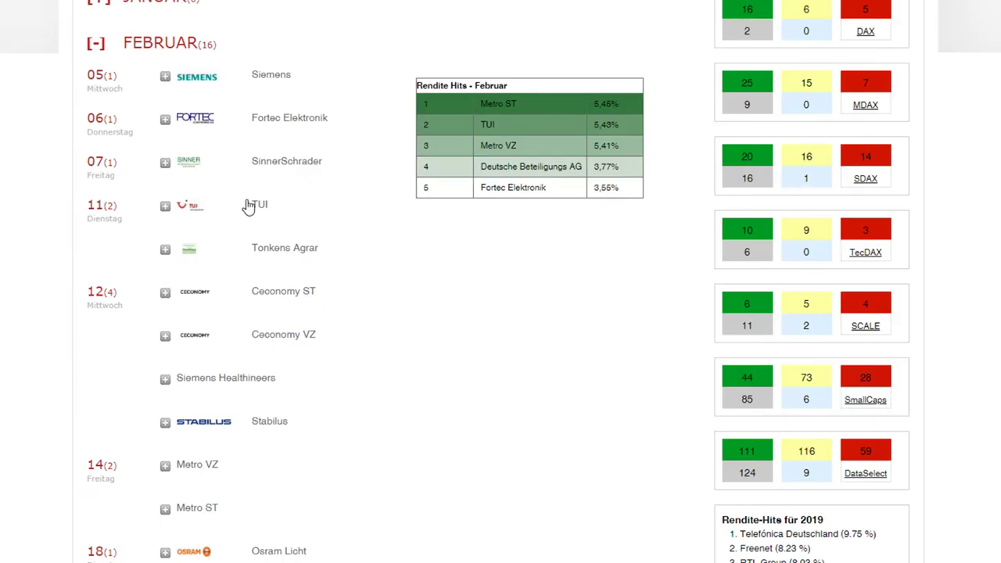
Step: Look up the January 2020 entries in the Dividenden-Kalender, expanding the month and collapsing it again
scroll(317, 233, up, 3)
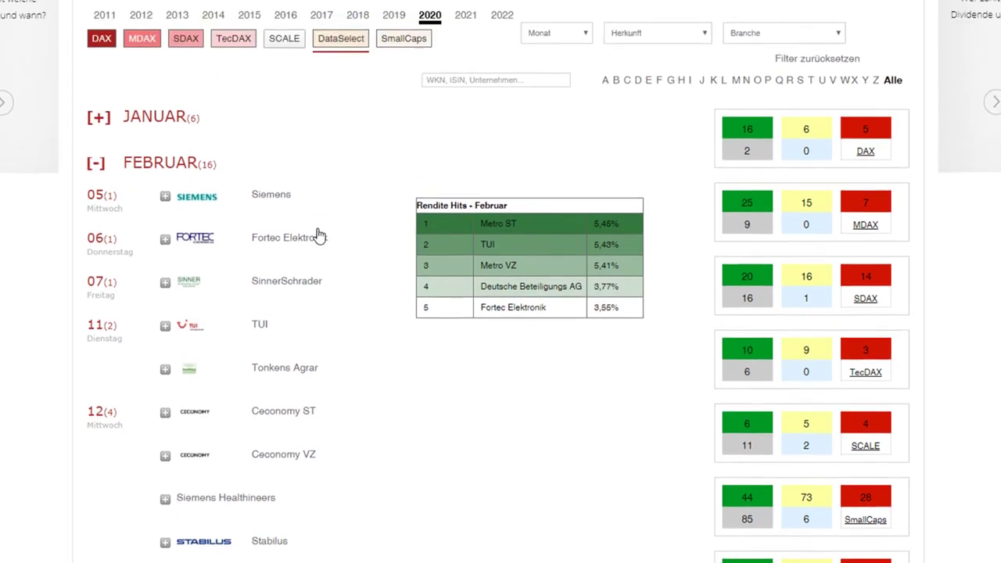
scroll(319, 235, up, 3)
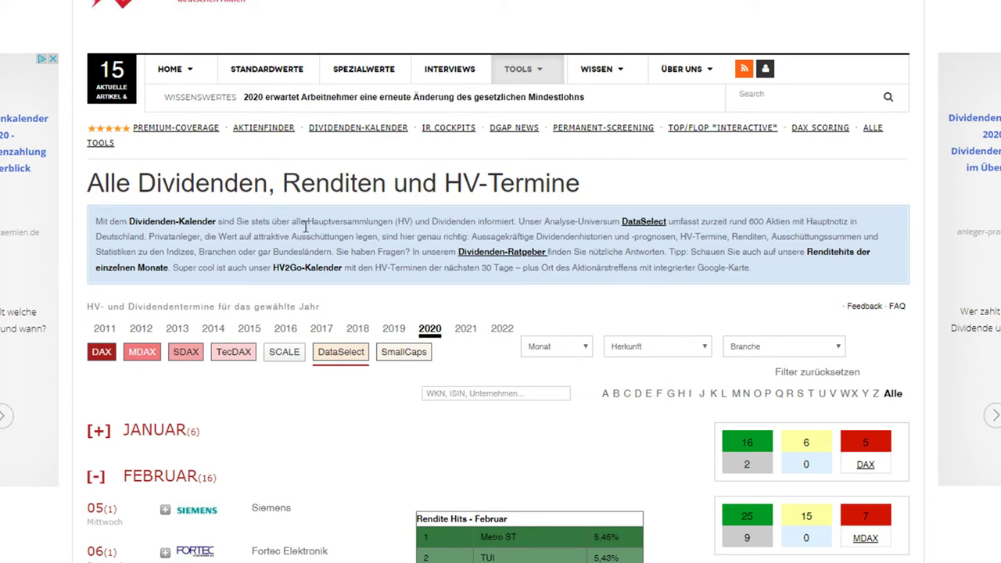
scroll(305, 225, down, 4)
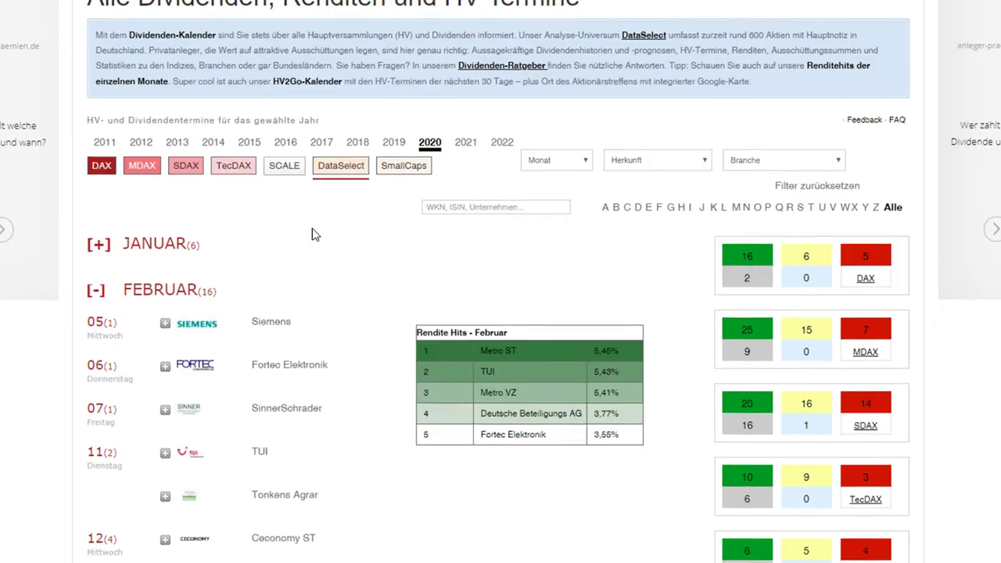
click(99, 144)
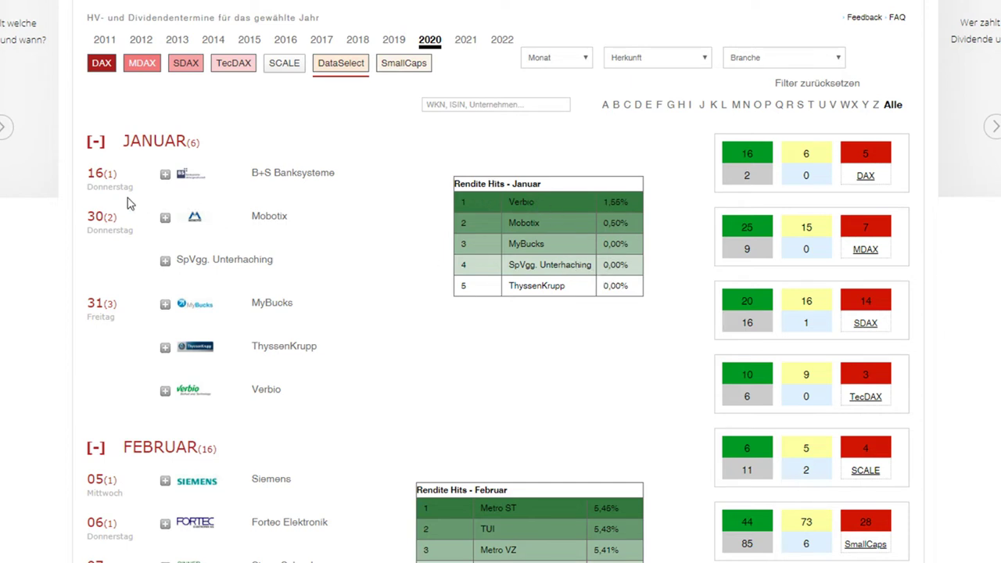
click(99, 143)
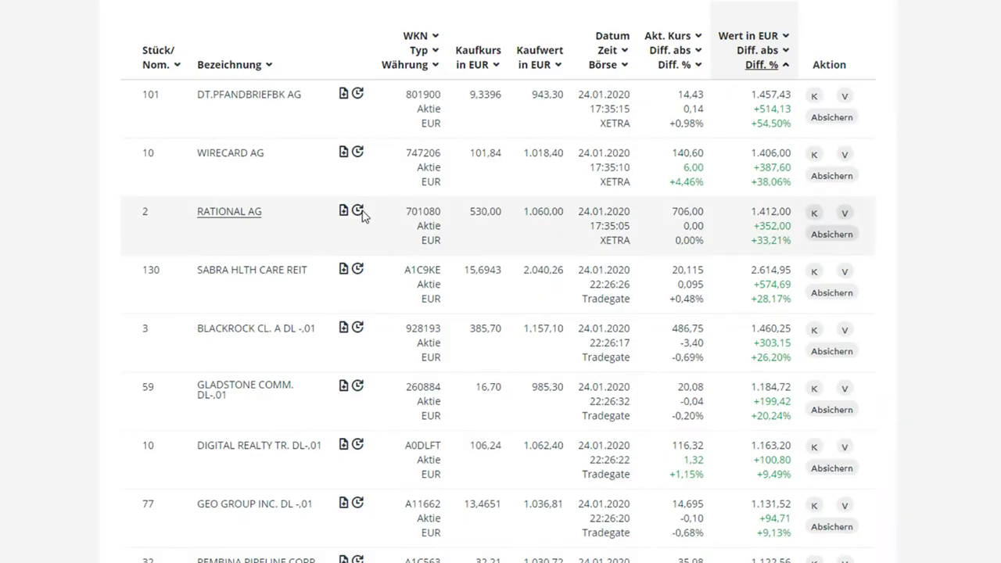
Step: Switch back to the depot overview and review the positions sorted by percentage difference, from DT.PFANDBRIEFBK AG down past METRO AG
scroll(322, 192, down, 1)
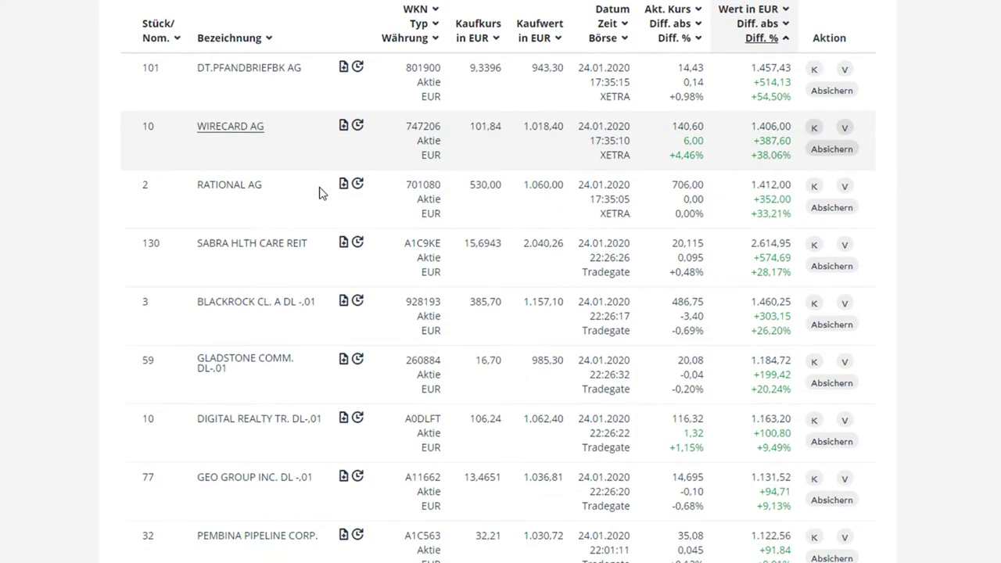
scroll(320, 193, down, 4)
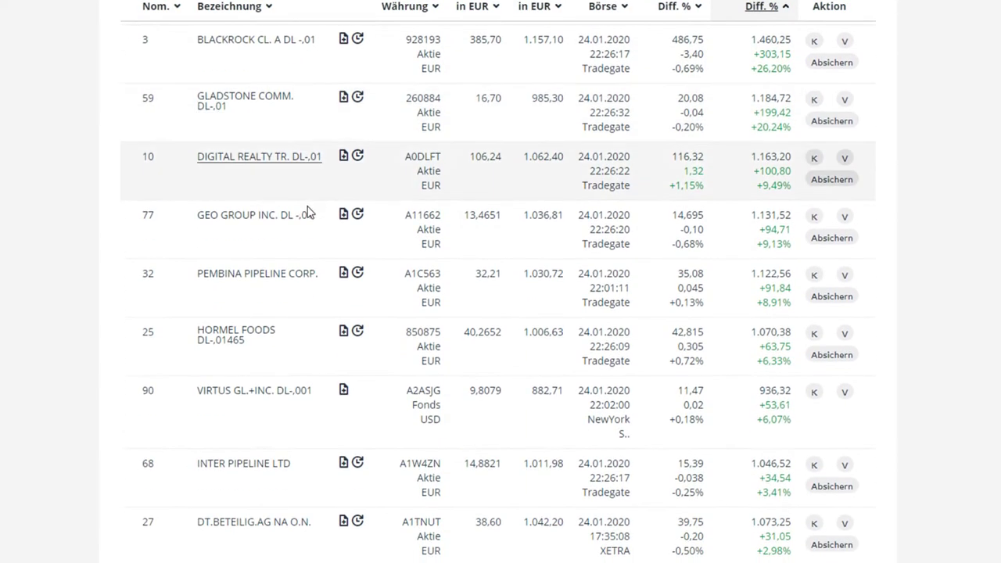
scroll(305, 223, down, 3)
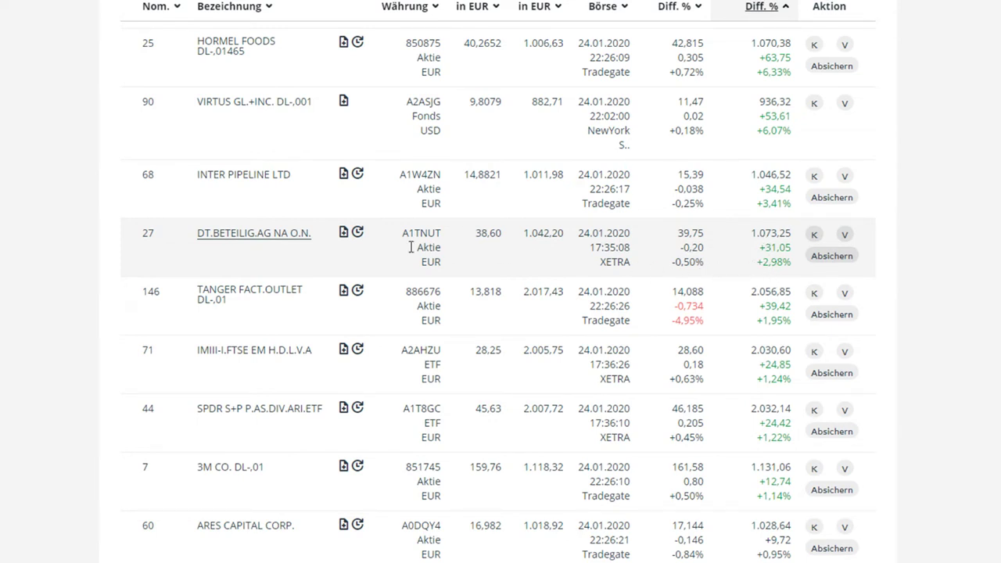
scroll(313, 256, down, 3)
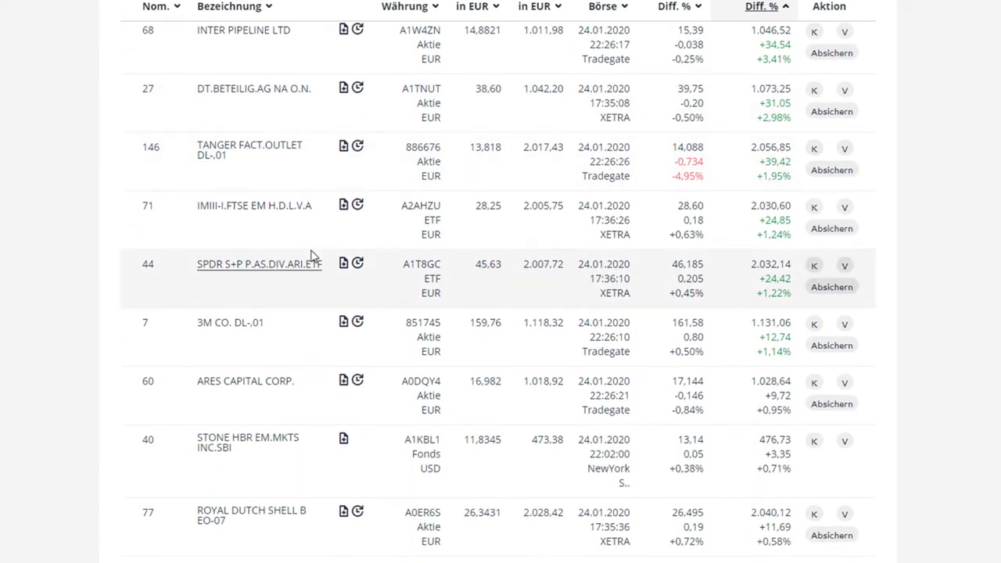
scroll(311, 255, down, 1)
scroll(310, 256, down, 1)
scroll(310, 256, down, 2)
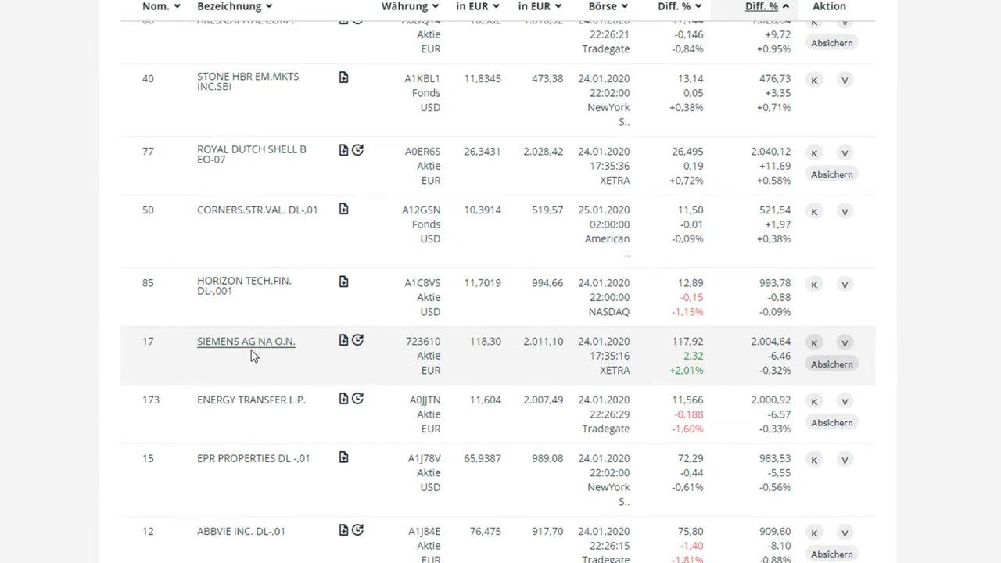
scroll(252, 356, down, 1)
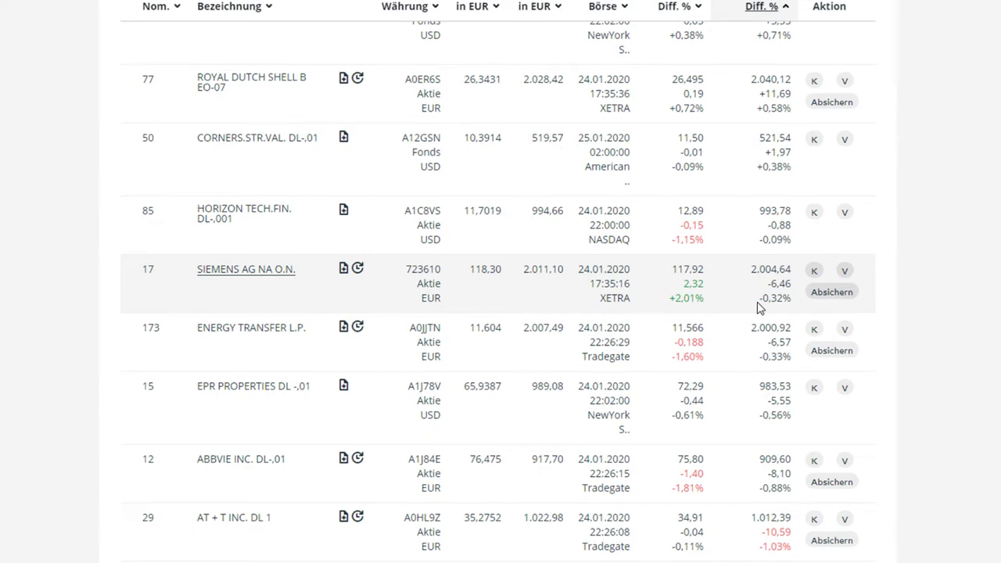
scroll(312, 309, down, 2)
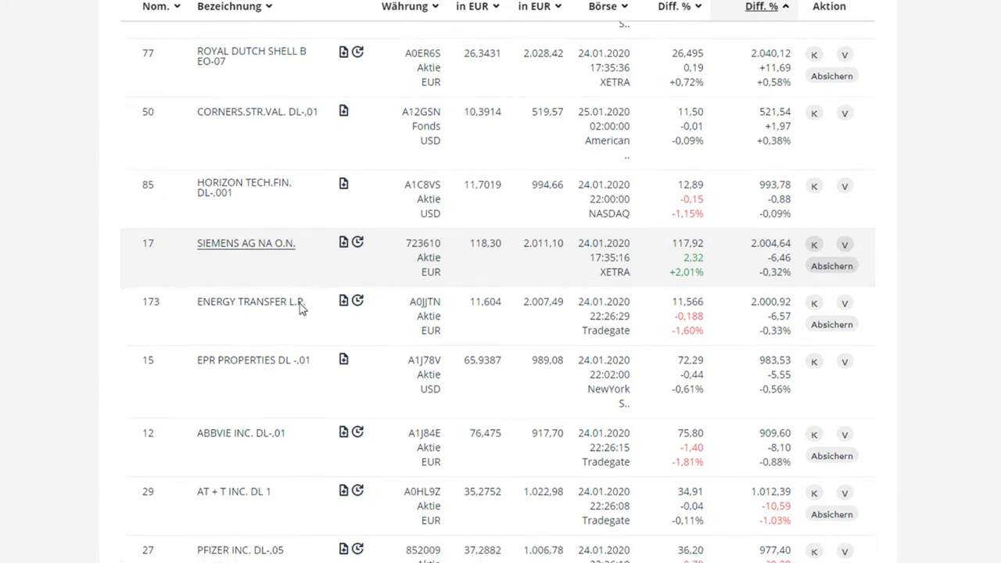
scroll(303, 309, down, 4)
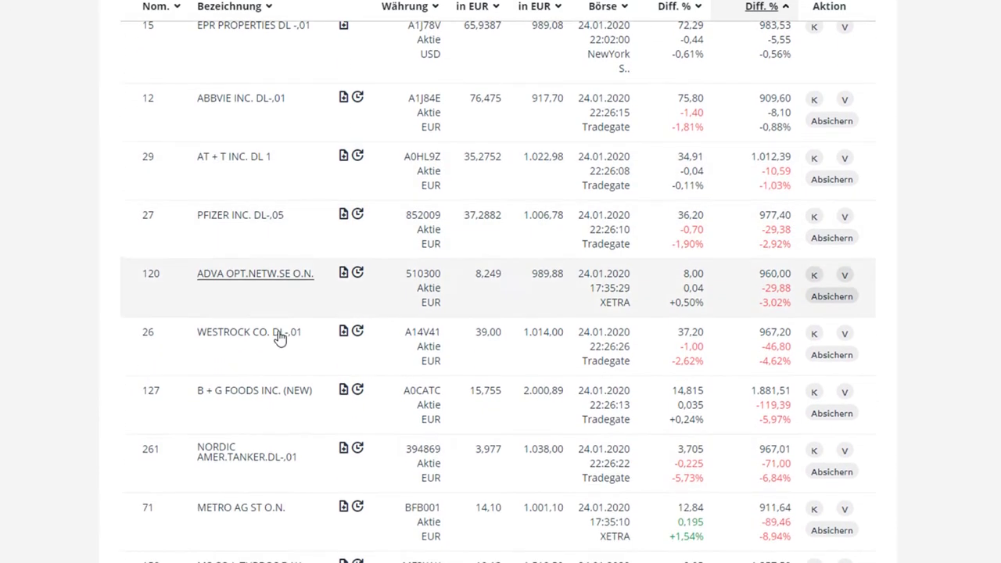
scroll(250, 456, down, 2)
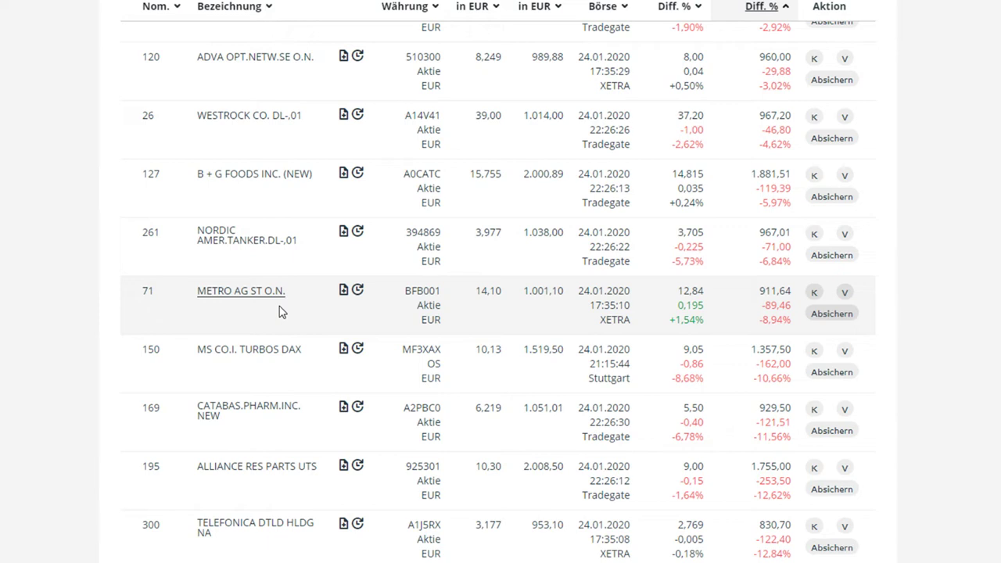
scroll(280, 312, down, 3)
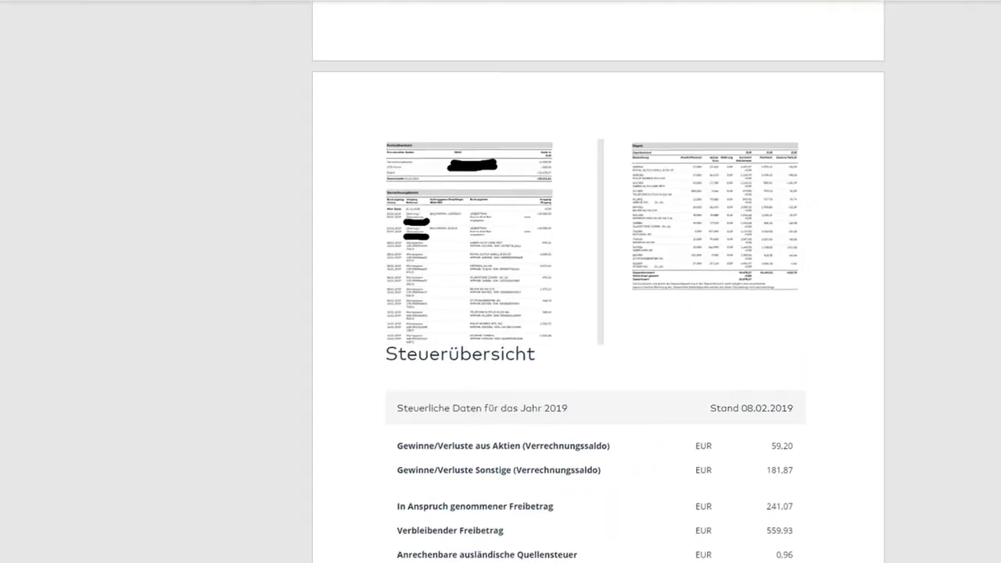
Step: In the Word document, read the Steuerübersicht for 2019 and the February 2019 report with its trades, certificates, dividends and cash flow
scroll(594, 217, down, 15)
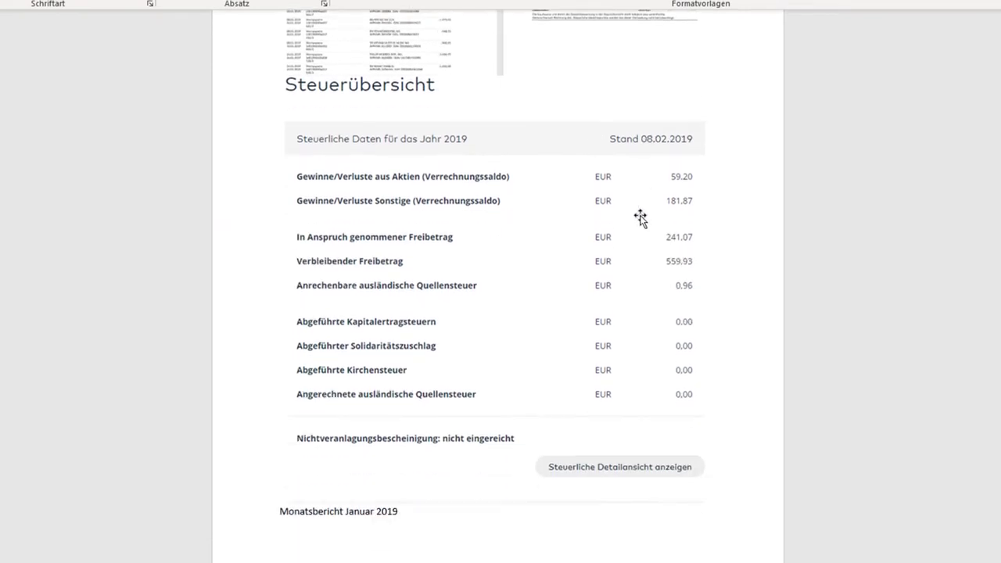
scroll(566, 214, down, 1)
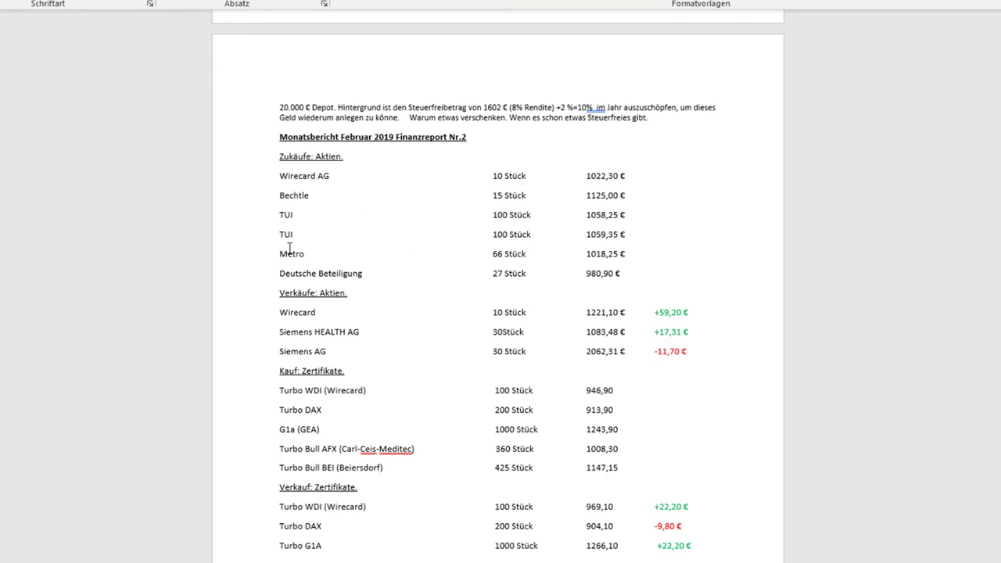
click(490, 239)
scroll(490, 240, down, 1)
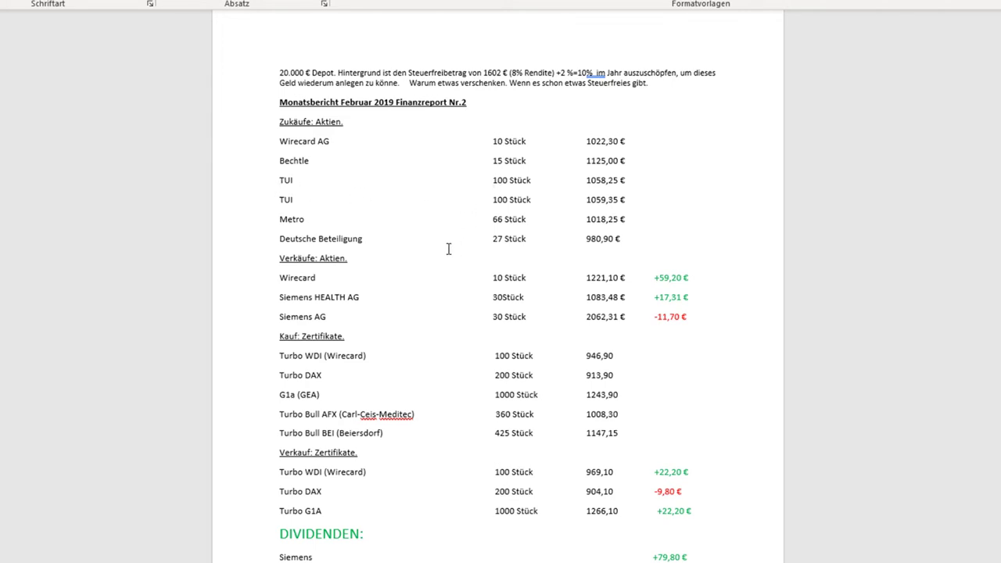
scroll(449, 248, down, 1)
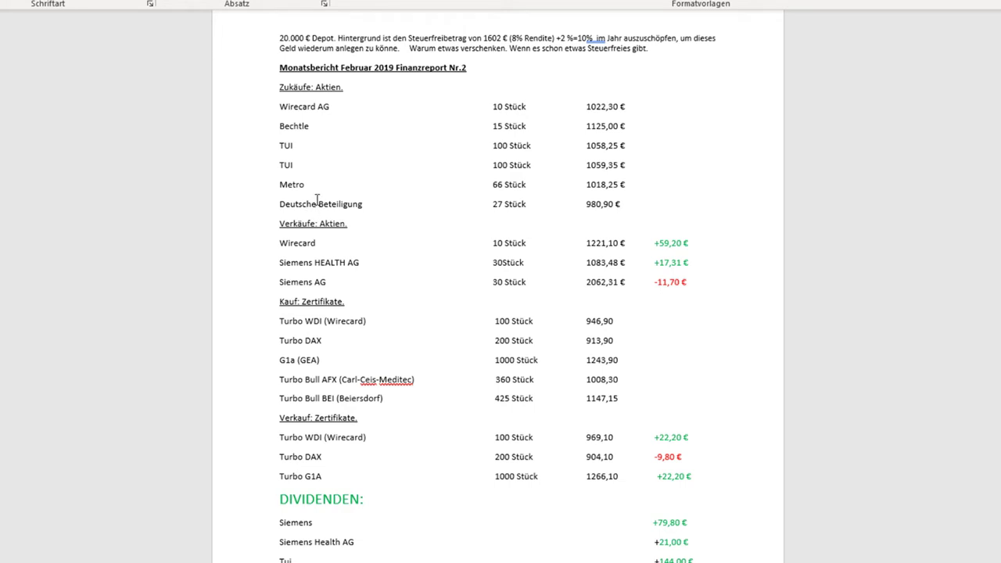
scroll(305, 156, down, 5)
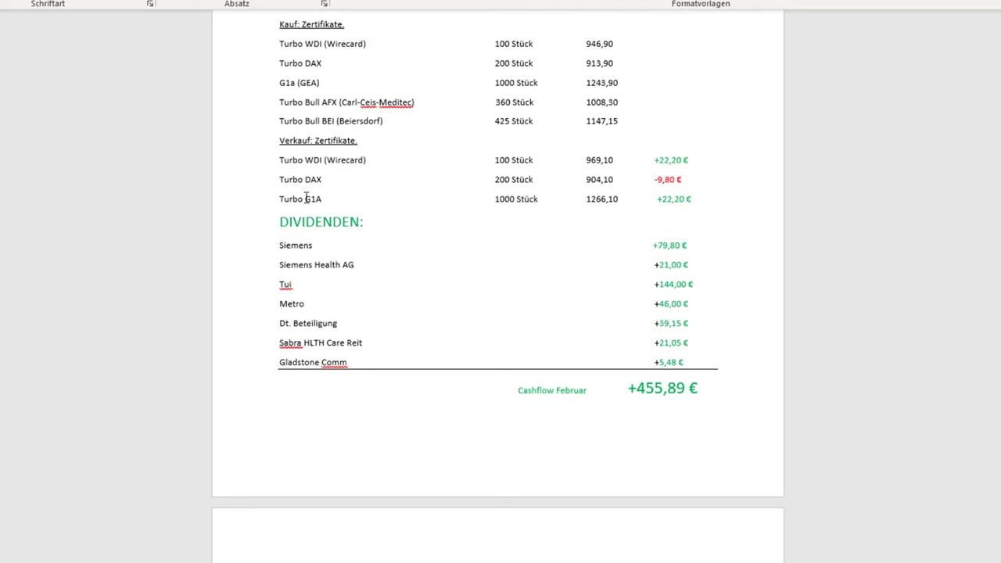
scroll(305, 157, down, 3)
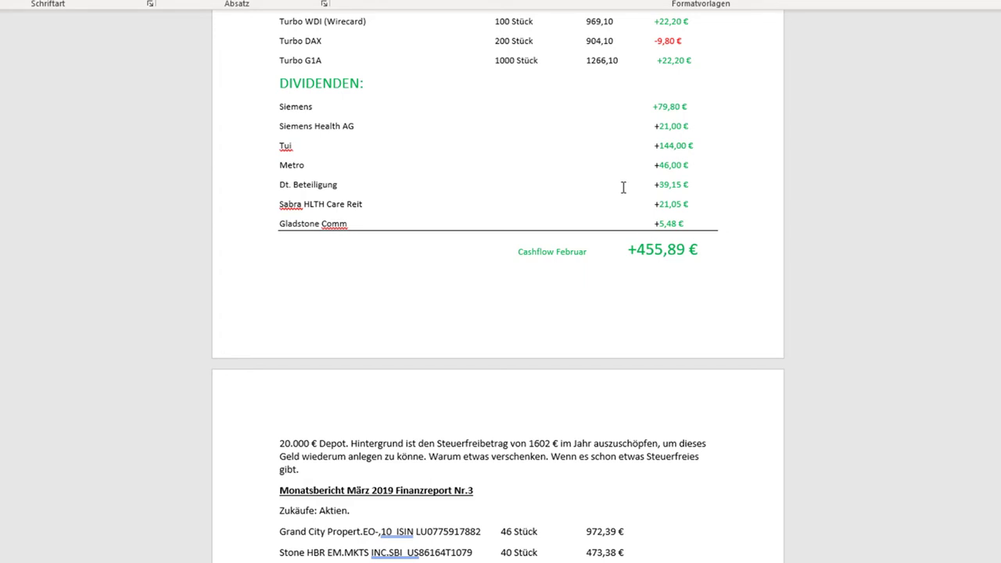
Step: Examine the March and April 2019 reports for share and certificate trades, dividends and monthly cash flow
scroll(423, 162, down, 2)
scroll(422, 163, down, 12)
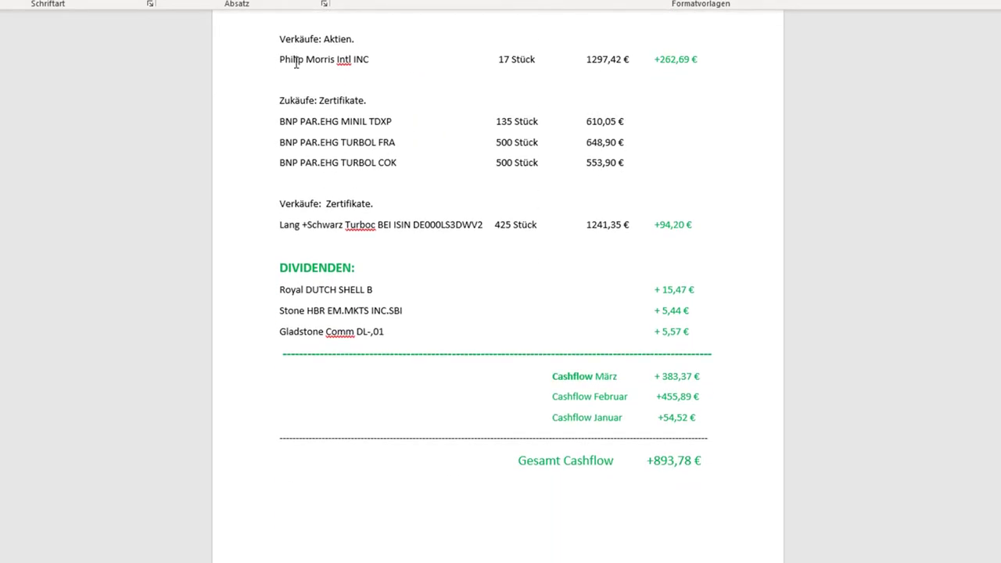
scroll(330, 68, down, 5)
scroll(381, 170, down, 10)
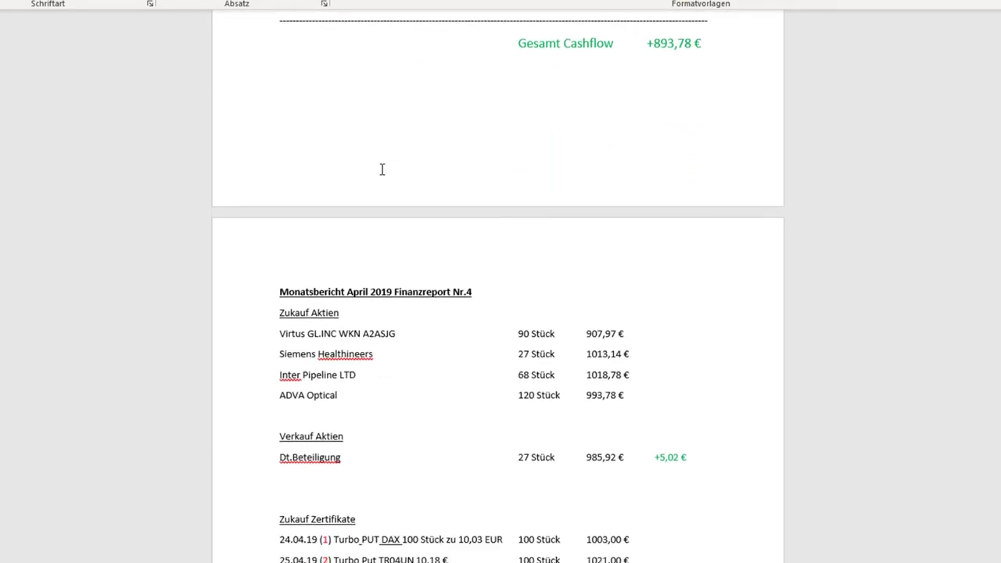
scroll(393, 195, down, 3)
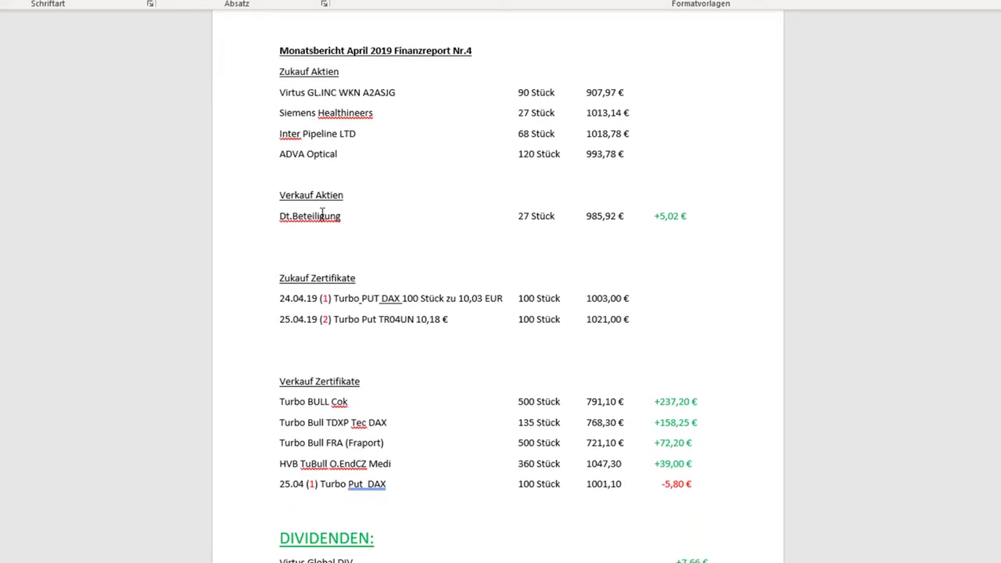
scroll(287, 213, down, 1)
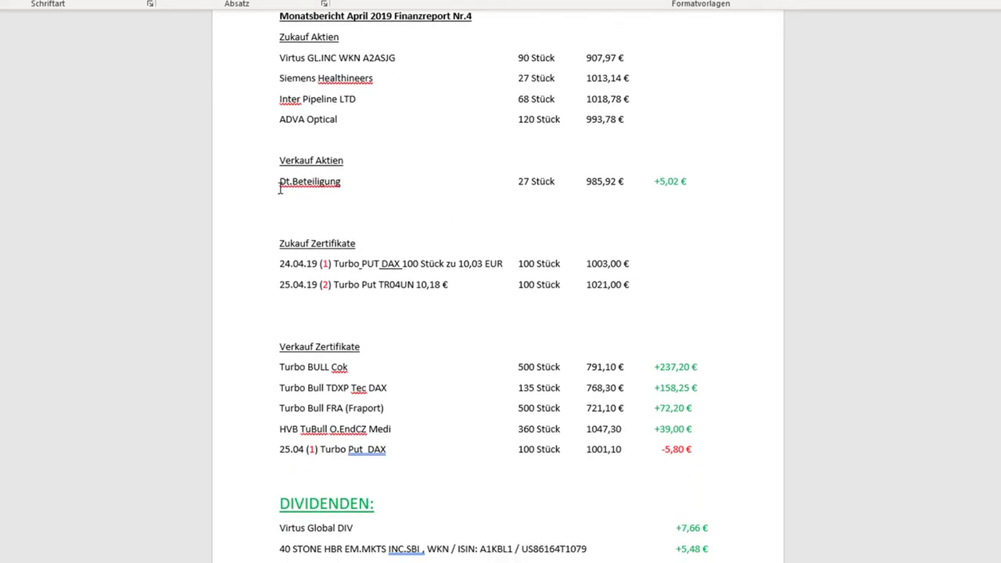
click(279, 181)
scroll(529, 177, down, 6)
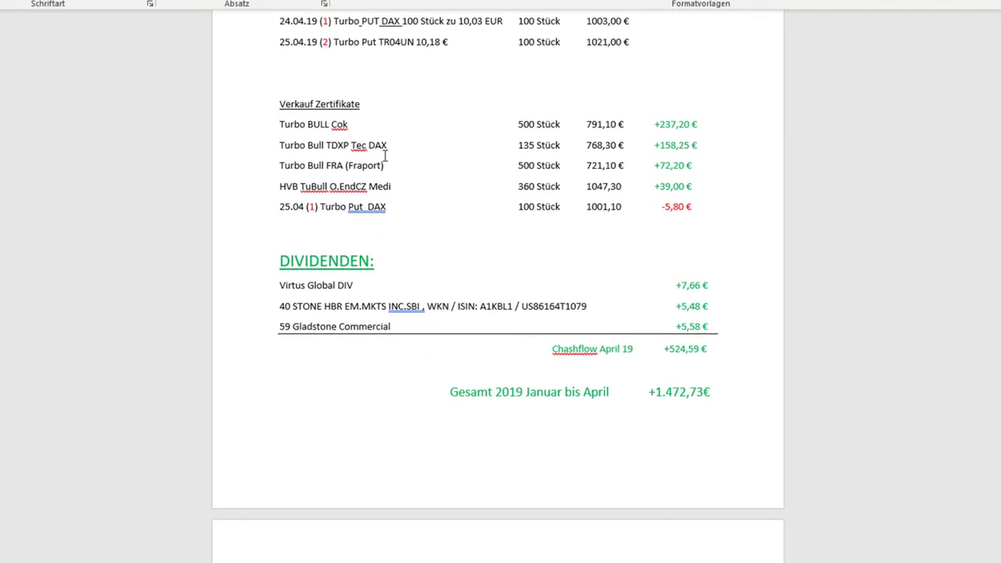
Step: Read the May 2019 report, Finanzreport Nr.5, including its certificate trades, dividends and cash flow
scroll(384, 157, up, 1)
scroll(384, 156, down, 3)
scroll(334, 186, down, 12)
scroll(311, 190, down, 2)
scroll(321, 119, up, 2)
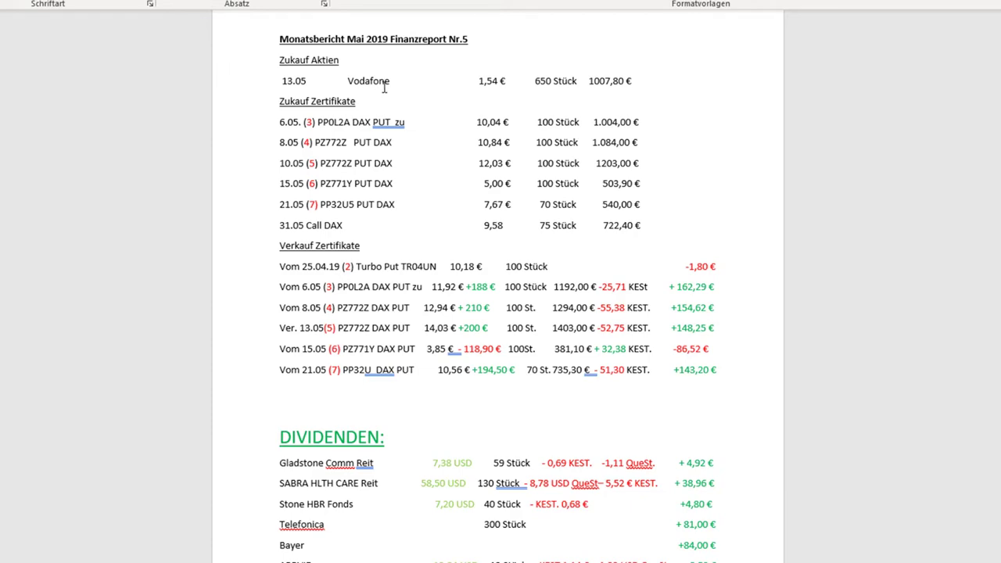
scroll(375, 118, down, 5)
scroll(356, 180, down, 2)
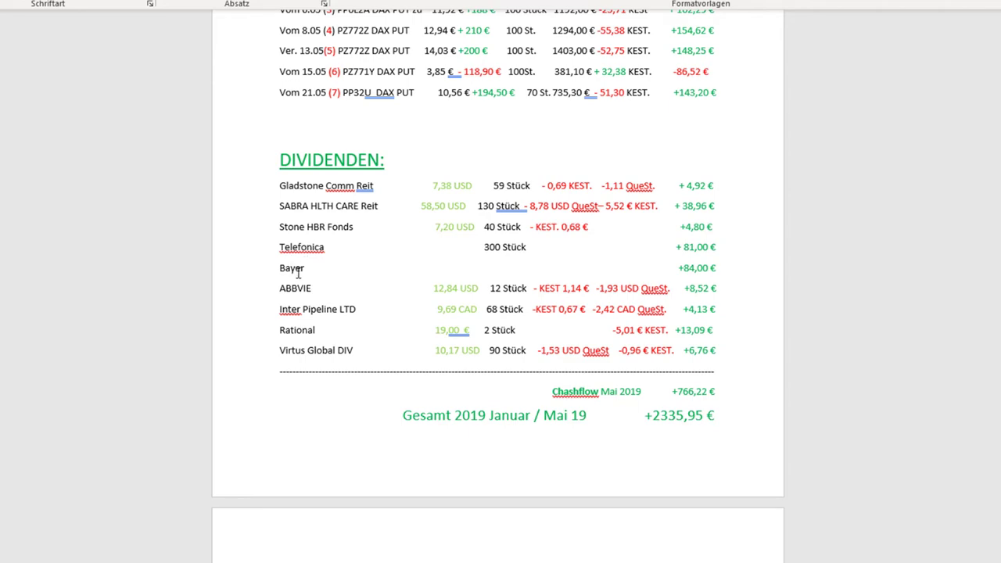
Step: Revisit the earlier monthly reports from April back to February 2019 and return to the April report
scroll(295, 272, up, 8)
scroll(310, 263, up, 15)
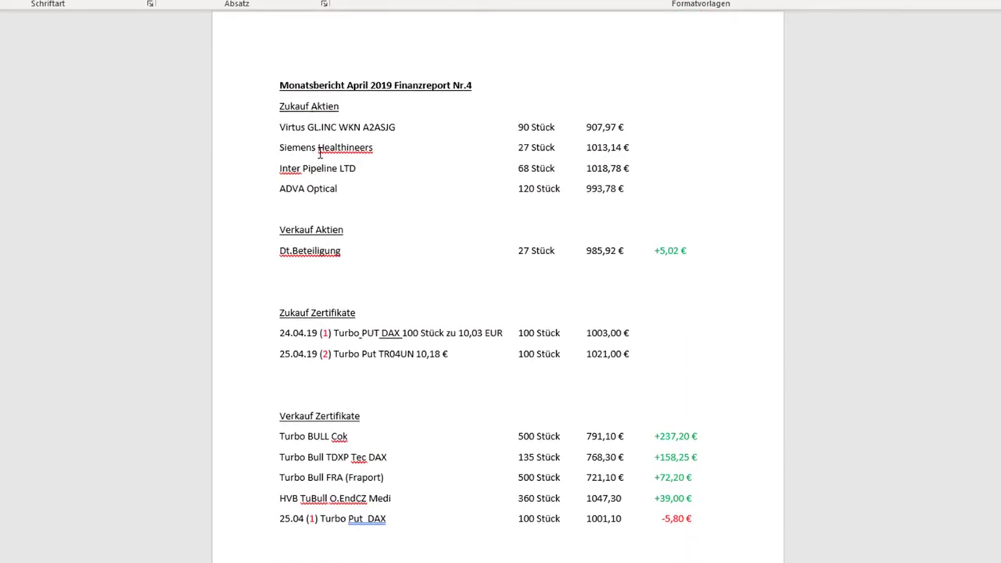
scroll(296, 193, up, 13)
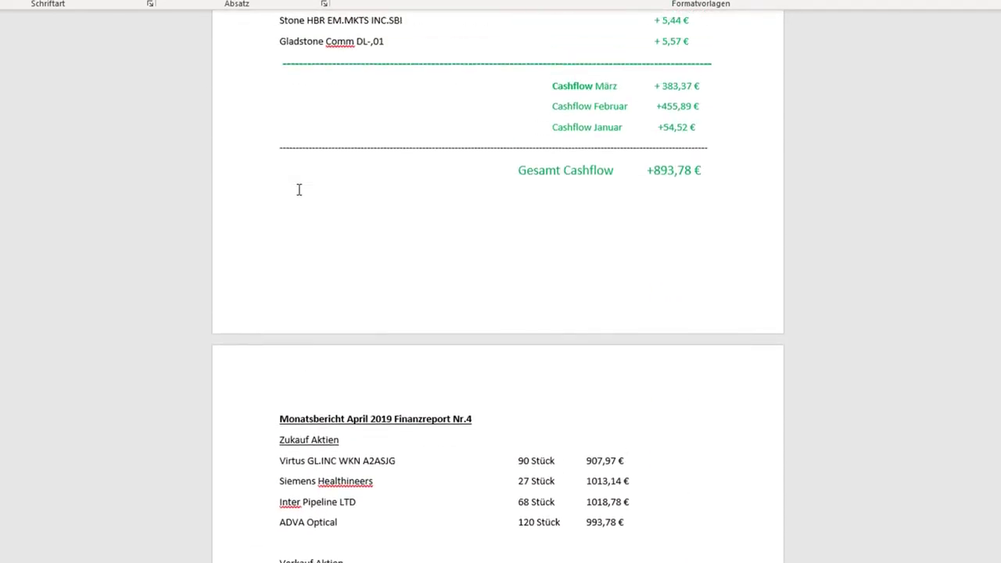
scroll(300, 189, up, 4)
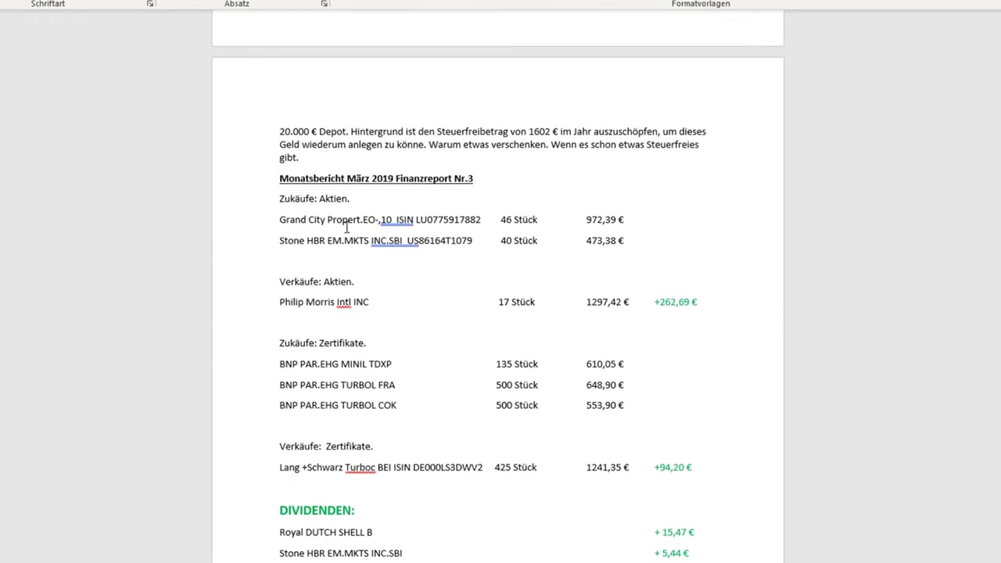
scroll(348, 227, up, 10)
scroll(347, 227, up, 9)
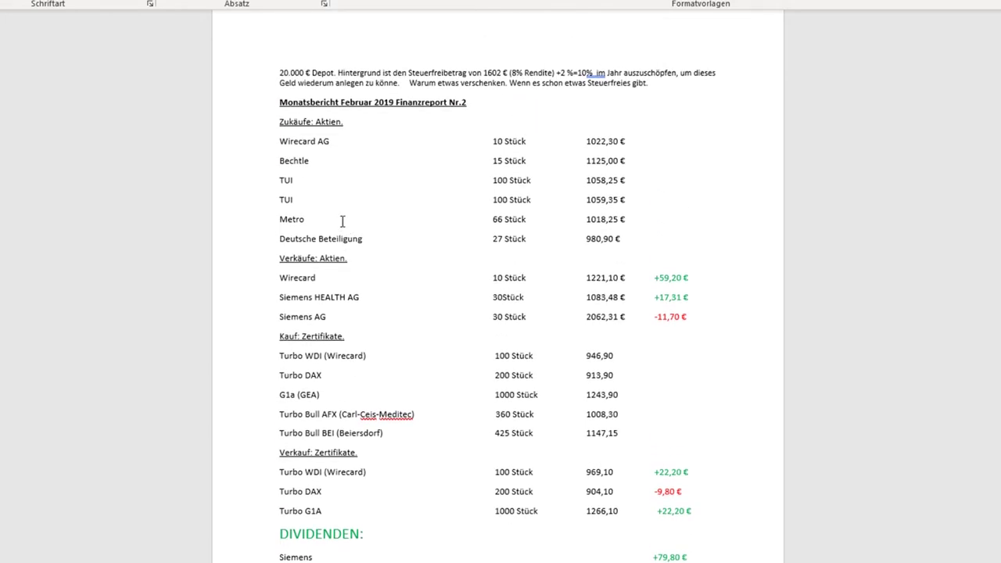
scroll(305, 224, down, 20)
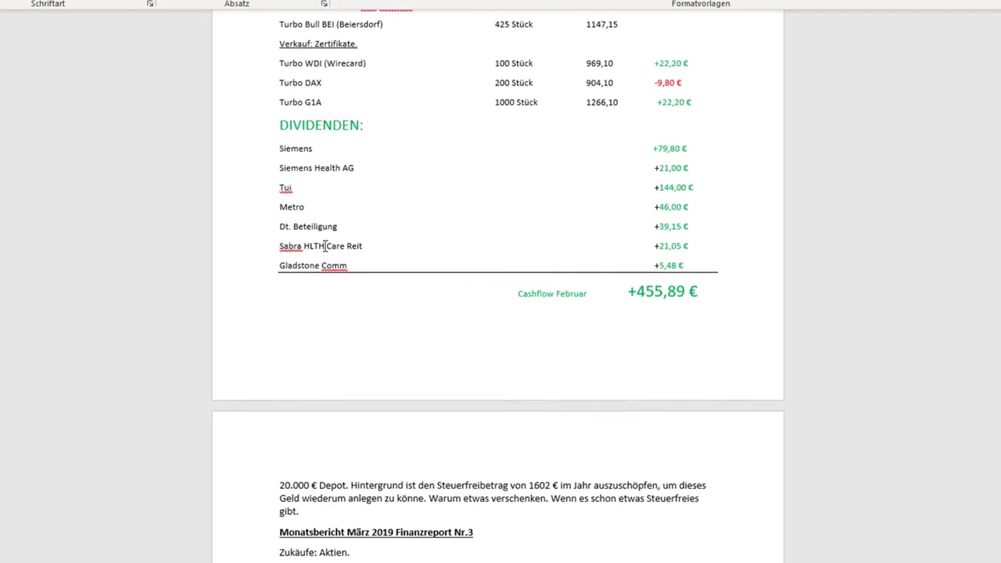
scroll(325, 244, down, 20)
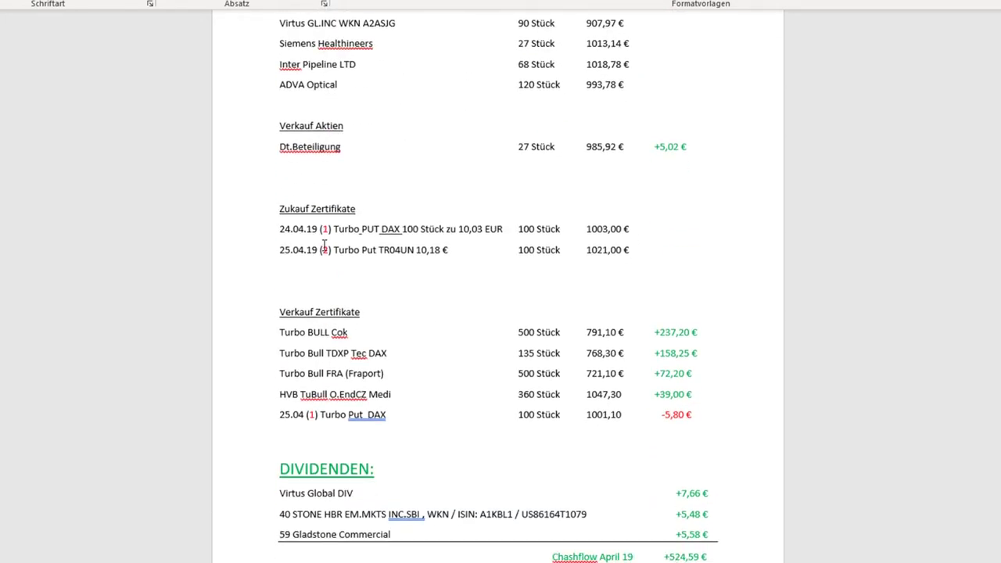
Step: Review the May 2019 report's certificate trades, dividends and cash flow, and highlight the Rational dividend row
scroll(324, 246, down, 12)
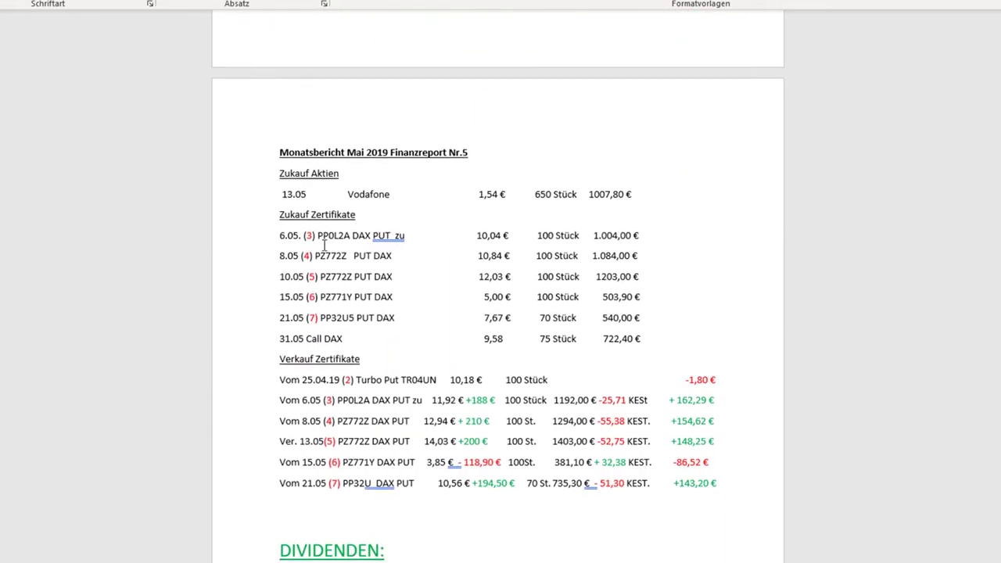
scroll(315, 246, down, 6)
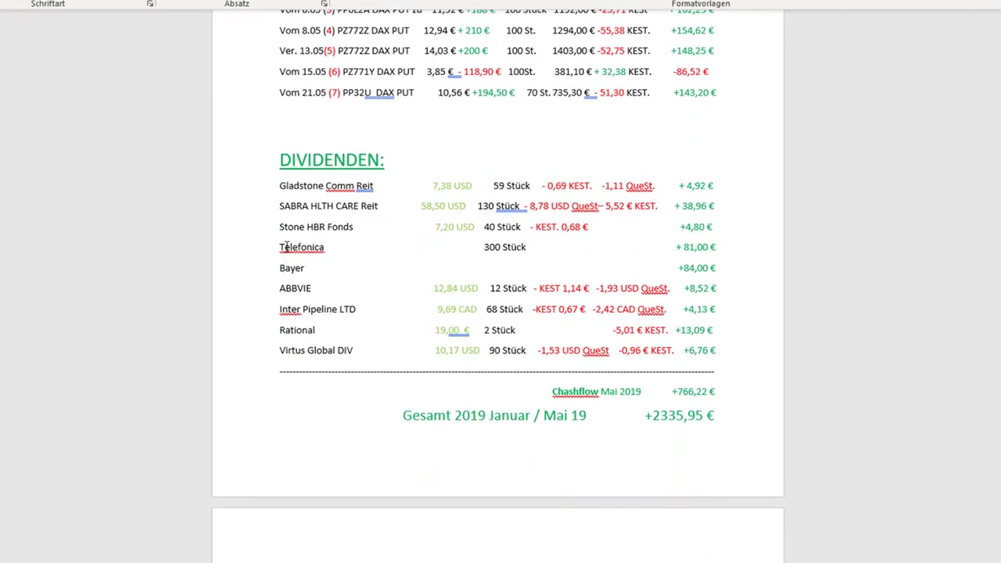
scroll(292, 301, down, 1)
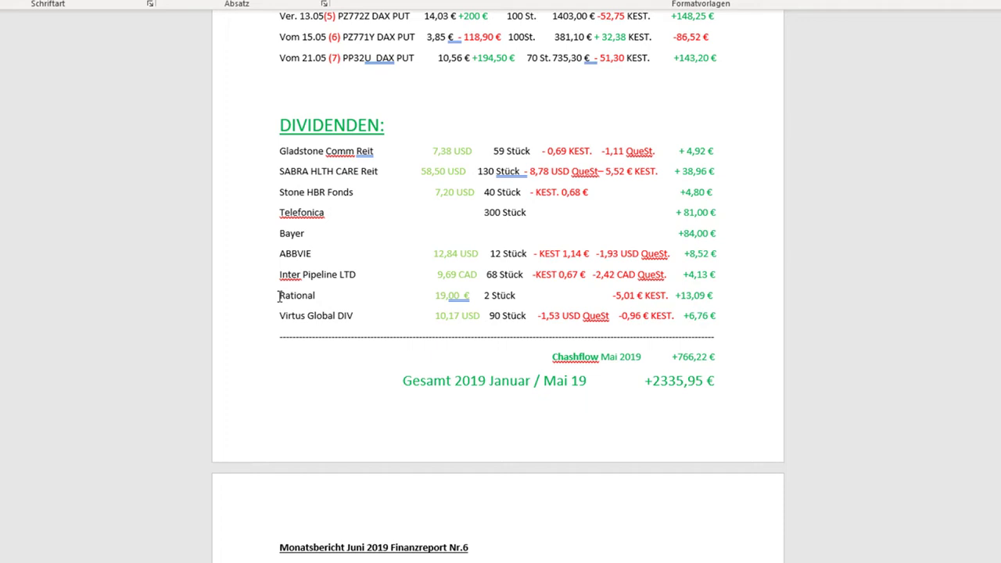
drag(279, 295, 718, 295)
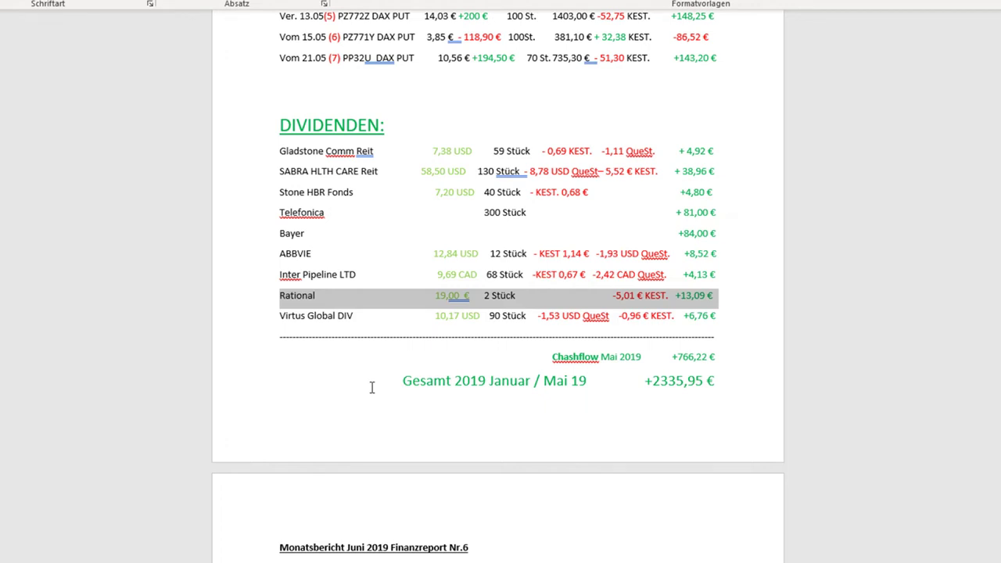
scroll(372, 389, down, 1)
scroll(372, 389, up, 6)
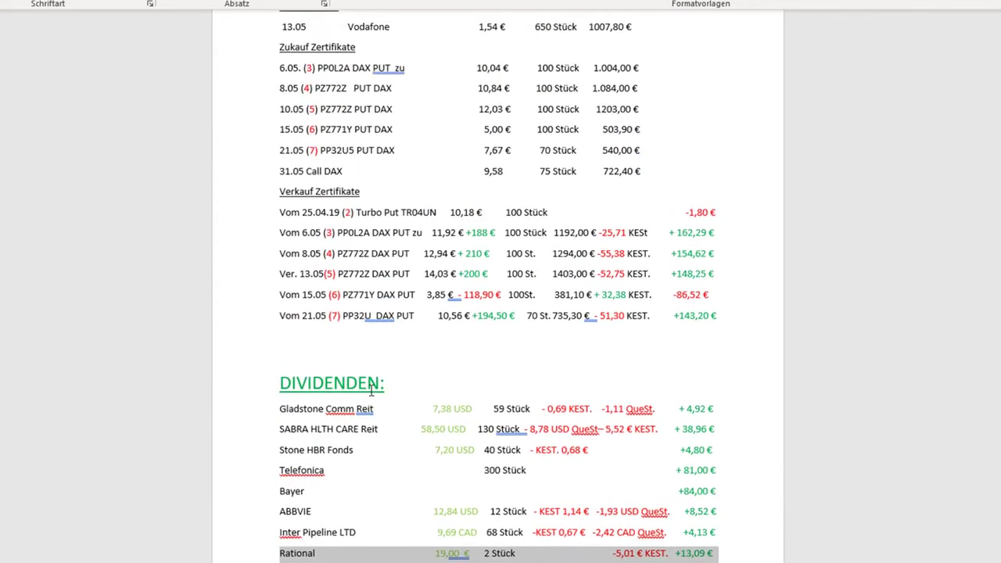
scroll(321, 327, down, 8)
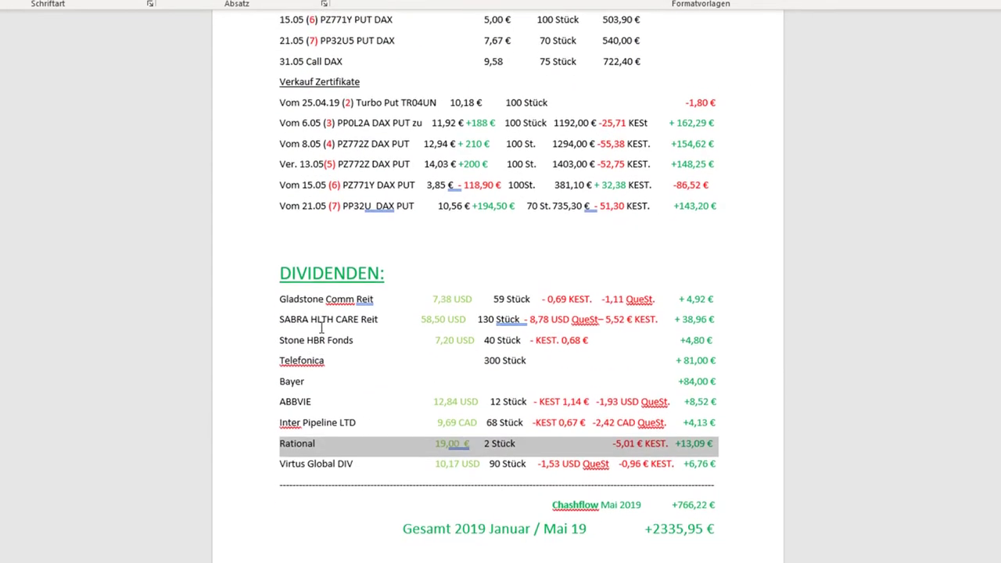
Step: Read the June 2019 report, Finanzreport Nr.6, with its share sales, certificate trades, dividends and cash flow, up to the start of the July report
scroll(321, 327, down, 7)
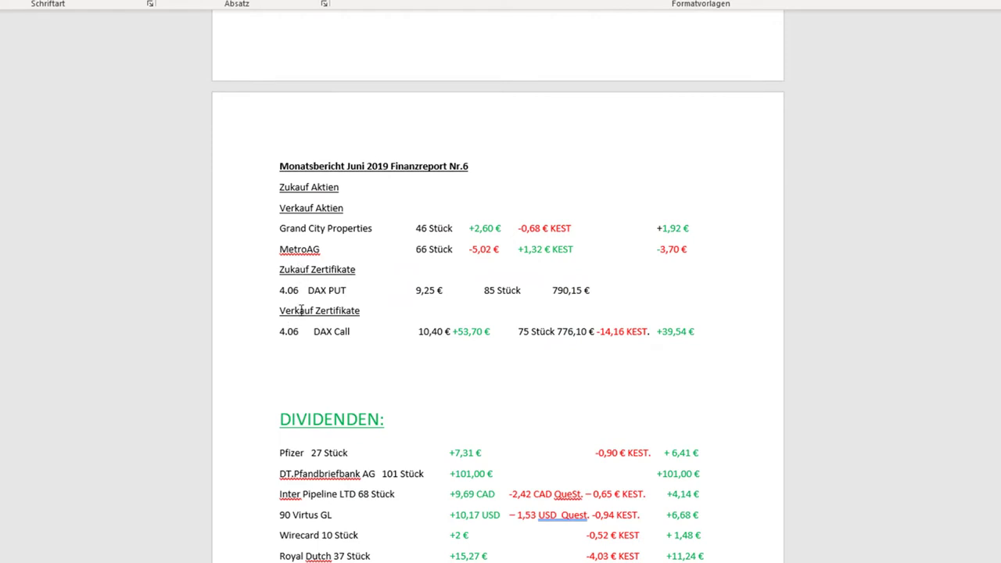
scroll(299, 276, down, 1)
scroll(299, 276, down, 1)
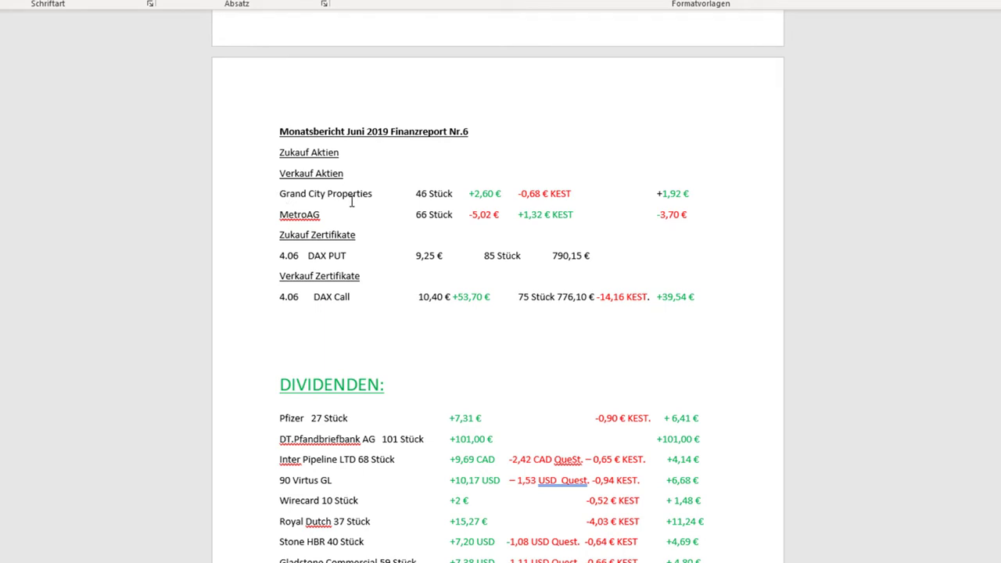
scroll(325, 256, down, 3)
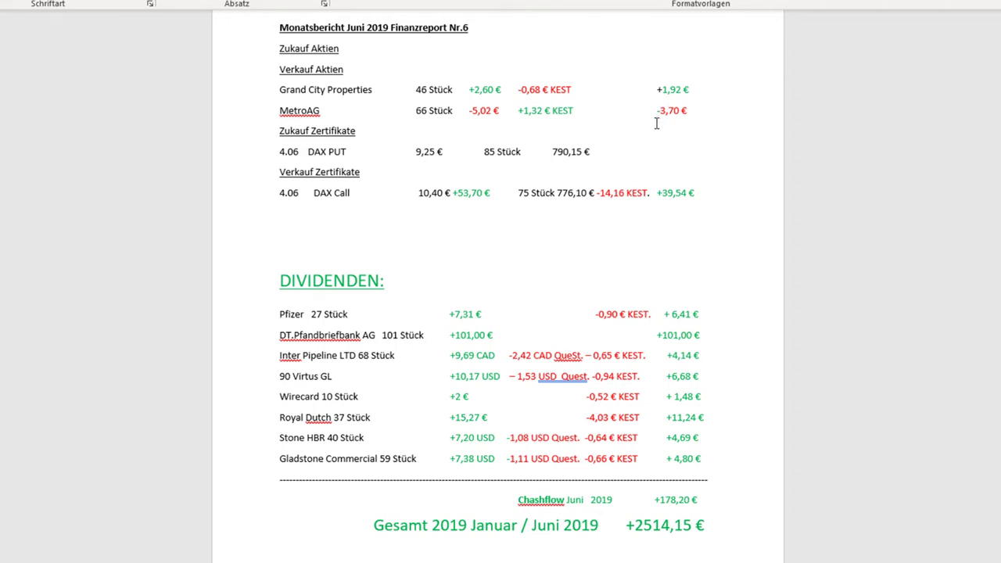
scroll(391, 336, down, 2)
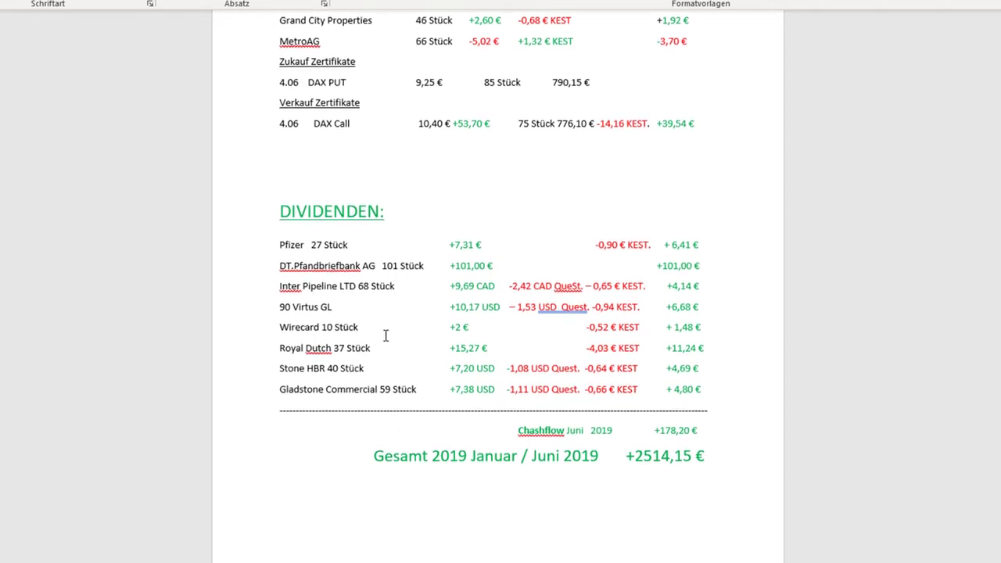
scroll(293, 313, down, 10)
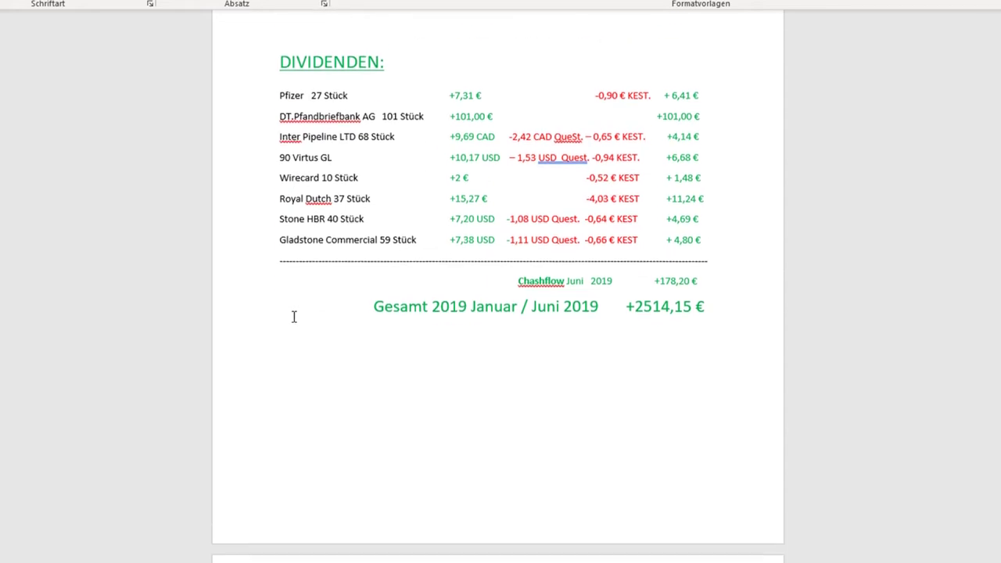
scroll(297, 320, down, 5)
scroll(290, 386, down, 1)
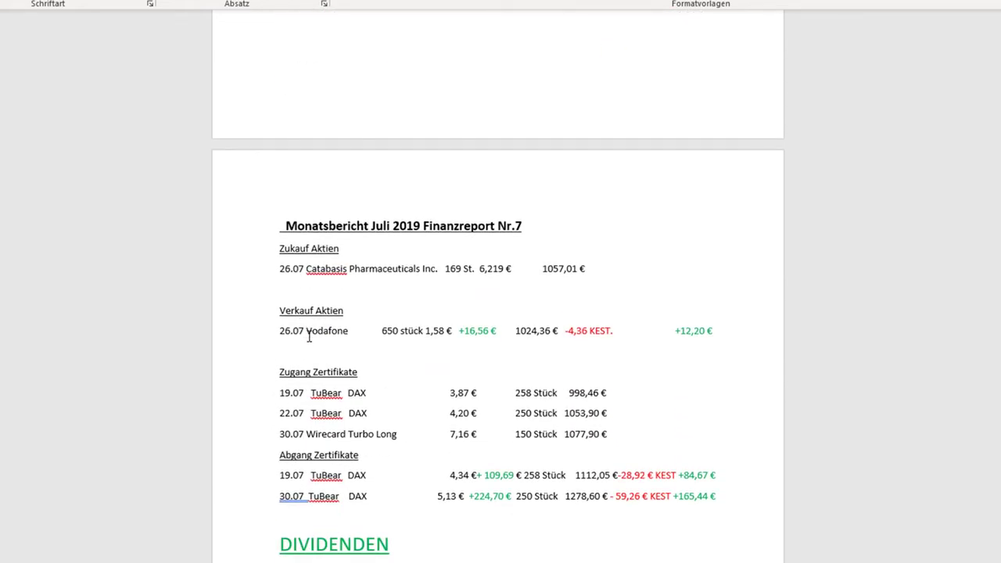
Step: Look back through the monthly reports from June to the February 2019 dividends and cash flow
scroll(308, 336, up, 10)
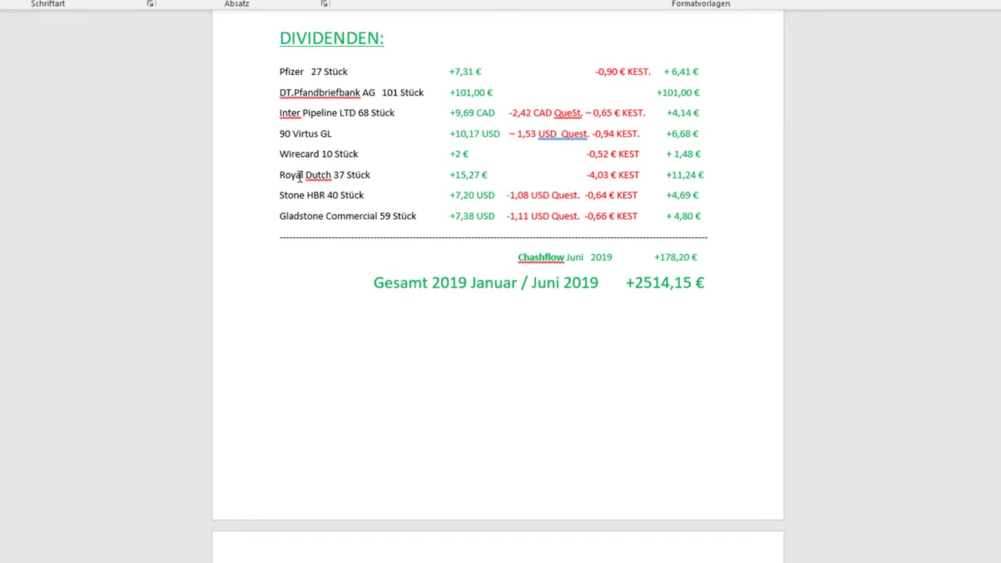
scroll(301, 128, up, 4)
scroll(301, 128, up, 12)
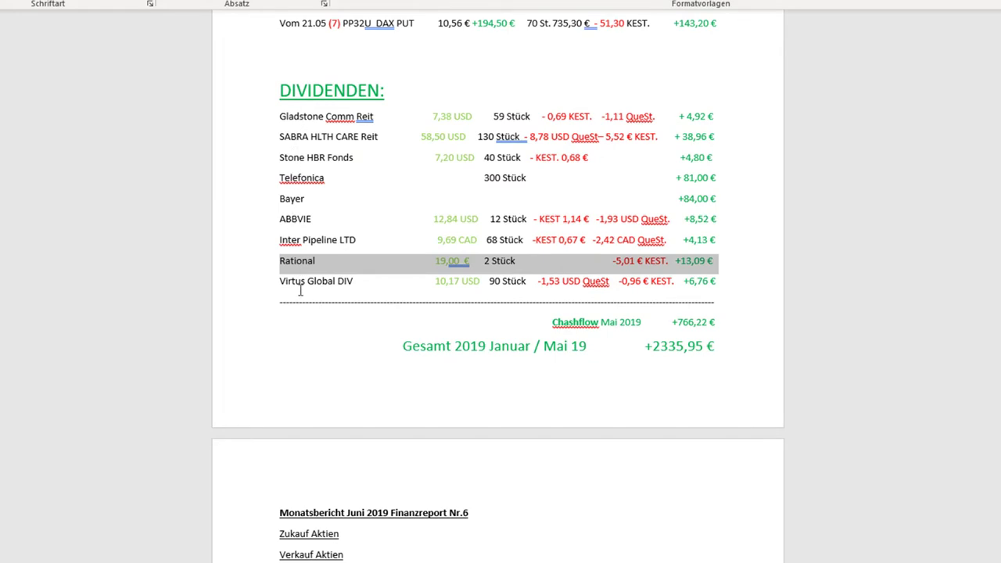
scroll(301, 297, up, 10)
scroll(303, 286, up, 13)
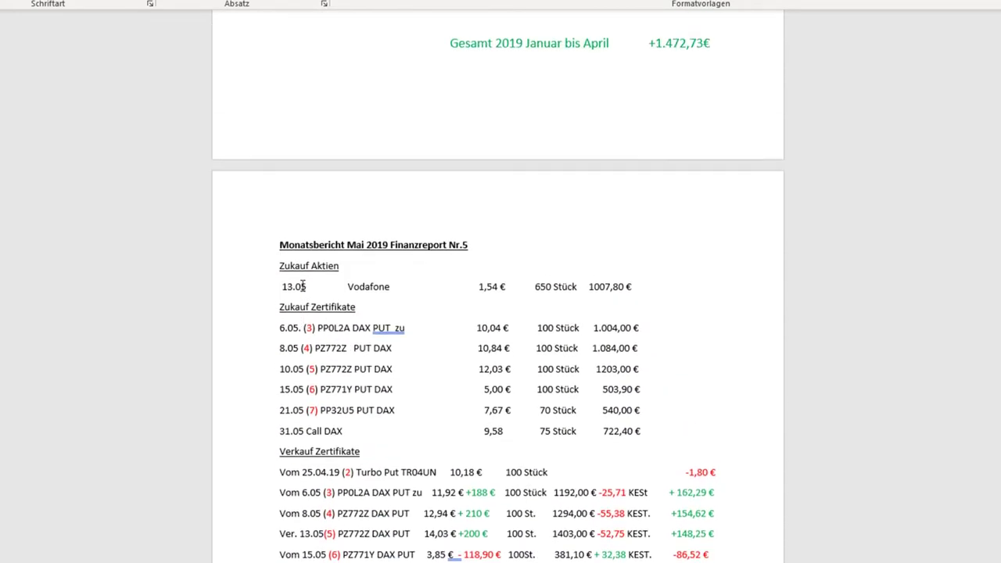
scroll(301, 234, up, 15)
scroll(301, 257, up, 11)
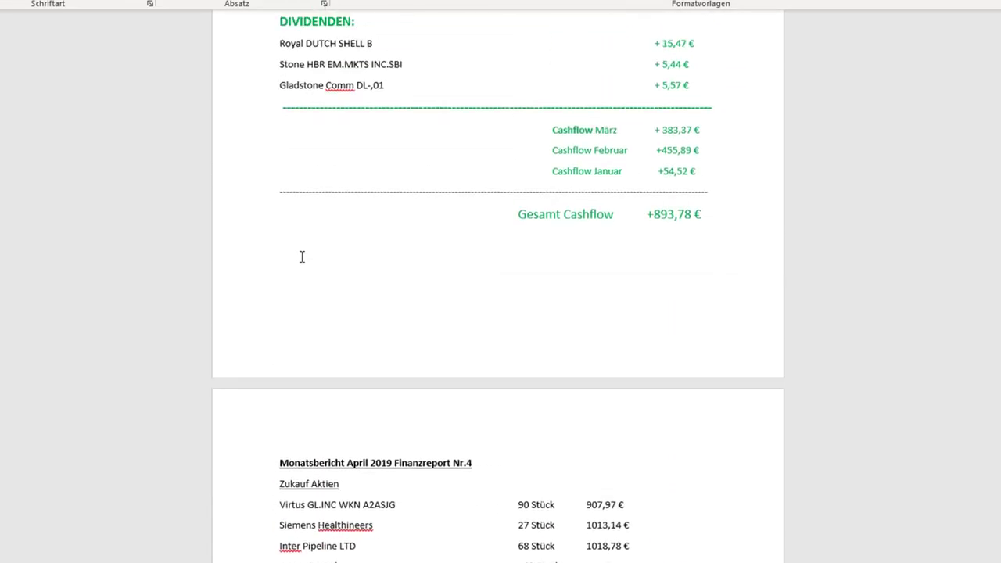
scroll(303, 242, up, 4)
scroll(303, 239, up, 13)
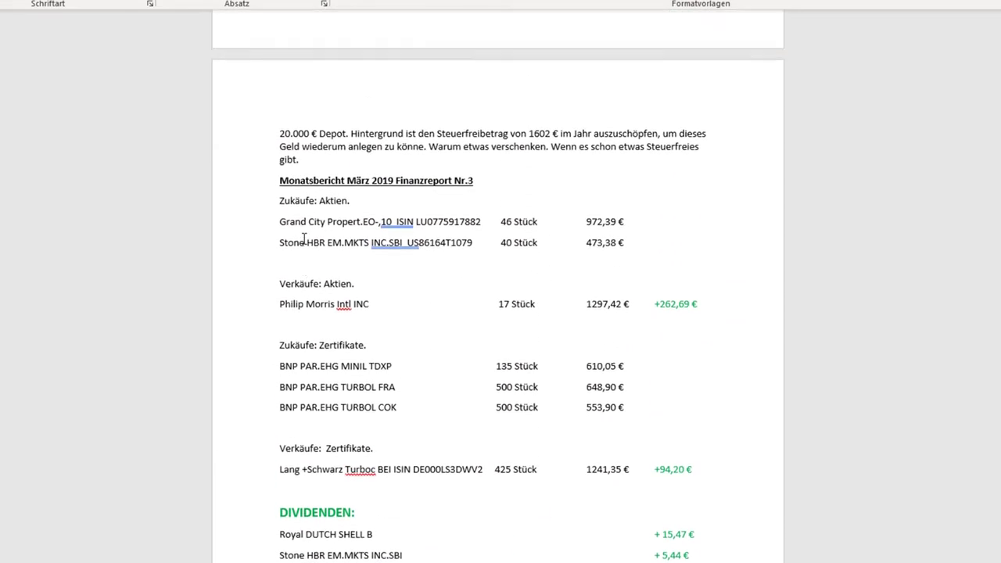
scroll(303, 239, up, 15)
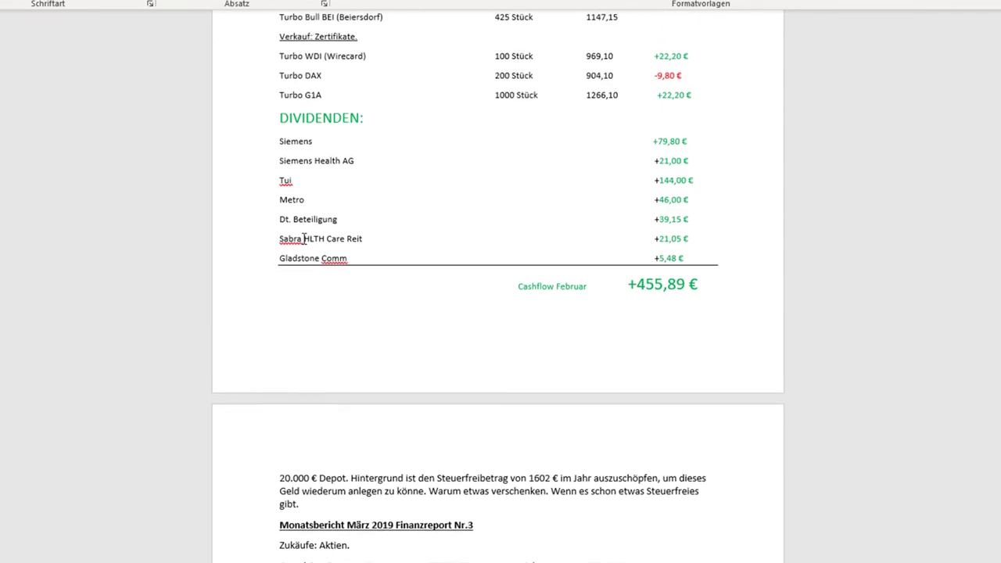
Step: Go forward again through the March, April and May reports to the June 2019 report, comparing trades and monthly cash flow
scroll(304, 239, down, 15)
scroll(303, 244, down, 13)
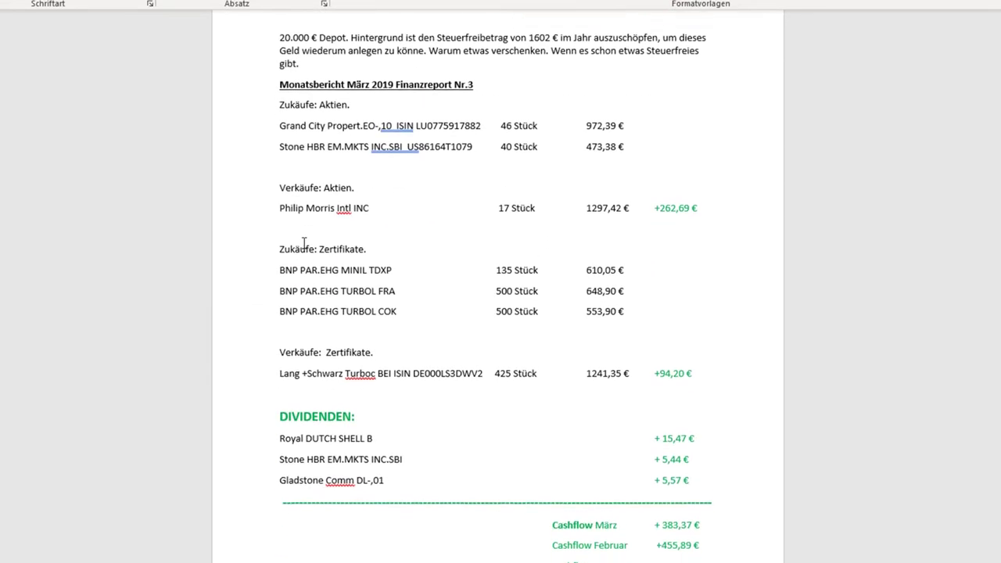
scroll(304, 241, down, 5)
scroll(304, 241, down, 16)
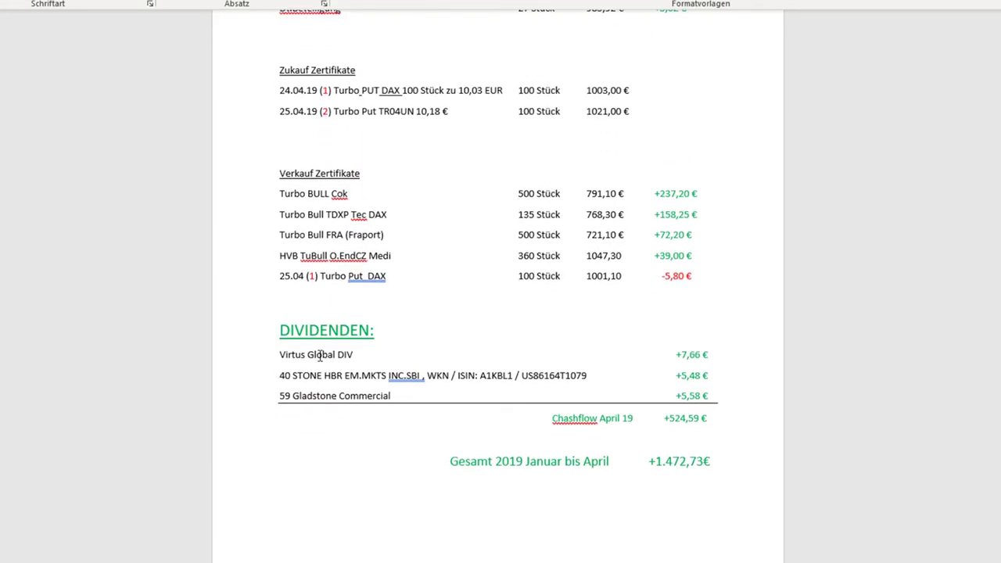
scroll(319, 354, down, 17)
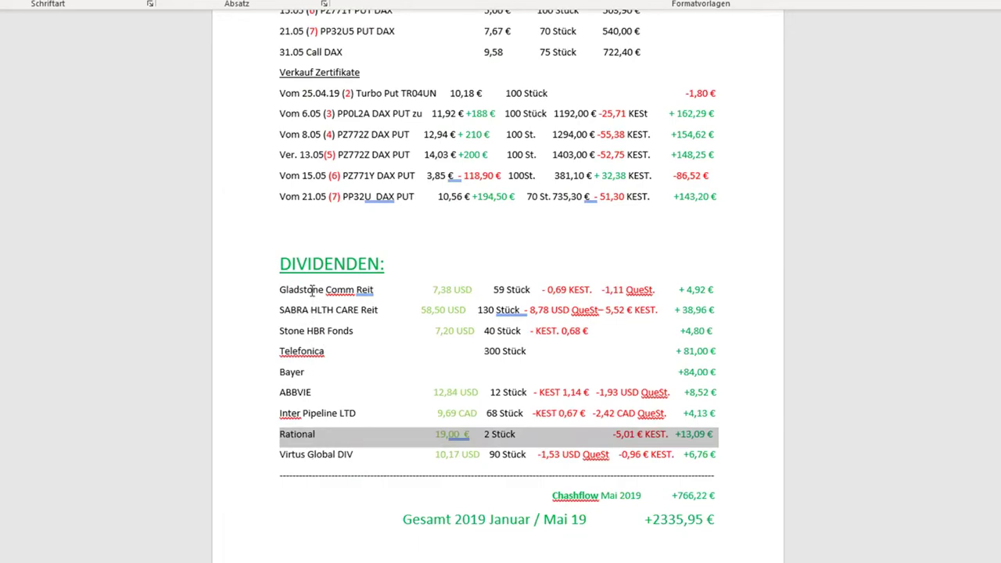
scroll(309, 284, down, 17)
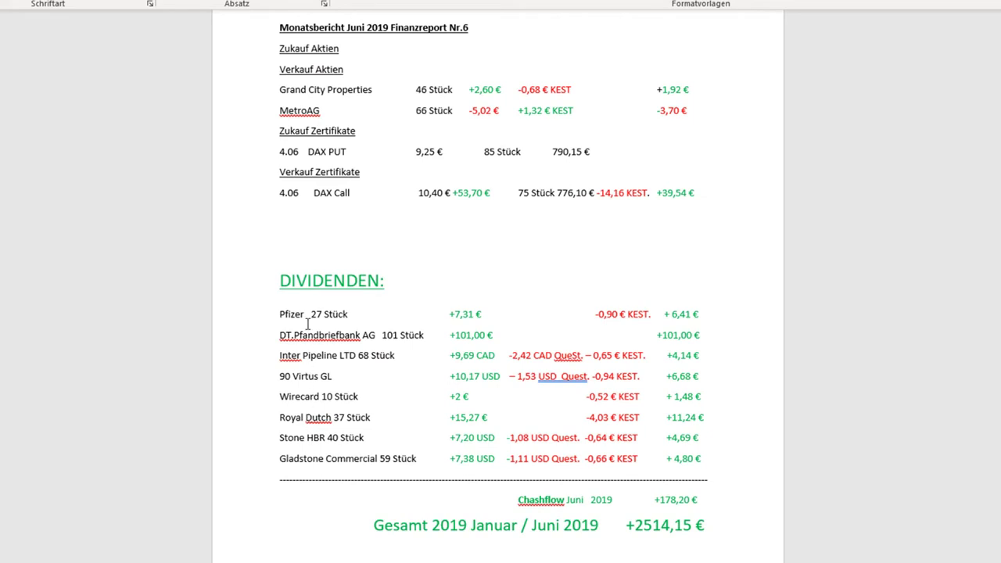
Step: Examine the July 2019 report, Finanzreport Nr.7, for share and certificate trades, dividends and cash flow
scroll(307, 327, down, 18)
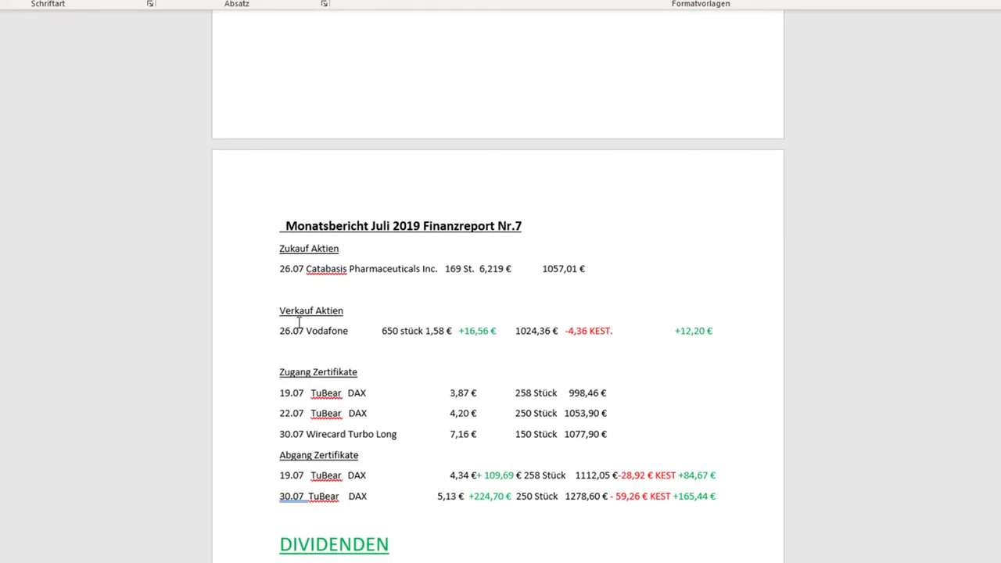
scroll(312, 317, down, 1)
scroll(404, 337, down, 5)
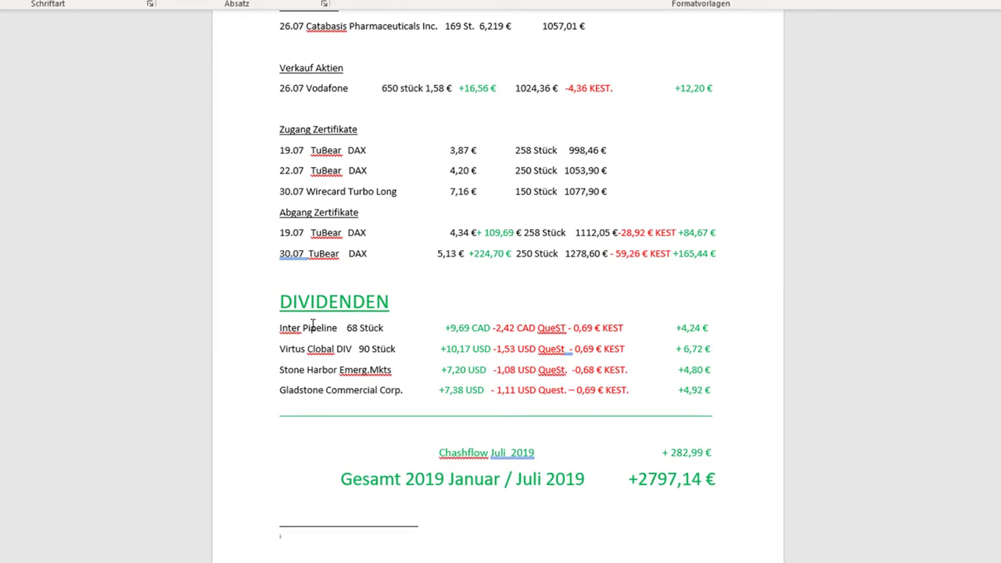
scroll(311, 352, down, 1)
Step: Examine the August 2019 report, Finanzreport Nr.8, including the Bayer sale, certificate trades, dividends and cash flow
scroll(320, 392, down, 15)
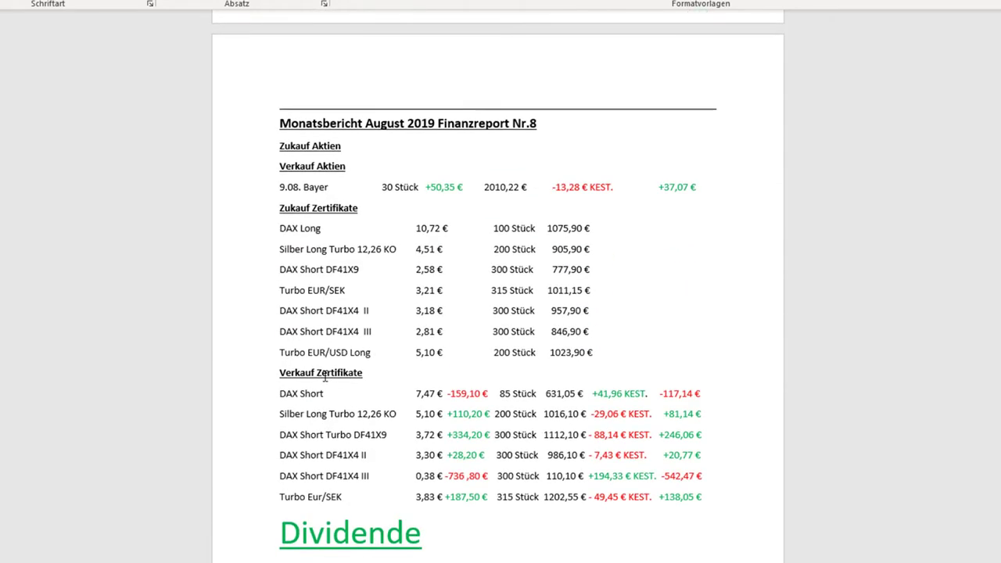
scroll(332, 407, down, 5)
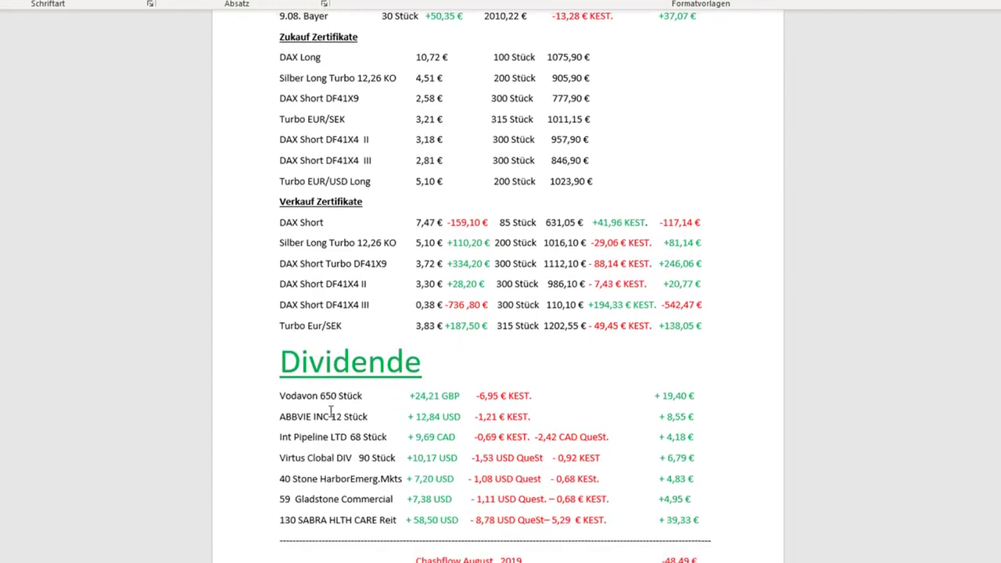
scroll(402, 417, down, 4)
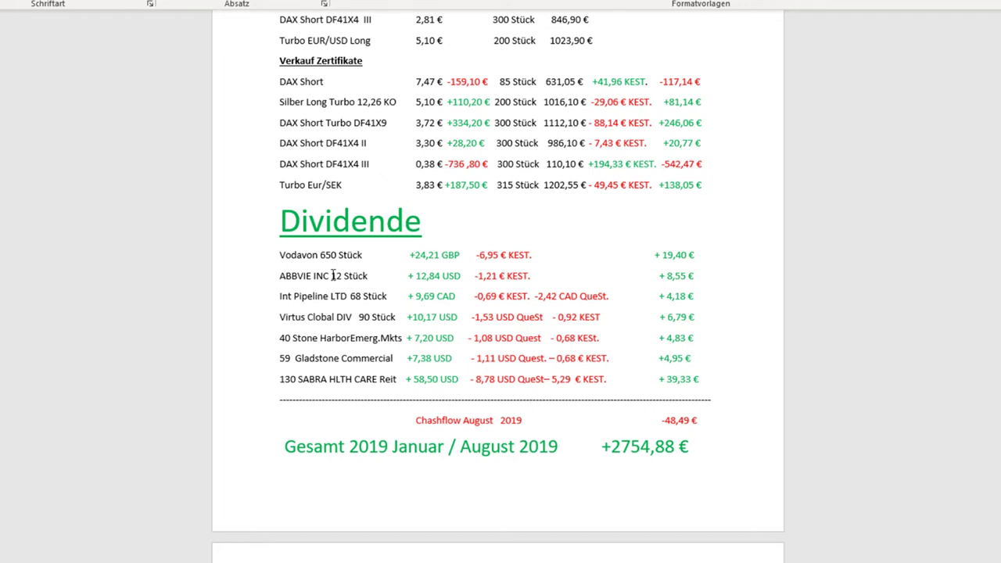
scroll(306, 285, down, 5)
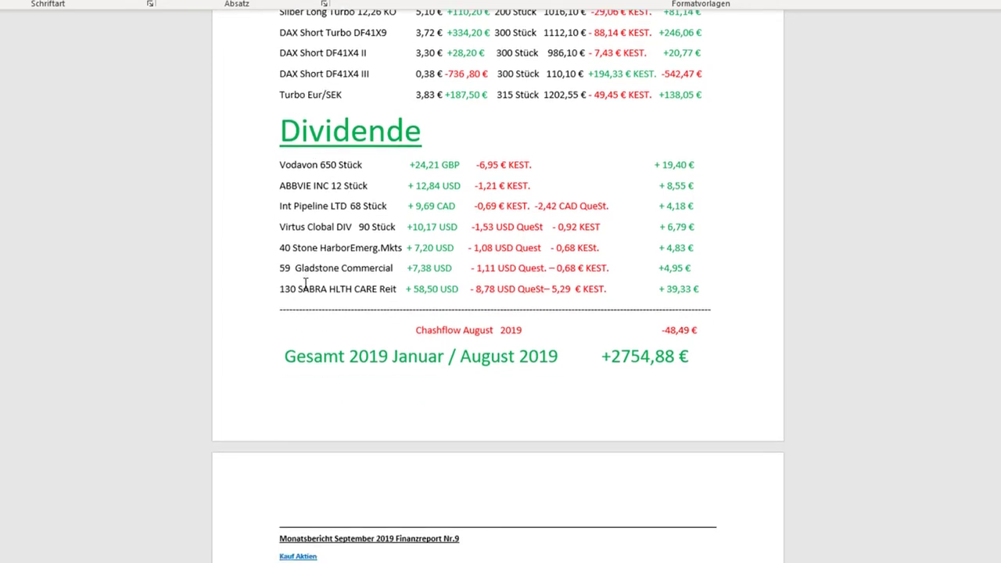
Step: Read the September 2019 report, Finanzreport Nr.9, covering share purchases, TUI sales, certificate trades, dividends, cash flow and yield
scroll(306, 285, down, 15)
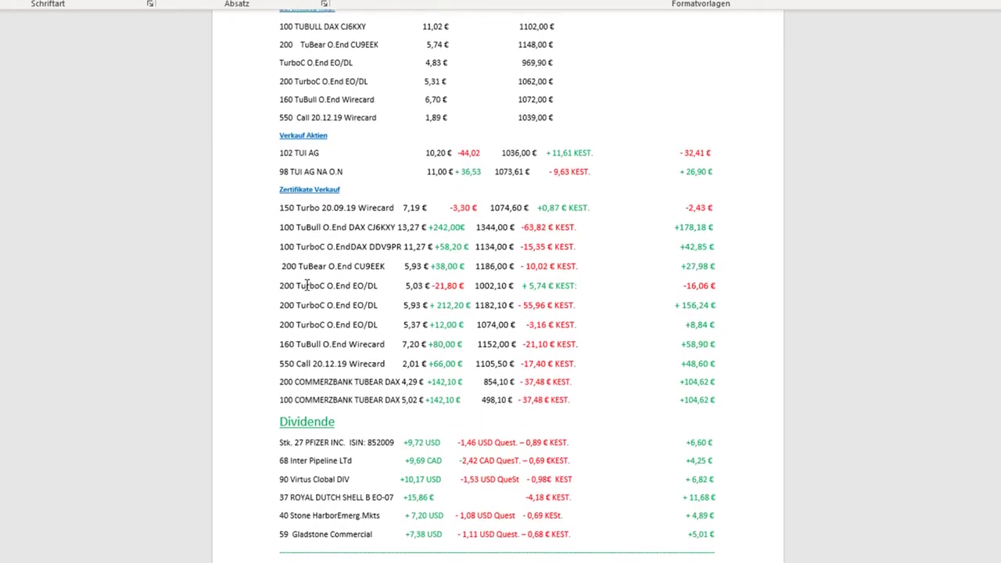
scroll(305, 284, down, 2)
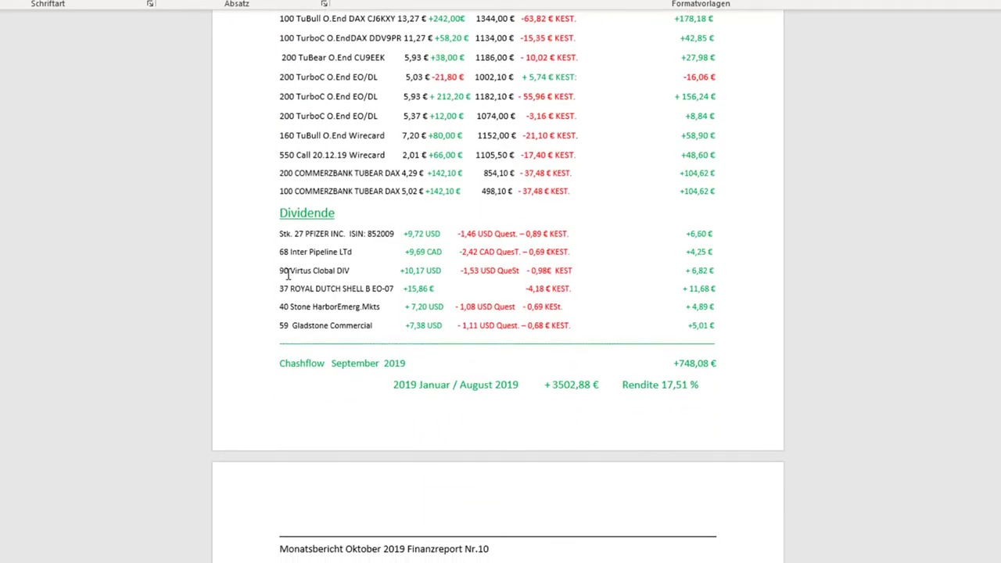
scroll(296, 274, up, 6)
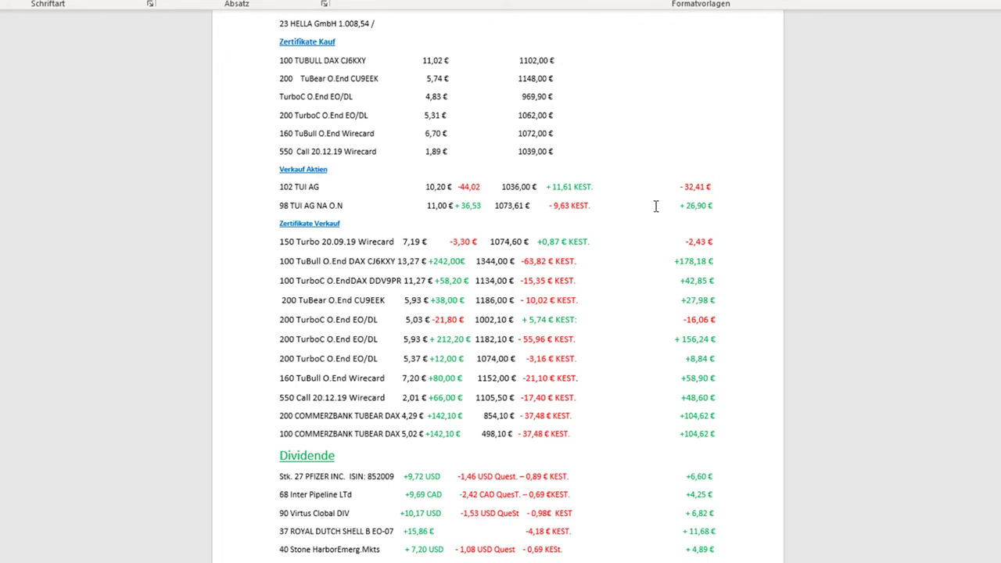
scroll(538, 246, up, 5)
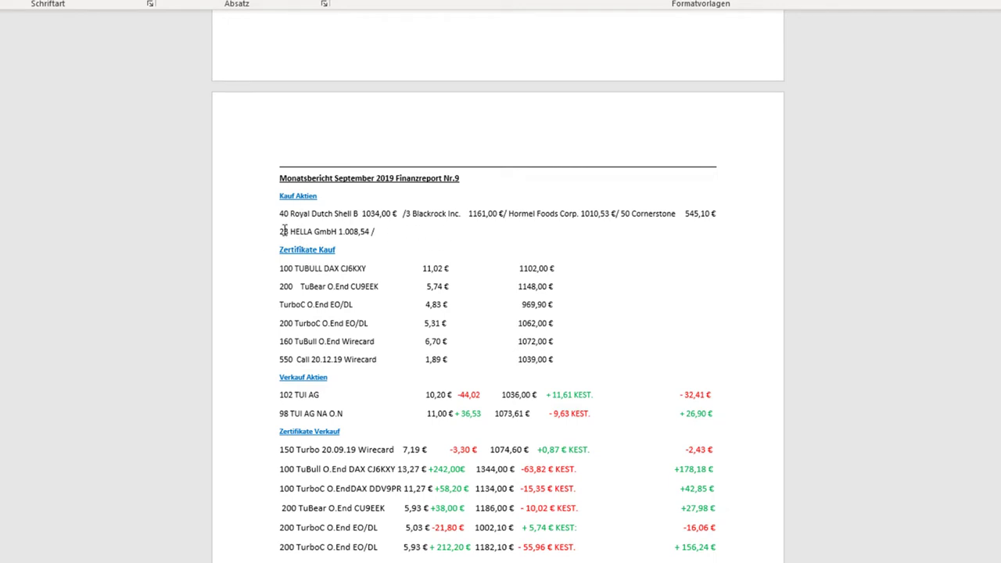
scroll(340, 234, down, 5)
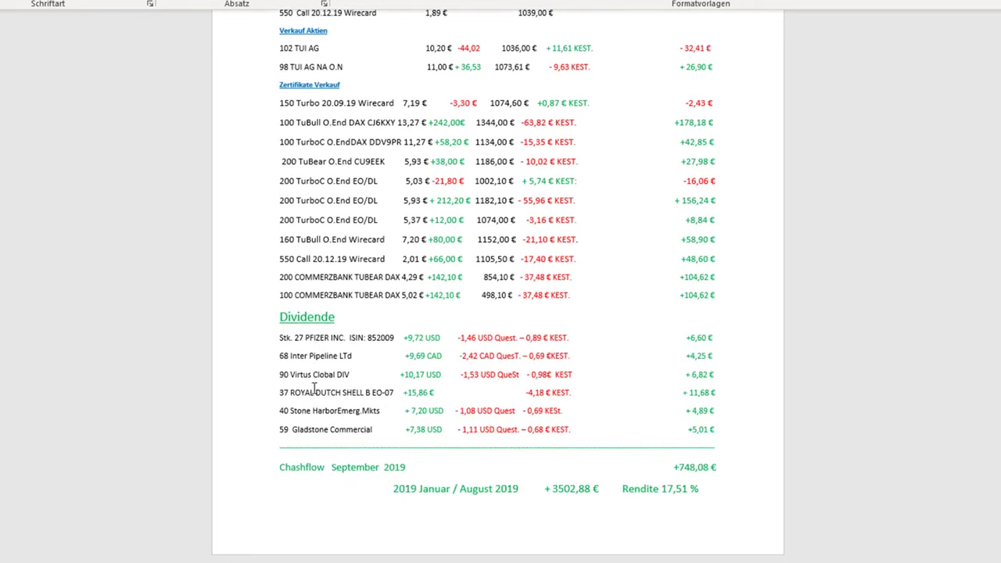
Step: View the October 2019 report's share and certificate sales and dividends, and return to the September cash flow summary
scroll(315, 388, down, 10)
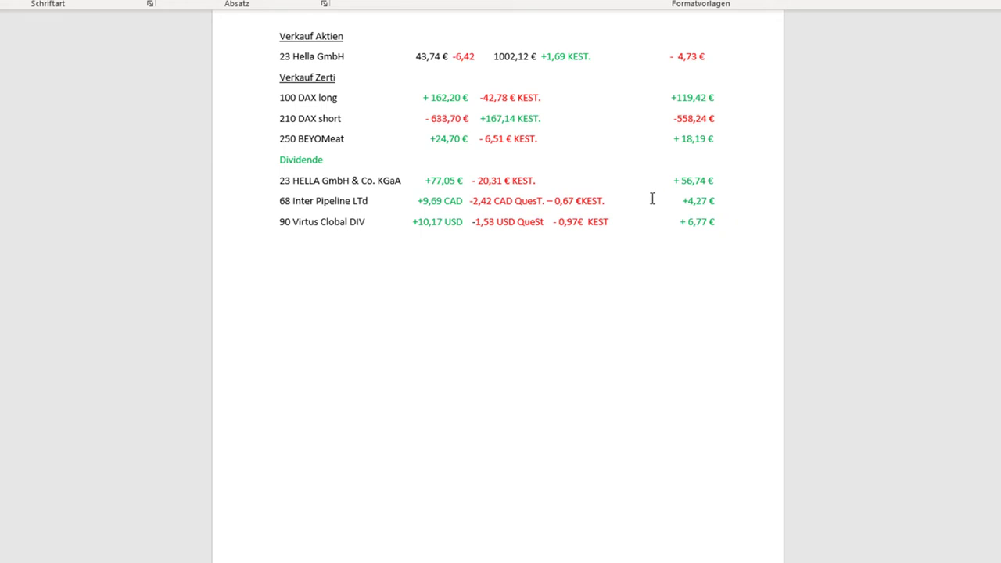
scroll(650, 195, up, 5)
scroll(646, 198, up, 2)
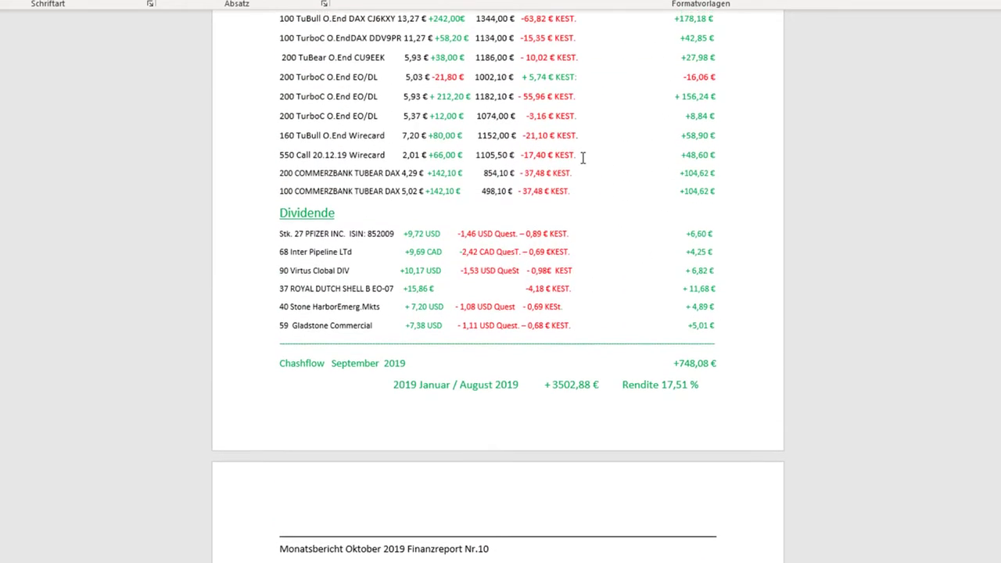
Step: Switch to the METRO AG daily chart and examine the break below the 13,720 level and the marked downside target
scroll(738, 40, down, 1)
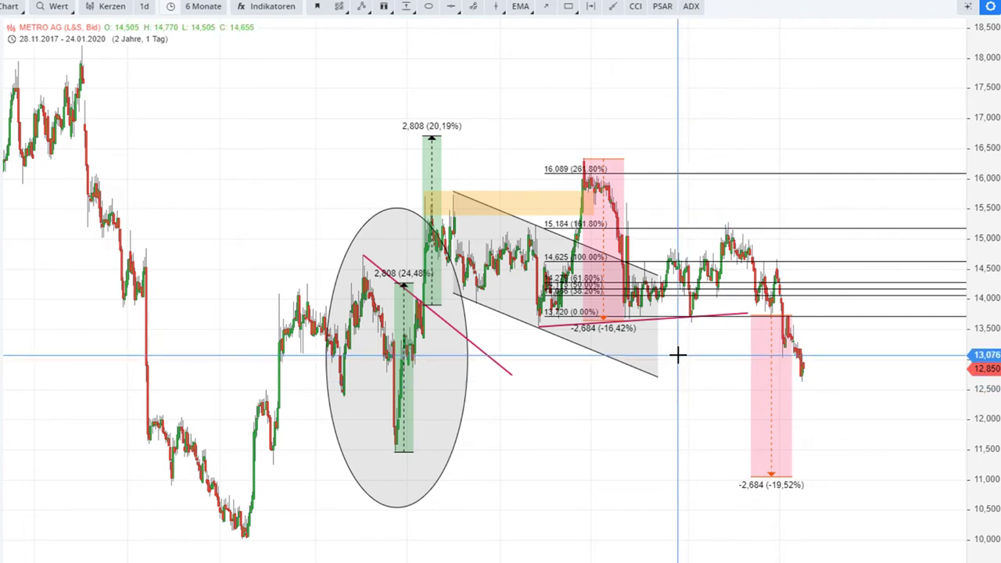
scroll(651, 324, up, 2)
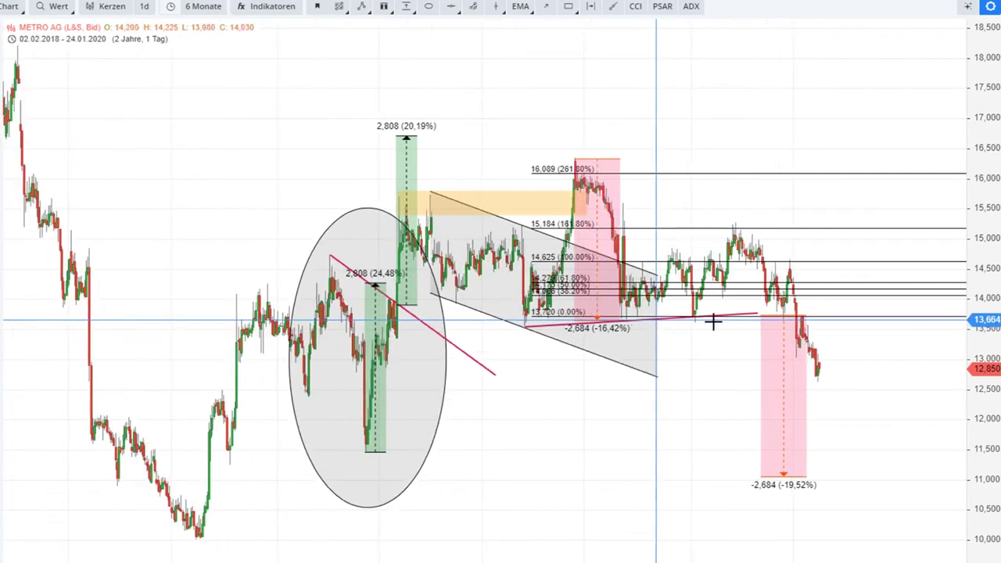
scroll(891, 342, up, 3)
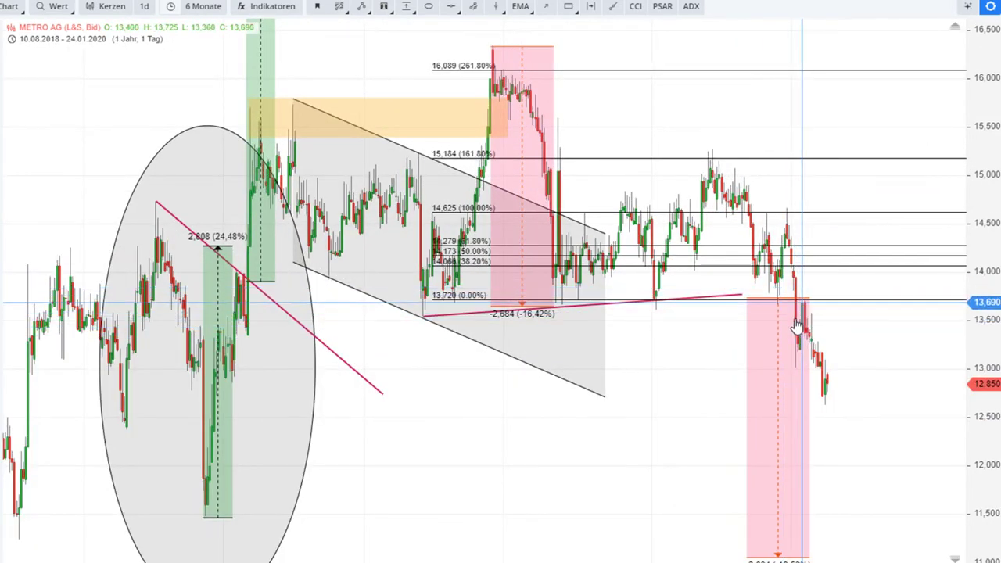
scroll(799, 326, down, 2)
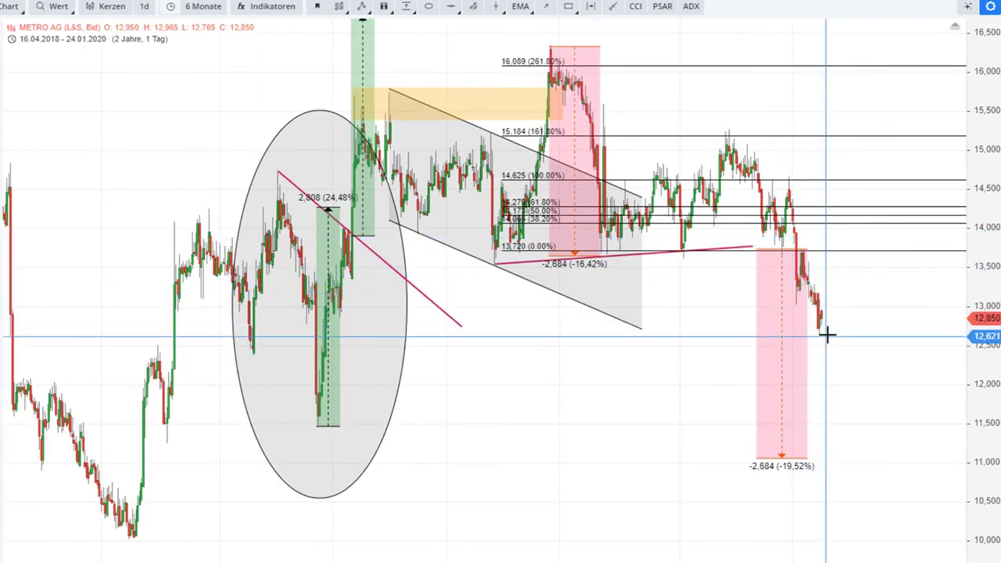
scroll(827, 336, down, 3)
drag(713, 344, 509, 76)
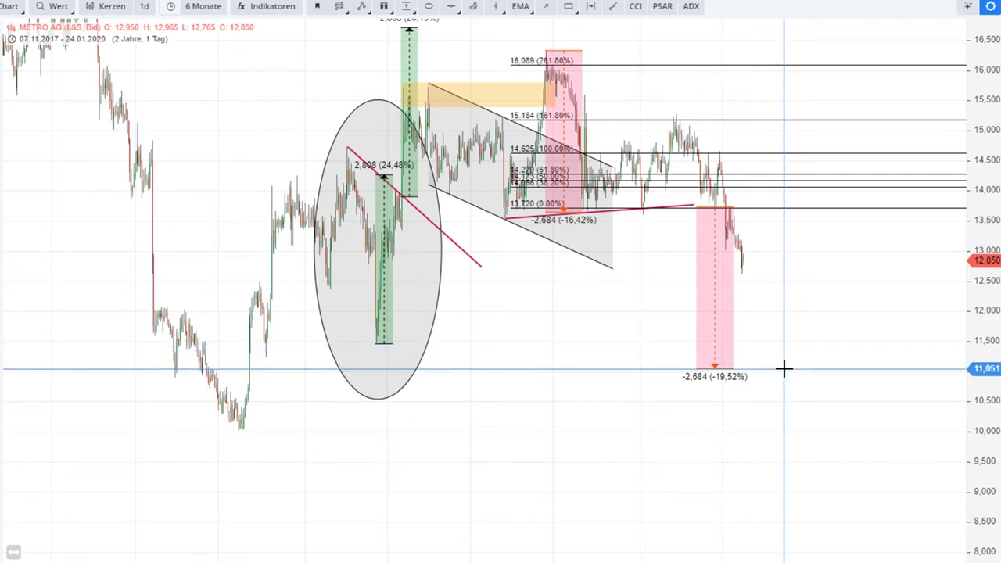
scroll(783, 368, down, 4)
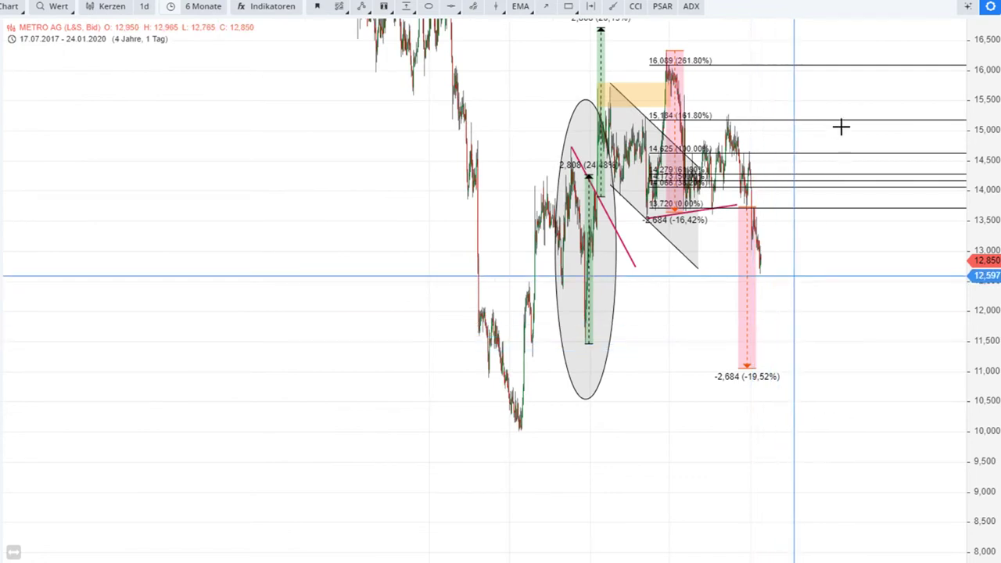
drag(982, 129, 787, 342)
Step: Review the depot positions from the largest percentage losers up to the gainers, including METRO, Siemens and DT.BETEILIG
scroll(786, 342, down, 1)
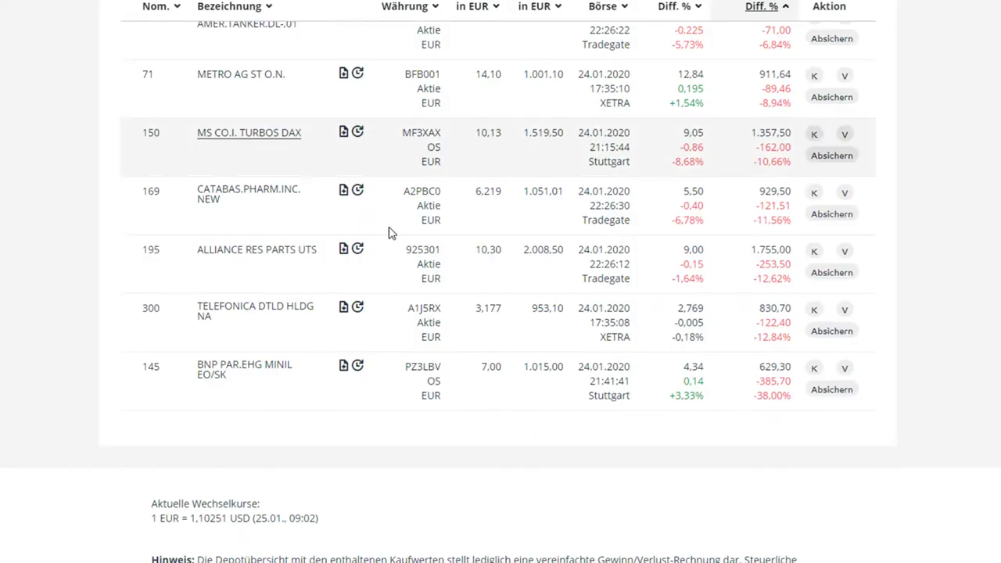
scroll(328, 252, up, 3)
scroll(327, 255, up, 6)
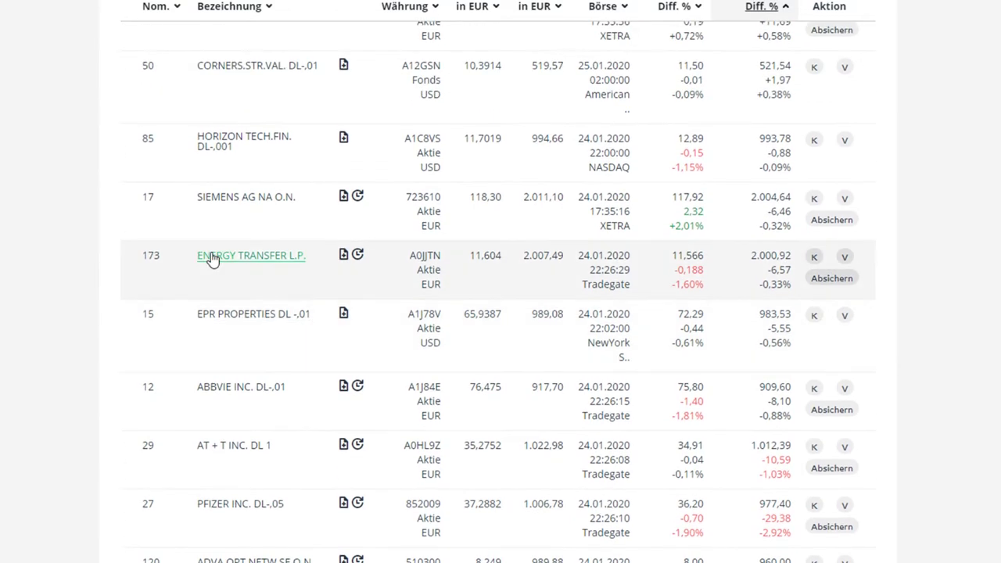
scroll(211, 258, up, 5)
scroll(211, 258, up, 3)
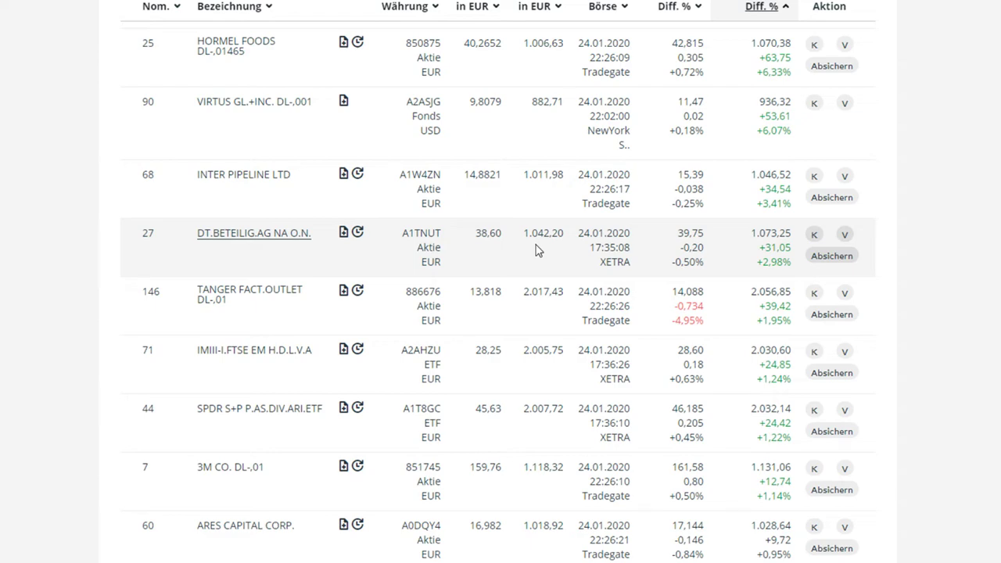
scroll(536, 246, up, 4)
scroll(535, 245, down, 1)
scroll(536, 244, down, 2)
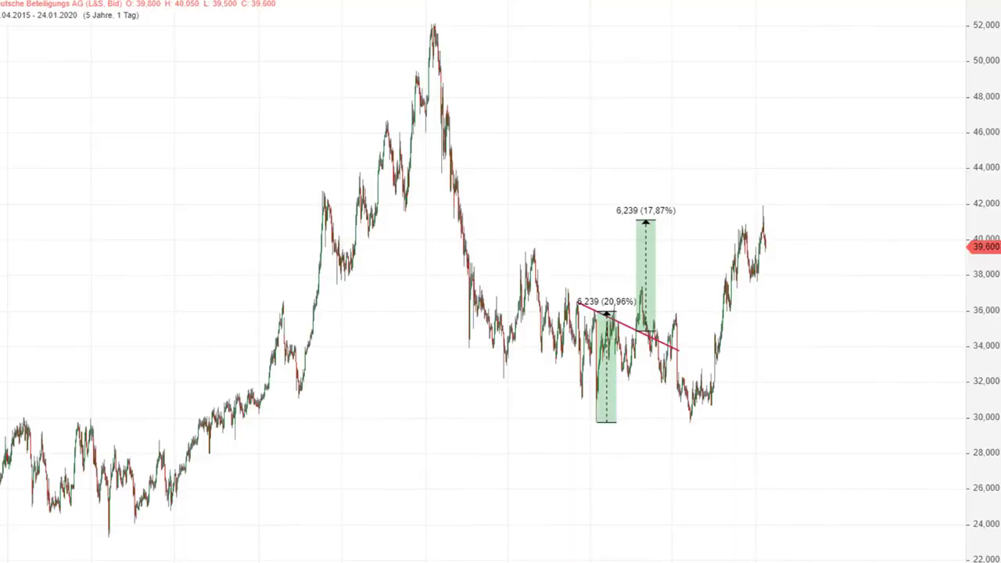
Step: Examine the Deutsche Beteiligungs AG daily chart, comparing the marked upside target and recent highs with the multi-year trend
scroll(734, 366, up, 3)
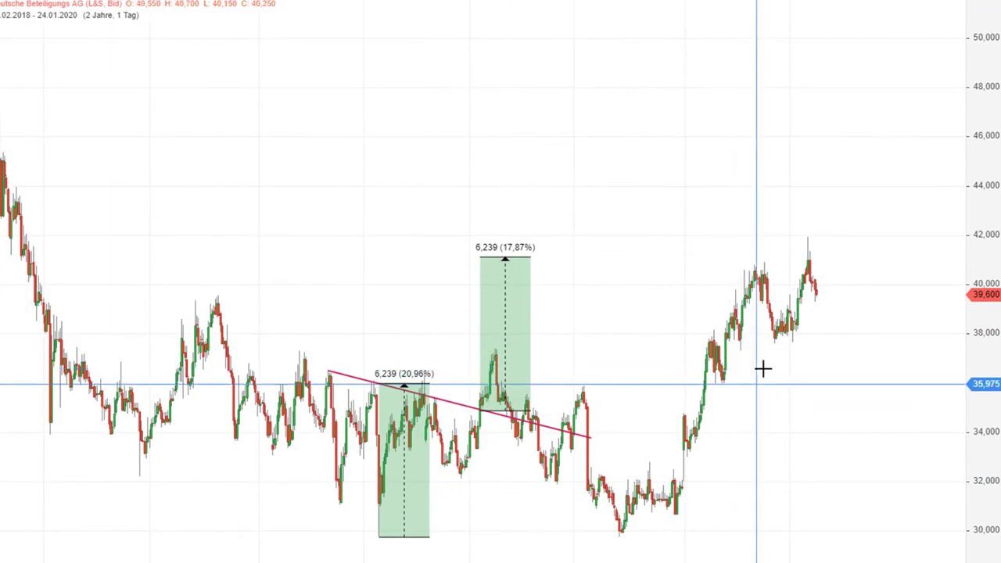
scroll(738, 400, down, 3)
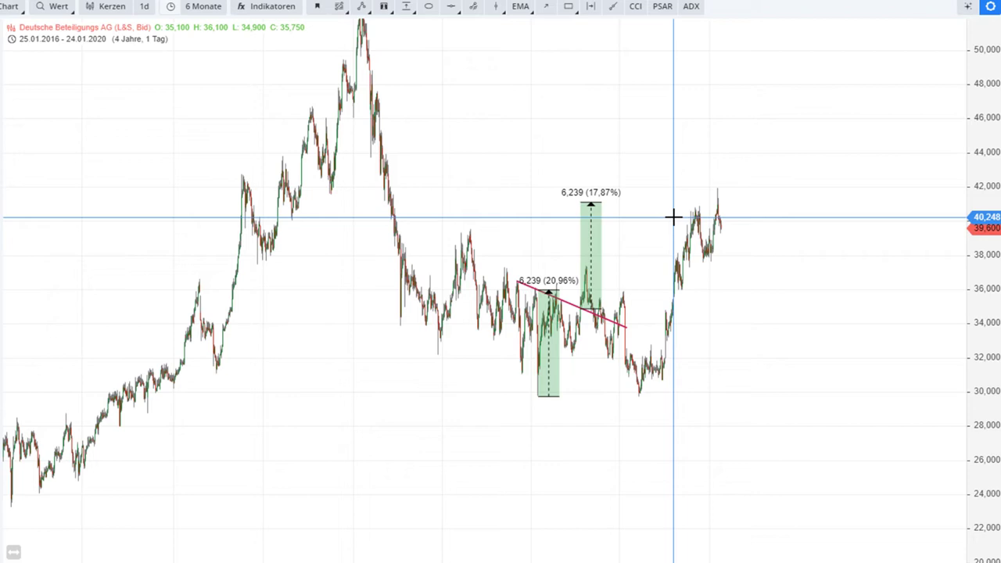
scroll(832, 284, up, 8)
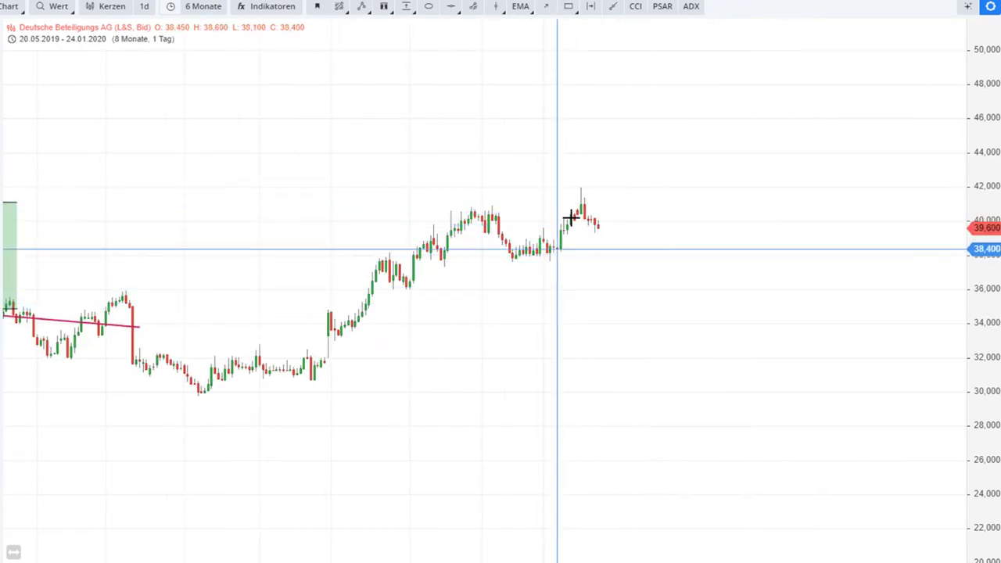
scroll(614, 258, down, 6)
scroll(616, 258, down, 3)
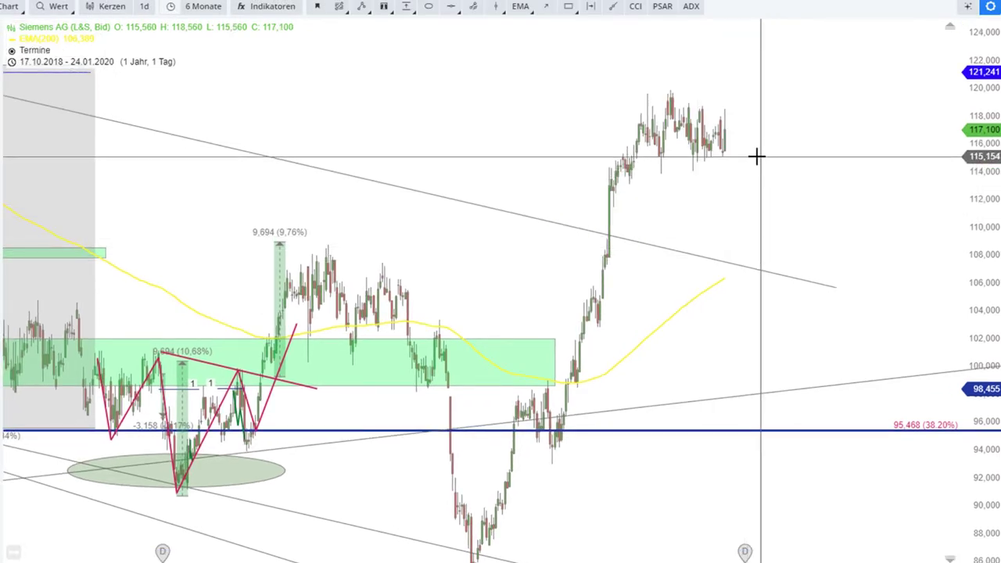
Step: Examine the Siemens AG daily chart, comparing the recent consolidation with the EMA(200), trendlines and Fibonacci levels over several years
scroll(764, 143, down, 3)
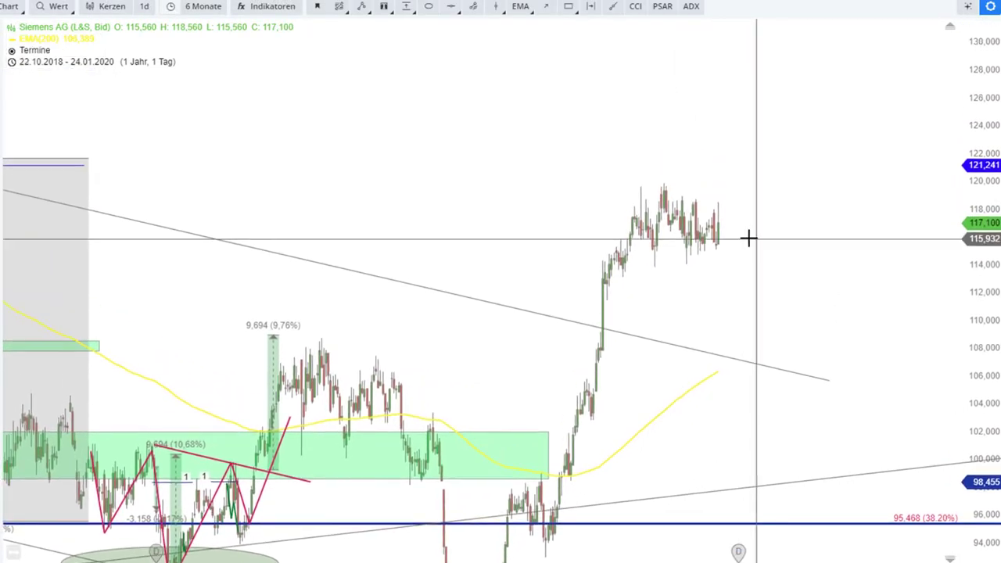
scroll(748, 238, down, 5)
drag(958, 215, 958, 297)
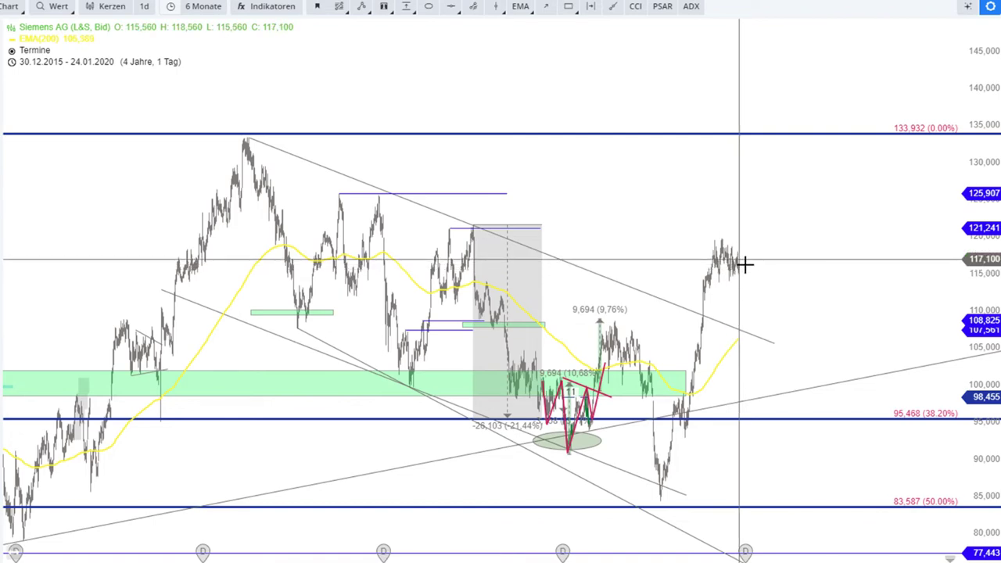
scroll(747, 265, up, 5)
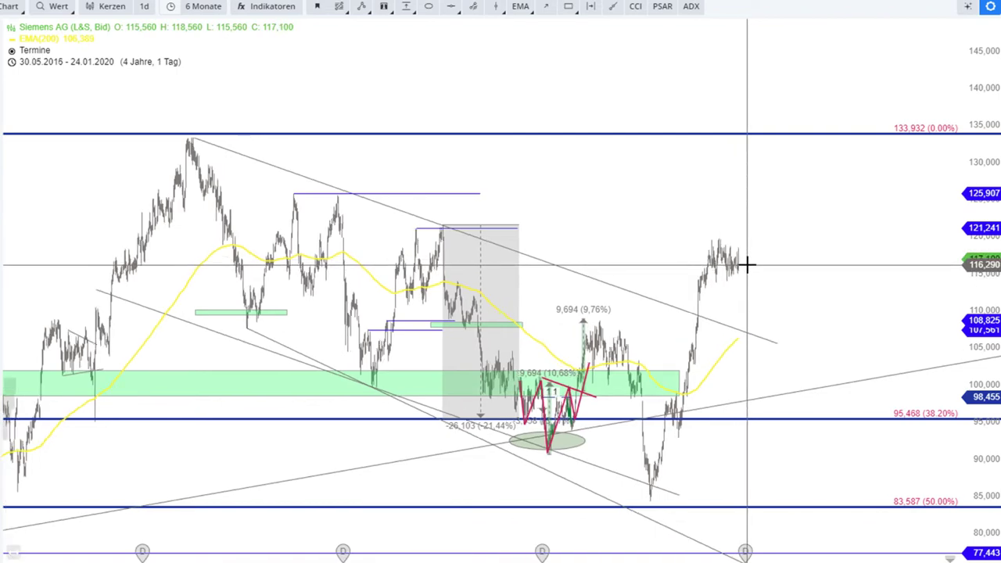
scroll(751, 263, up, 4)
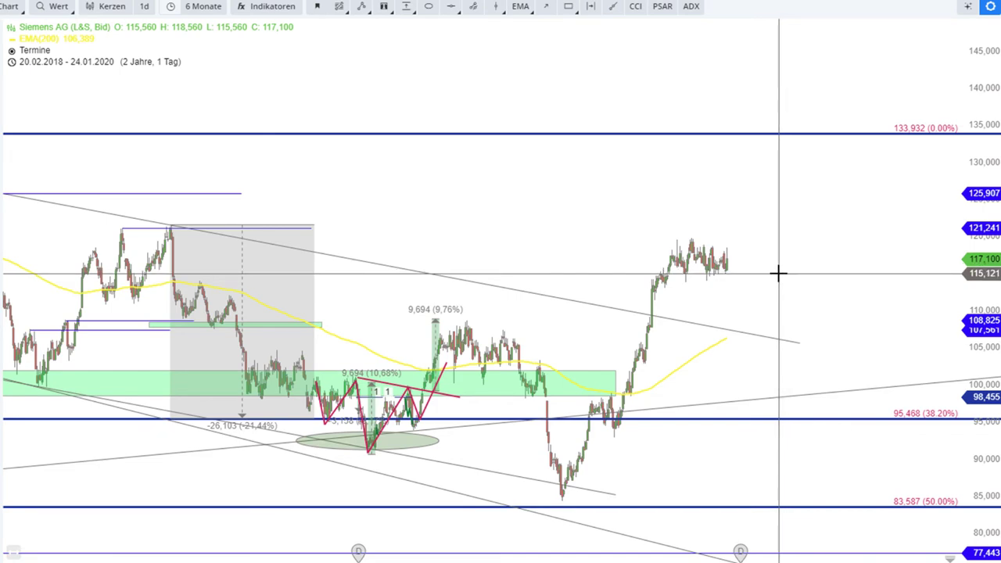
scroll(777, 273, down, 10)
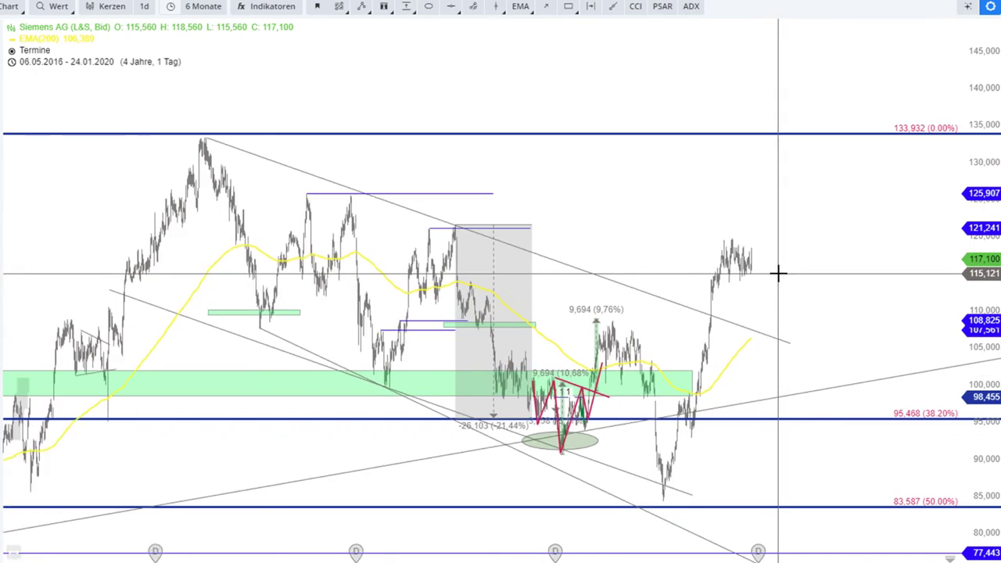
scroll(778, 273, down, 1)
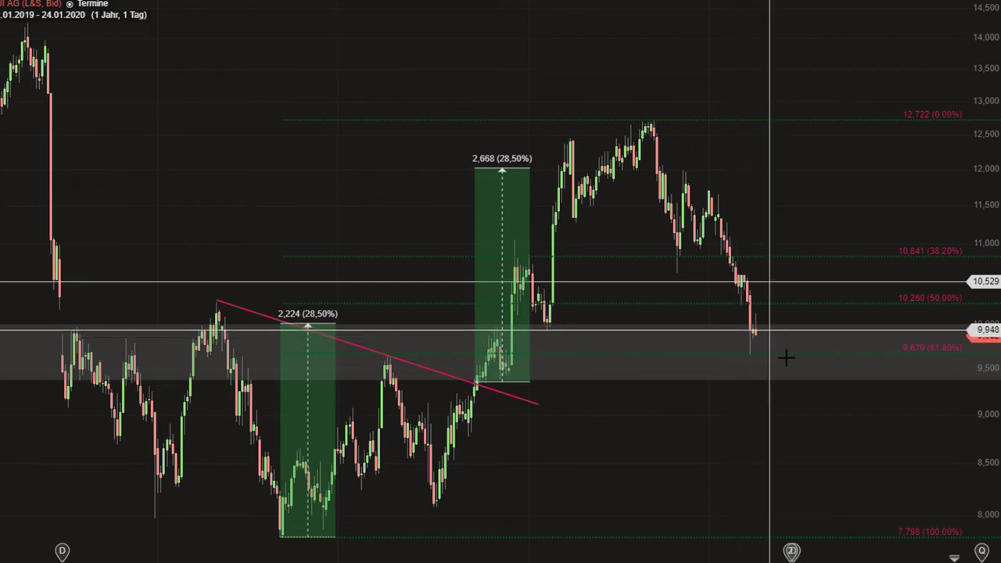
Step: Examine the TUI AG chart's long-term history back to 2006, including the trend channel, marked price zones and Fibonacci levels
scroll(760, 387, down, 6)
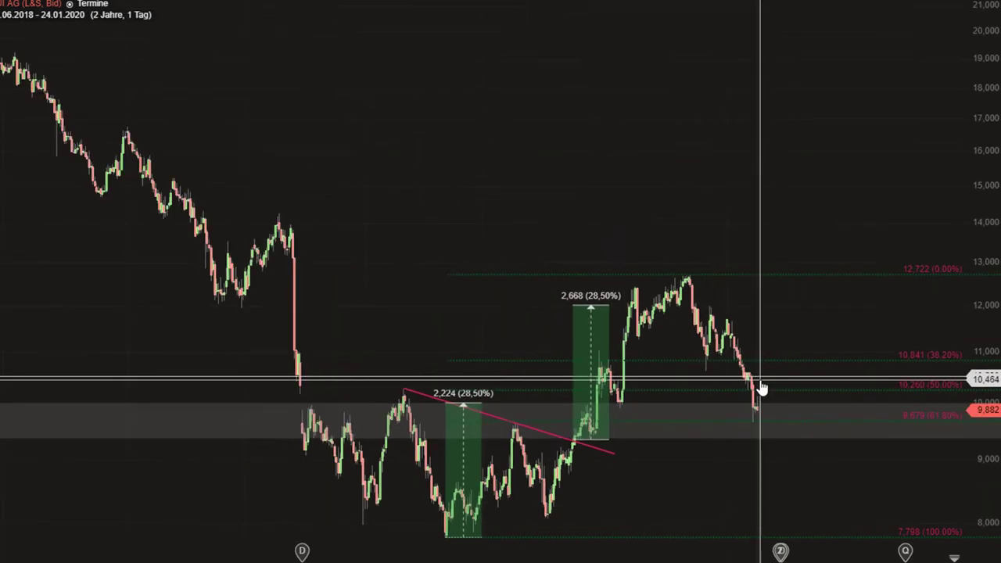
scroll(760, 387, down, 3)
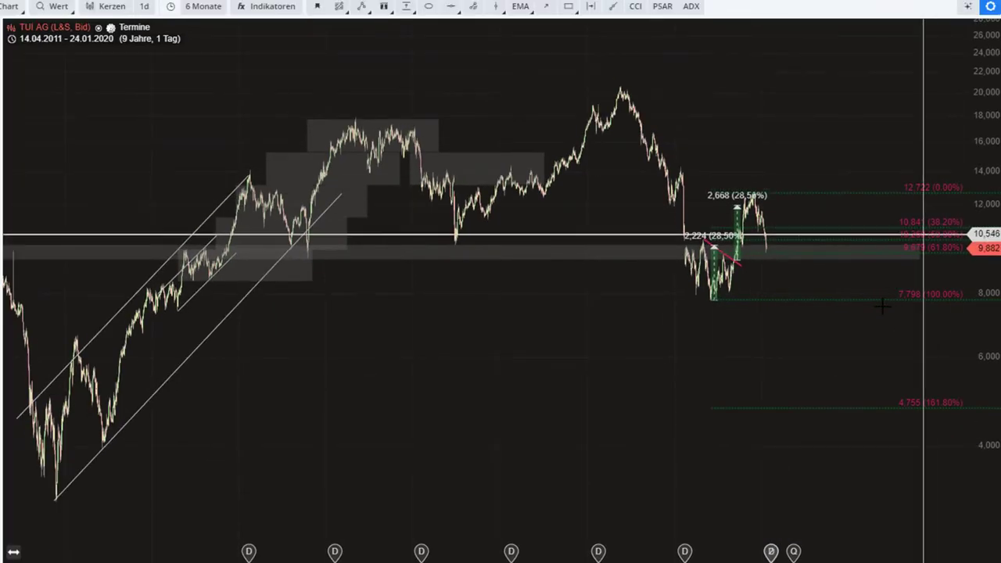
scroll(809, 369, down, 3)
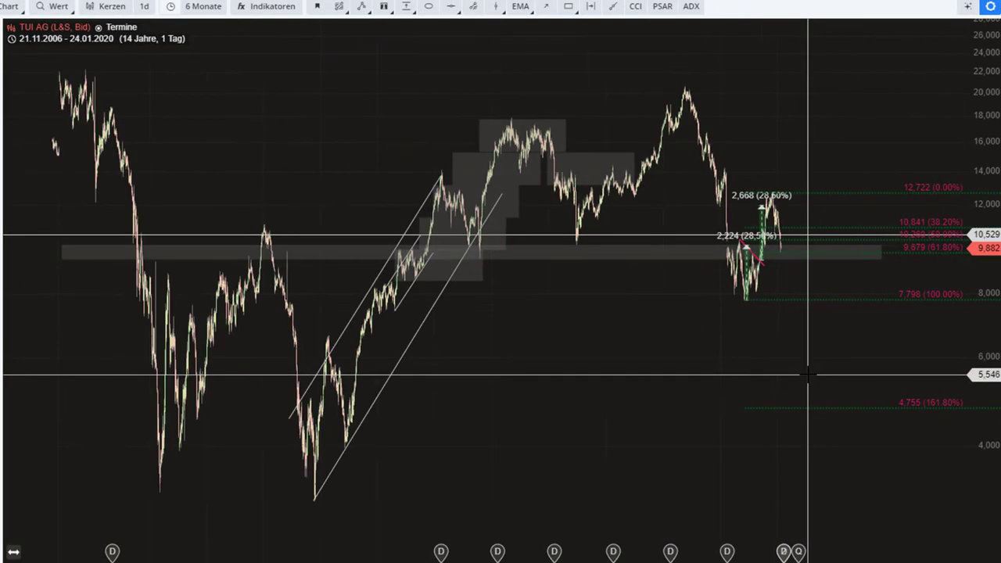
scroll(809, 369, up, 6)
scroll(809, 369, down, 6)
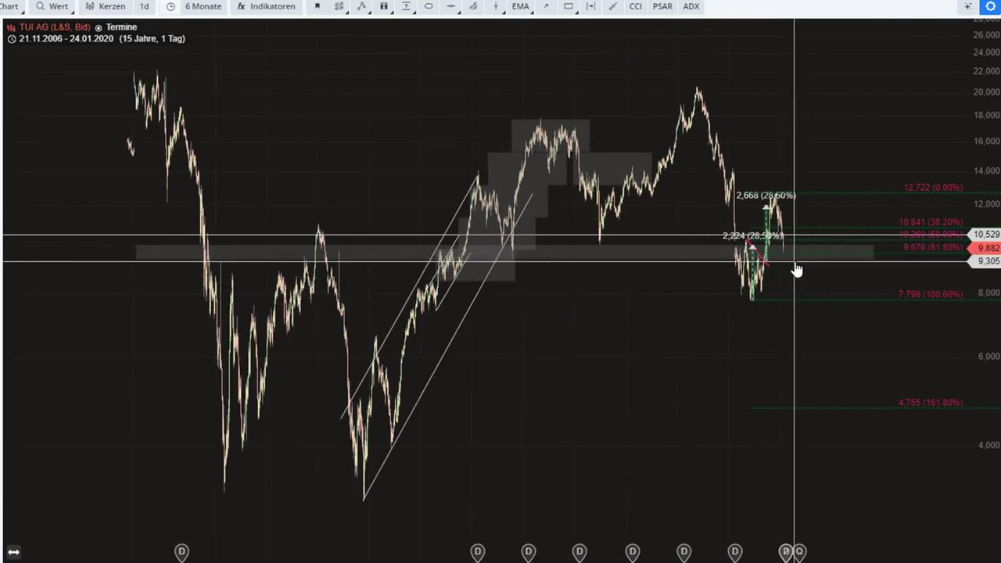
scroll(795, 267, up, 3)
drag(796, 271, 797, 179)
key(Delete)
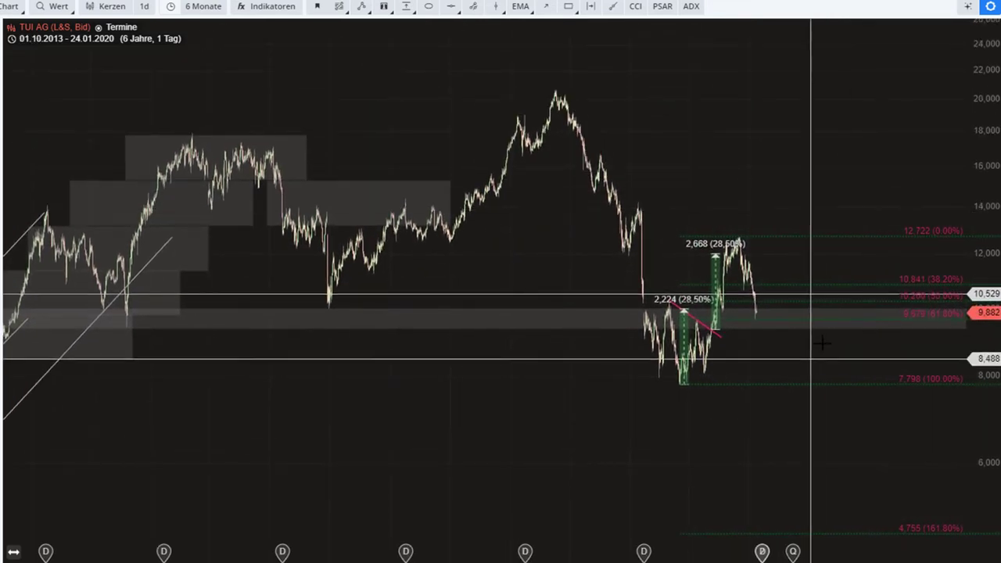
scroll(735, 375, up, 1)
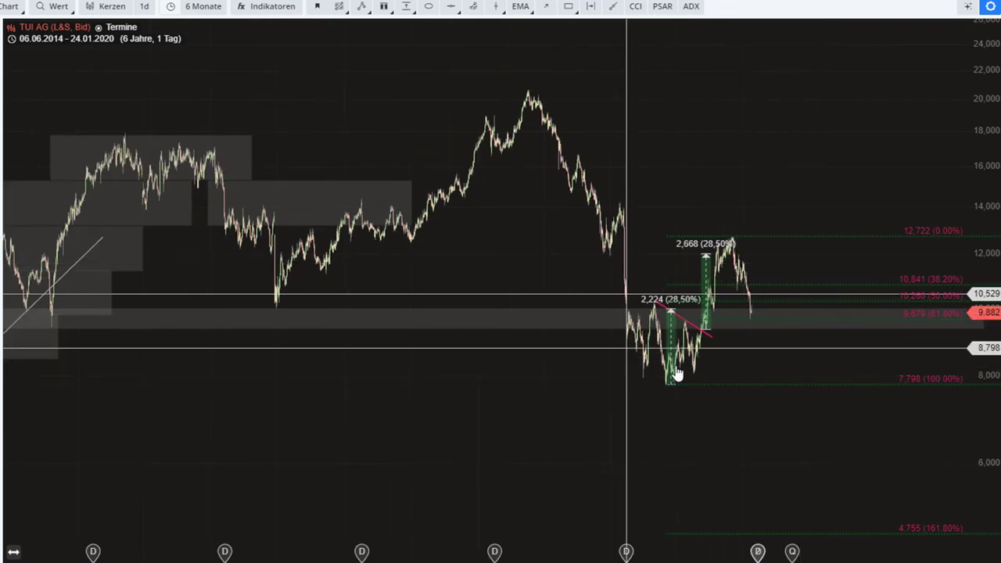
scroll(710, 327, down, 3)
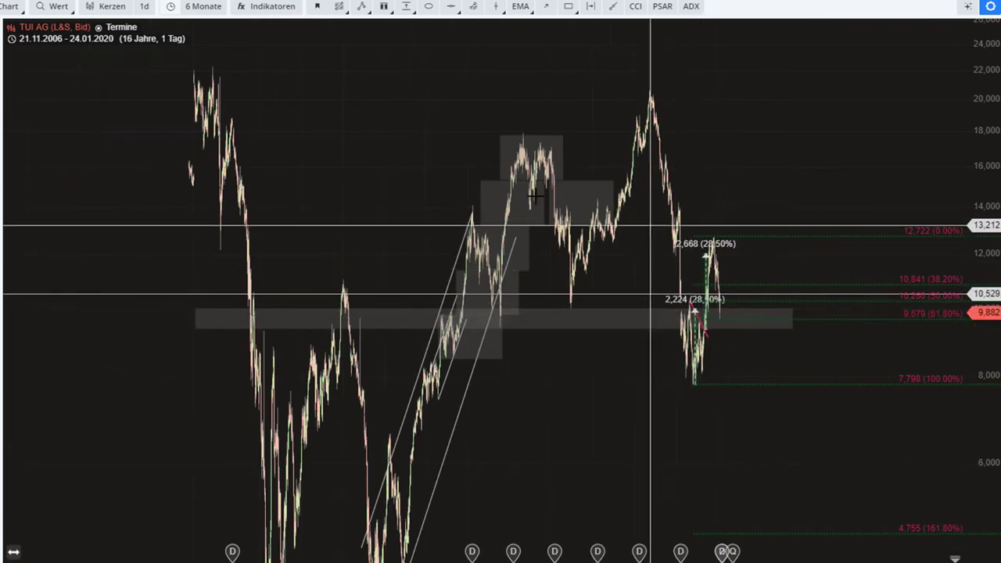
Step: Examine TUI AG's recent decline against the grey support zone, the 10,529 line and the 50% and 61.8% Fibonacci retracements
scroll(704, 337, up, 4)
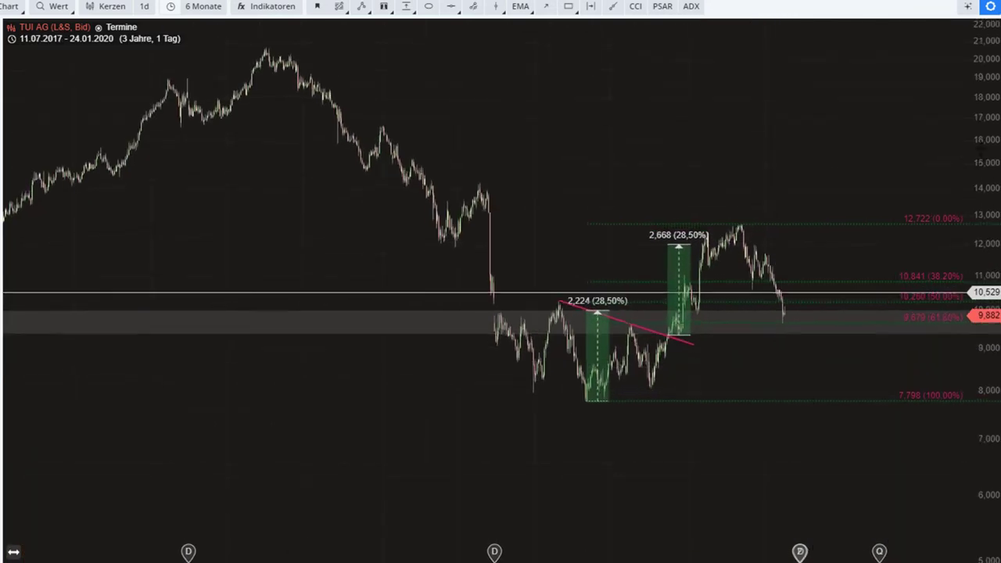
scroll(770, 358, up, 3)
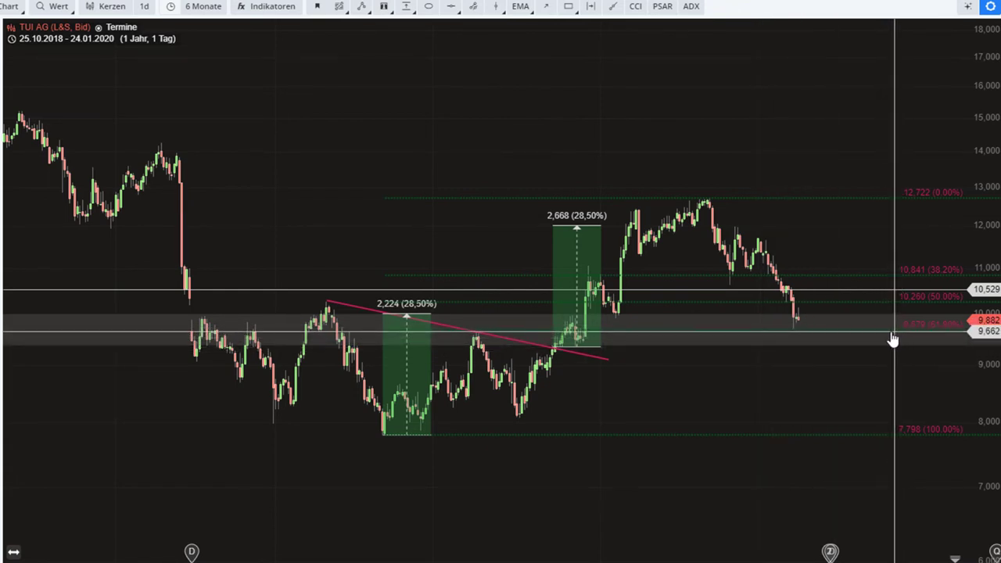
scroll(834, 340, up, 2)
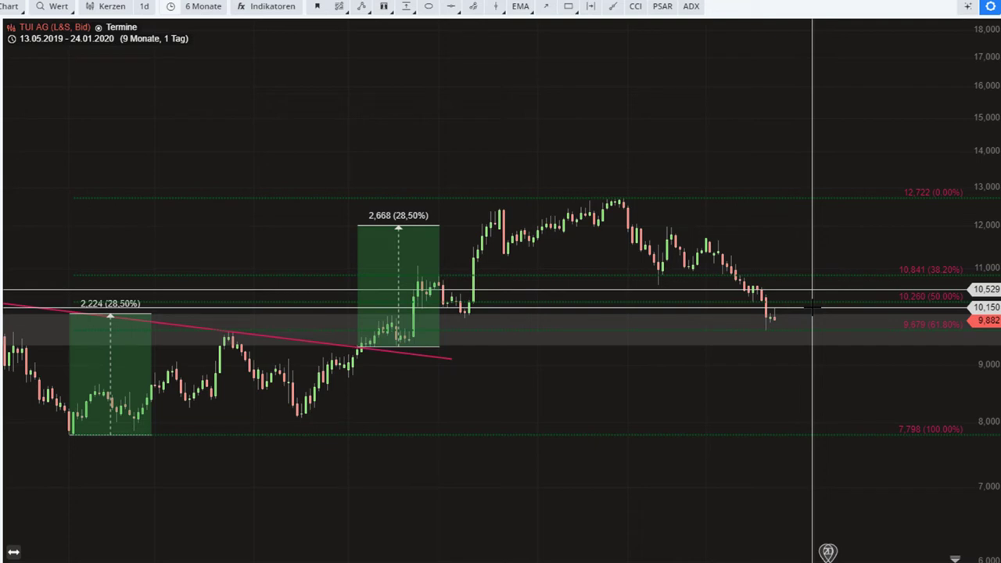
drag(807, 321, 806, 249)
scroll(772, 349, down, 5)
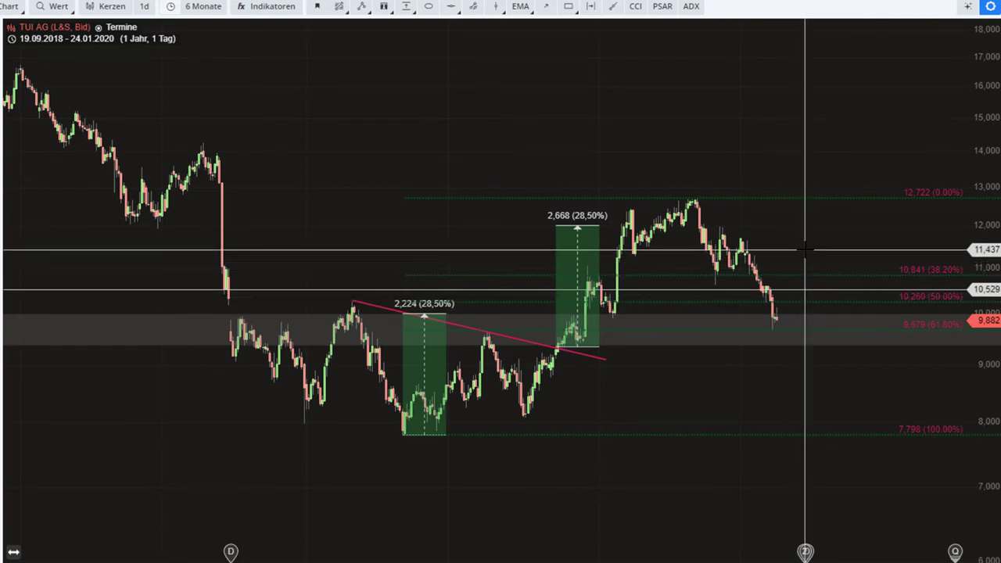
drag(806, 248, 808, 270)
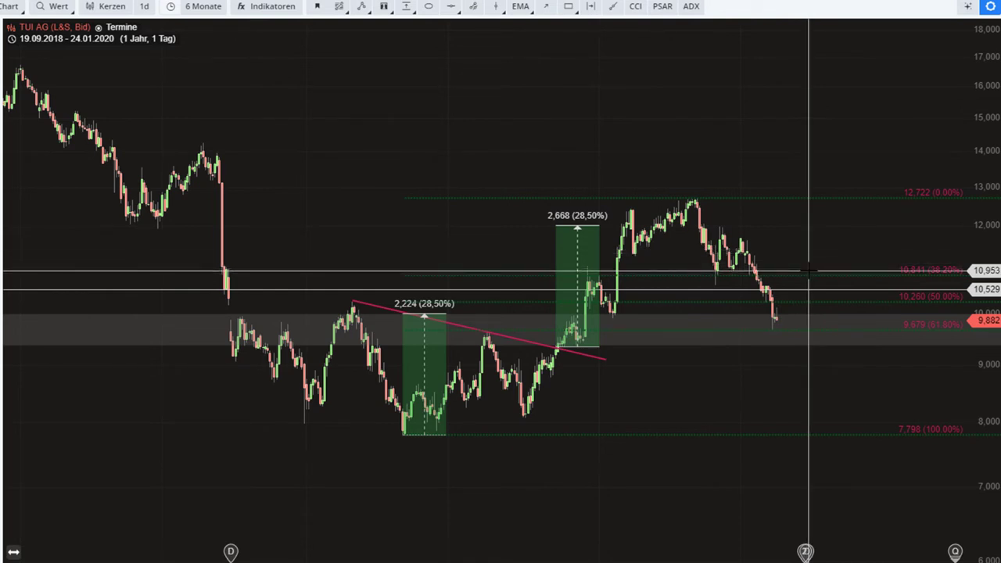
drag(809, 269, 733, 355)
scroll(809, 247, down, 3)
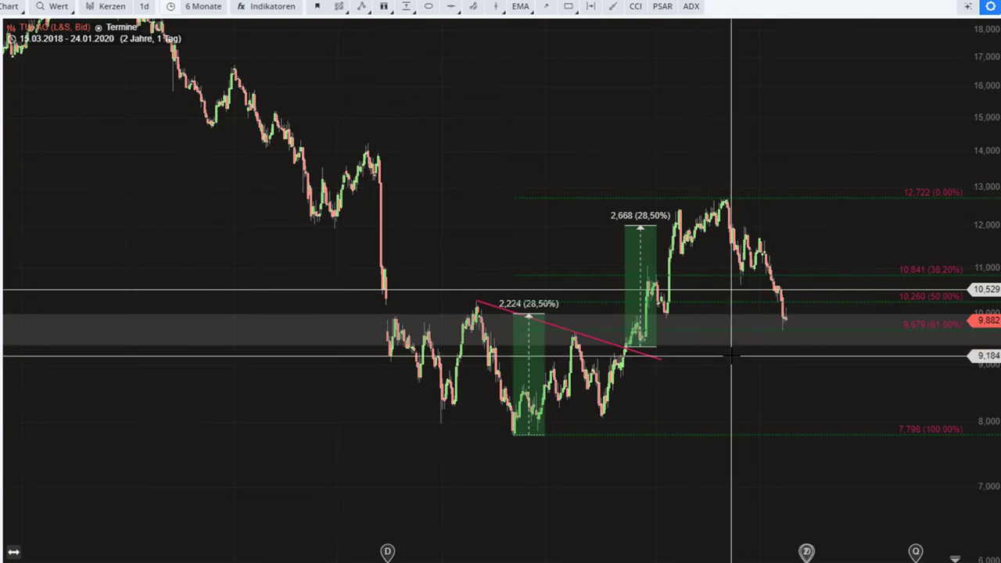
drag(713, 366, 508, 448)
drag(604, 437, 780, 306)
drag(729, 378, 802, 337)
scroll(792, 331, up, 2)
scroll(801, 338, down, 2)
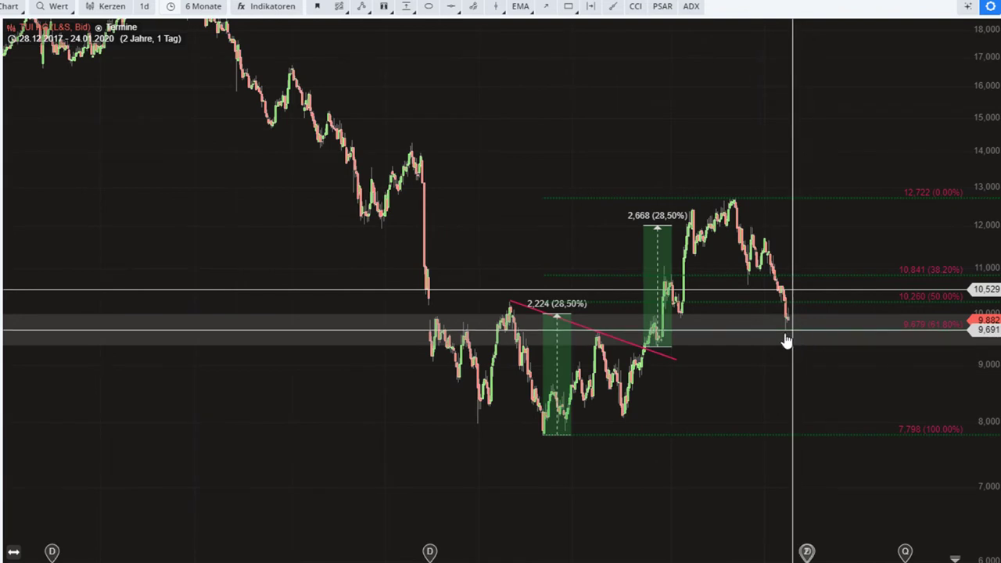
drag(786, 341, 786, 342)
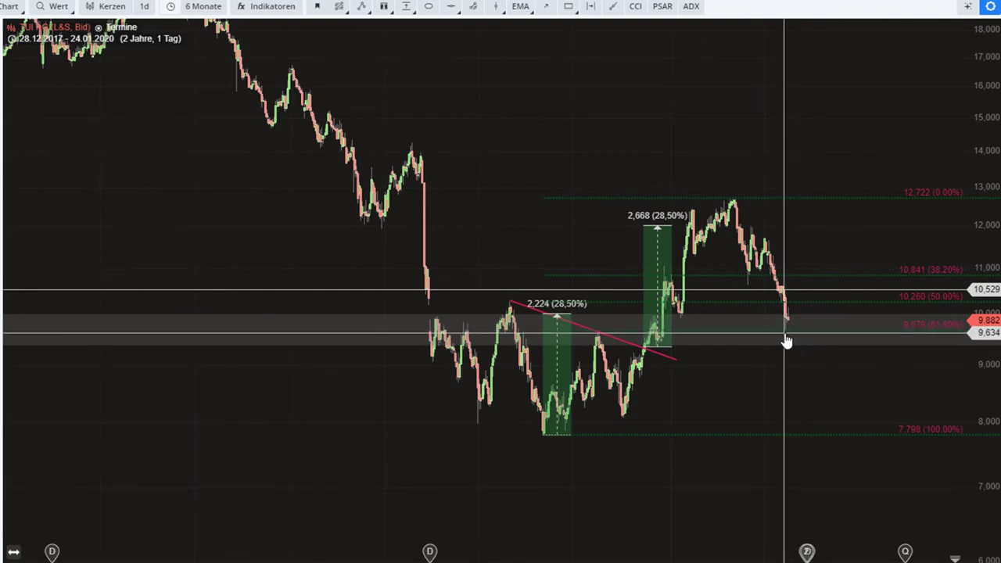
Step: Examine the AT&T hourly chart, comparing the recent price moves with the falling red trendline and the projected 9.15% upside target
drag(787, 342, 779, 336)
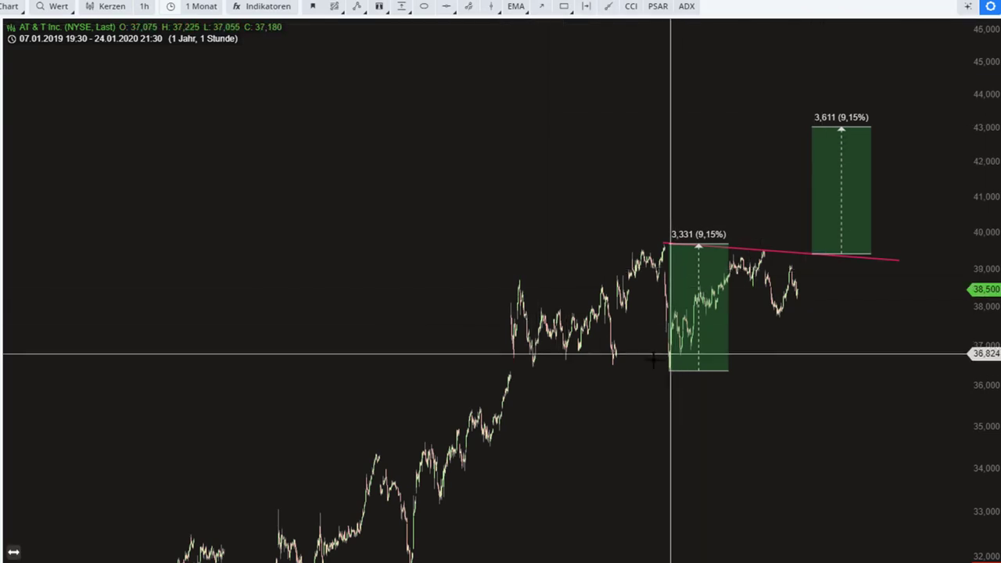
scroll(702, 360, up, 3)
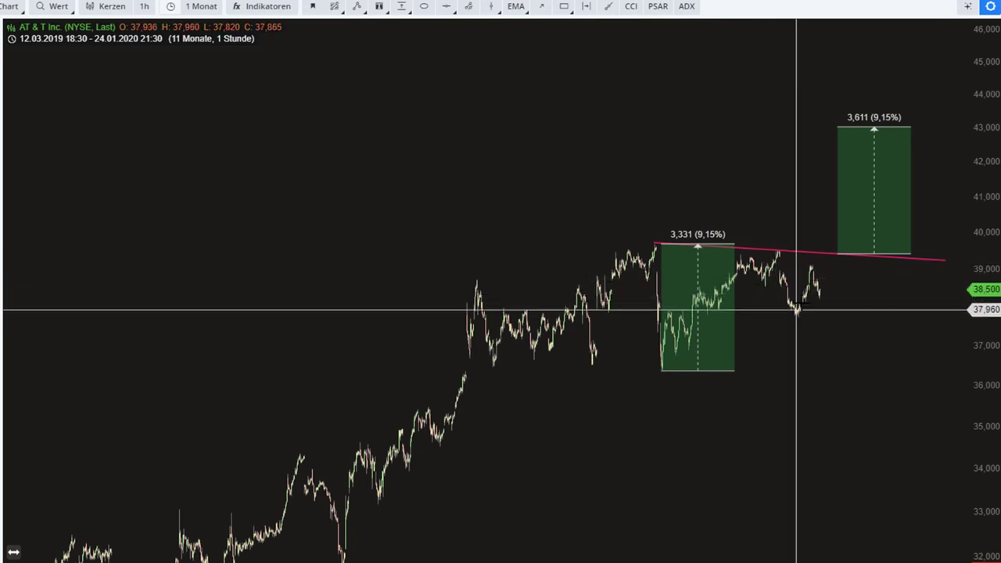
scroll(852, 328, up, 1)
scroll(852, 329, up, 3)
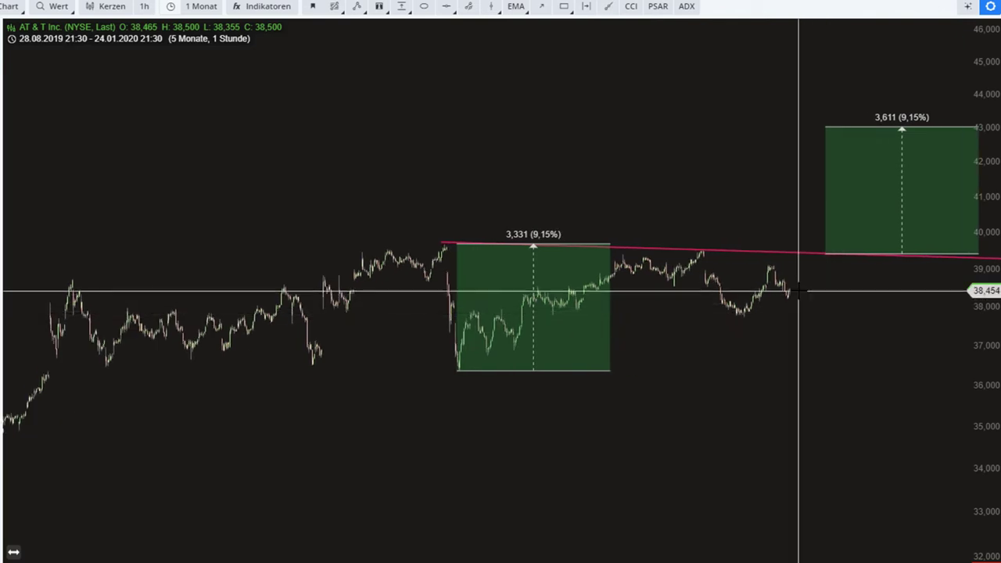
drag(982, 232, 968, 89)
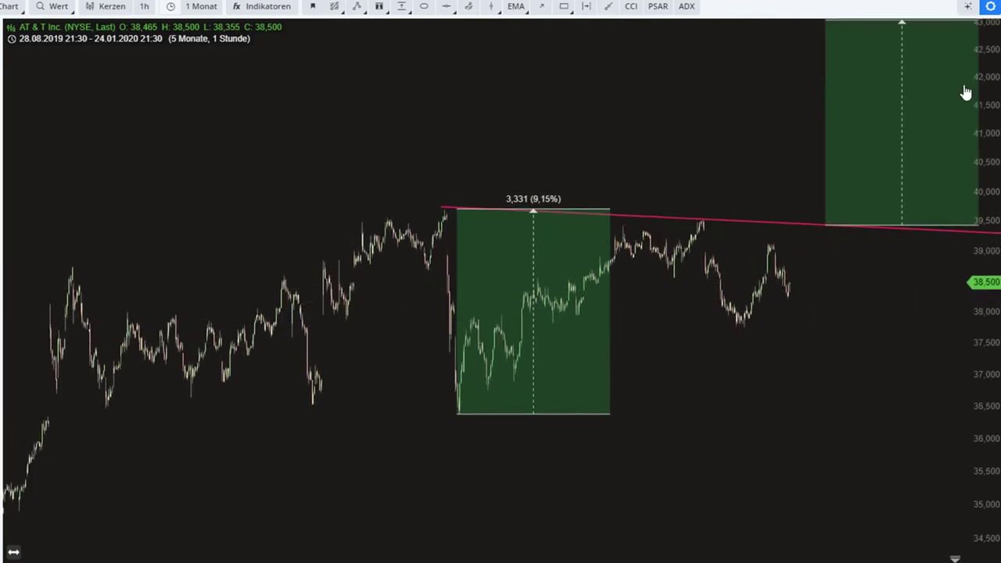
scroll(850, 286, up, 1)
scroll(851, 285, down, 3)
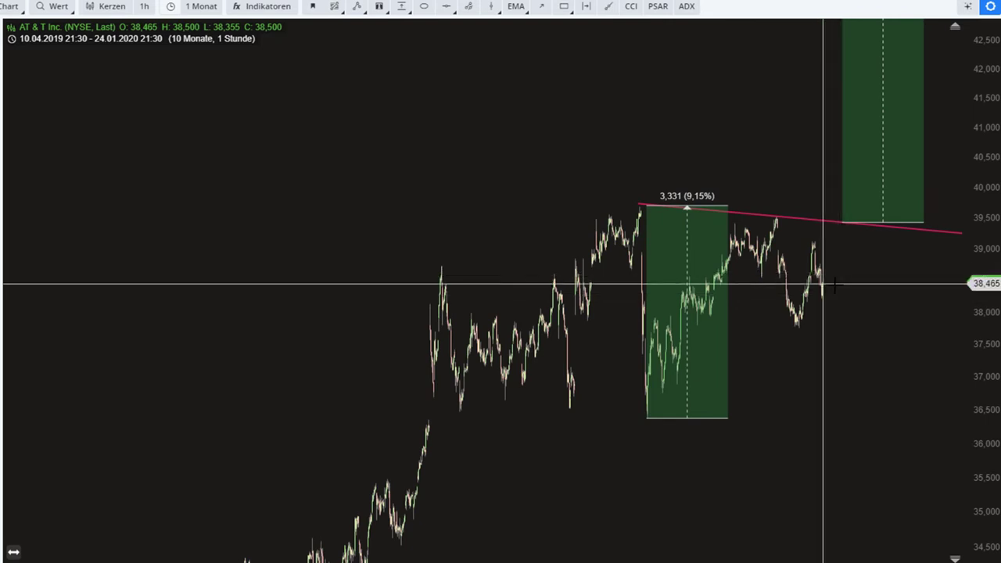
scroll(831, 283, up, 2)
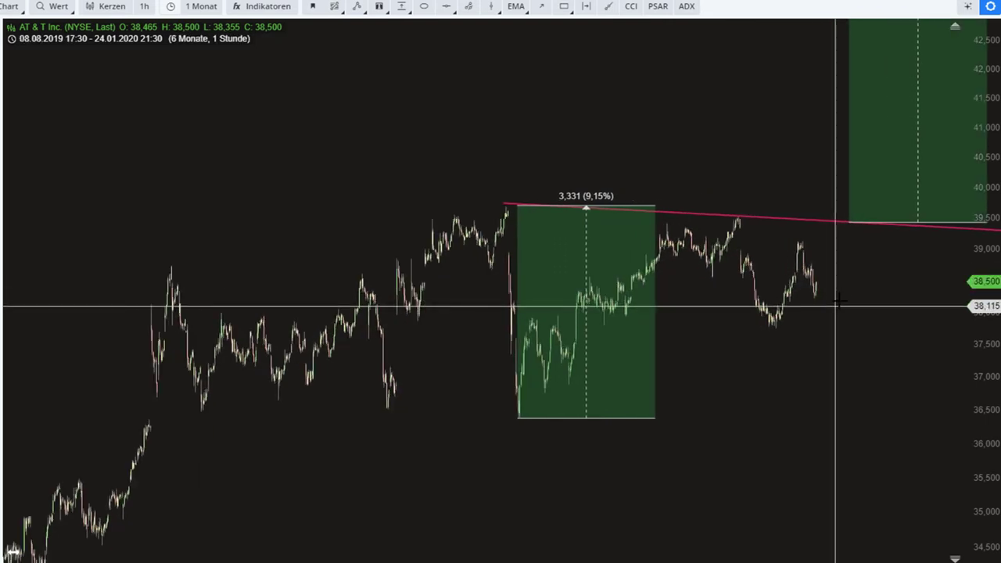
scroll(847, 289, down, 2)
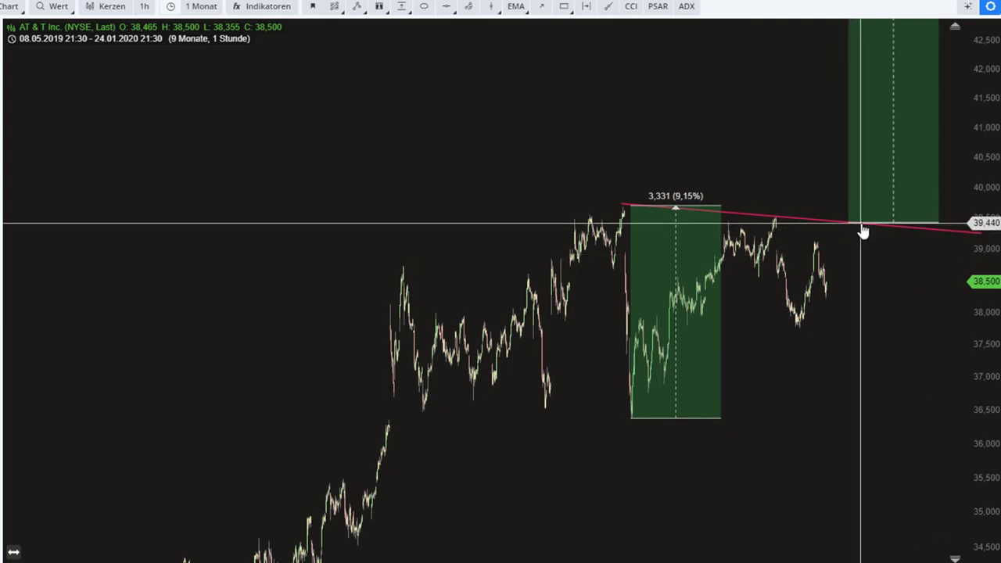
drag(863, 232, 813, 321)
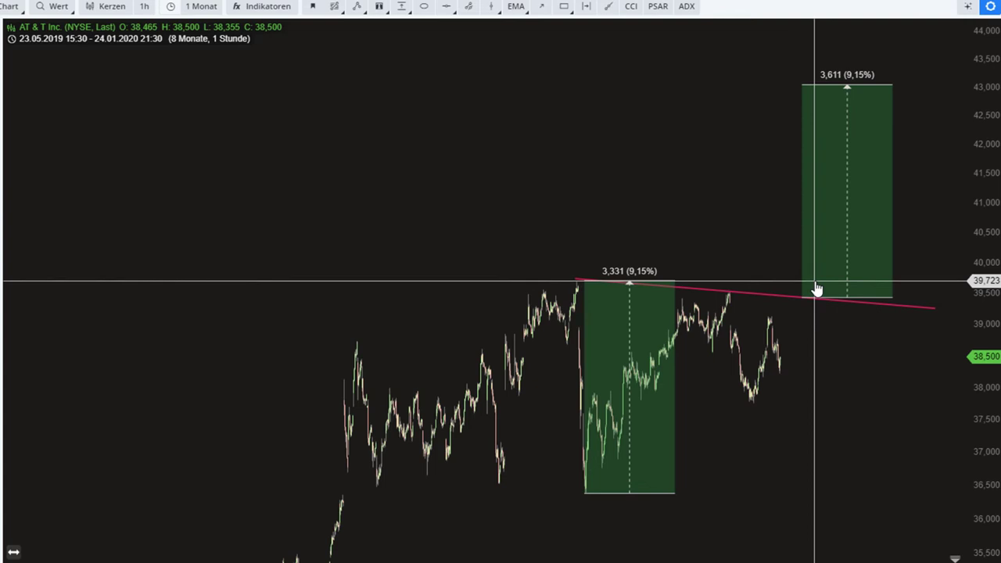
Step: Compare AT&T's price history back to 2016 with the projected upside target and the recent pullback low
scroll(816, 289, down, 10)
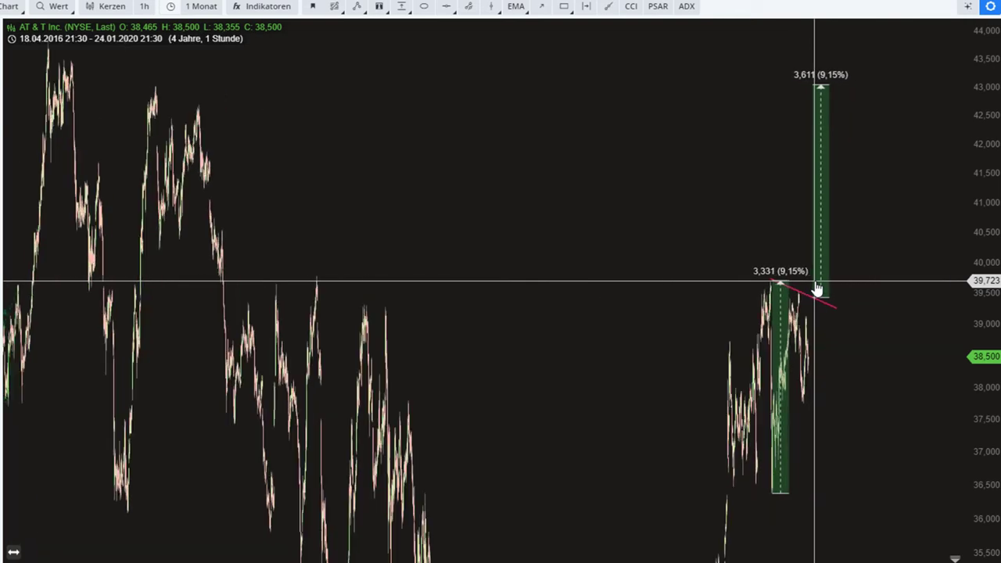
scroll(816, 290, up, 8)
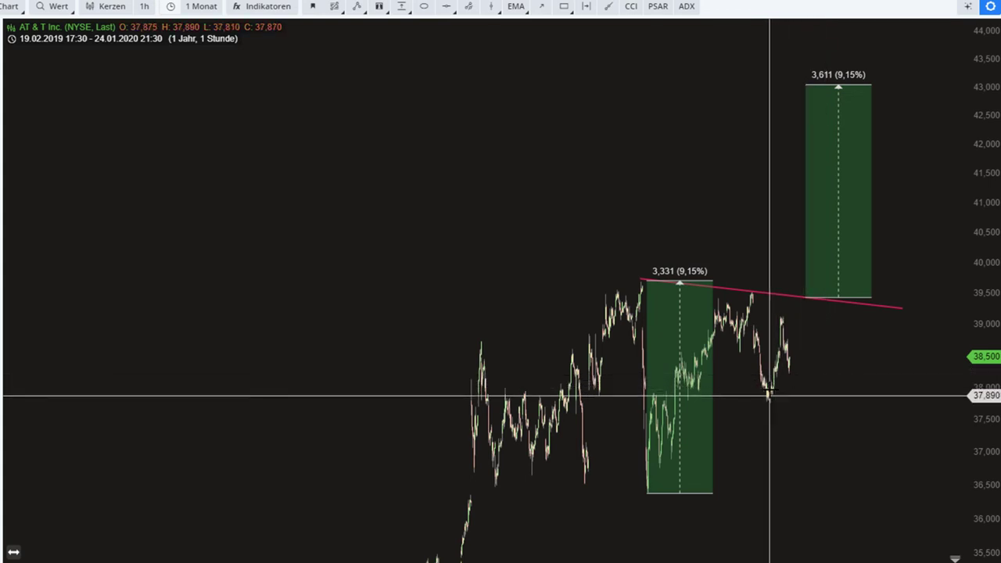
scroll(771, 391, up, 2)
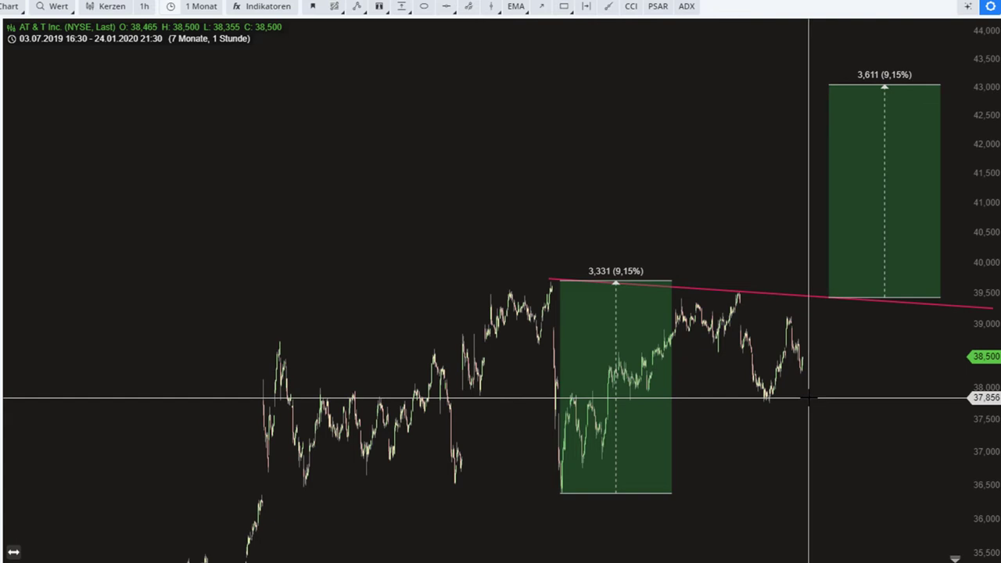
scroll(803, 397, down, 2)
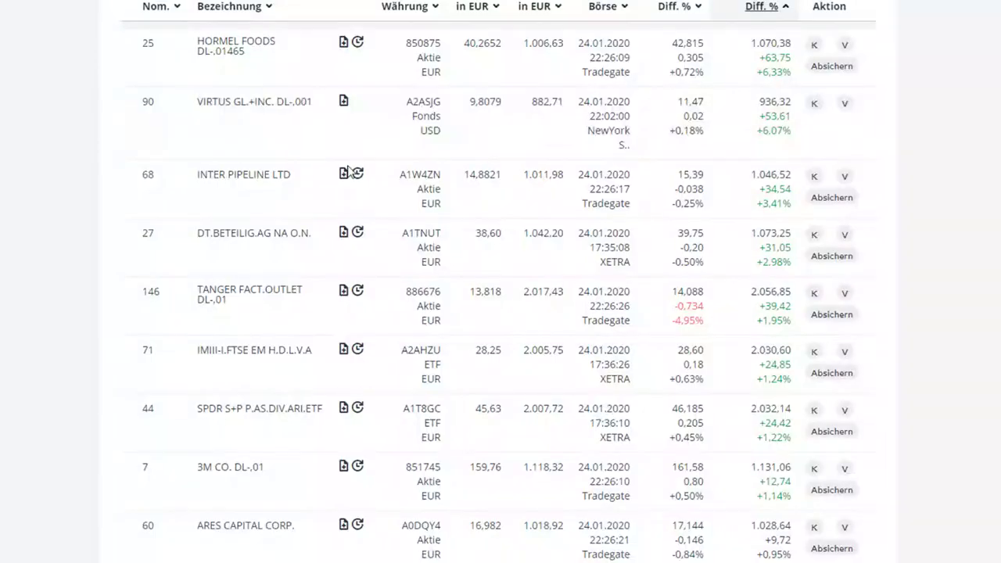
Step: Review the depot positions sorted by percentage difference, from Hormel Foods down to WestRock and back to 3M
scroll(257, 232, down, 3)
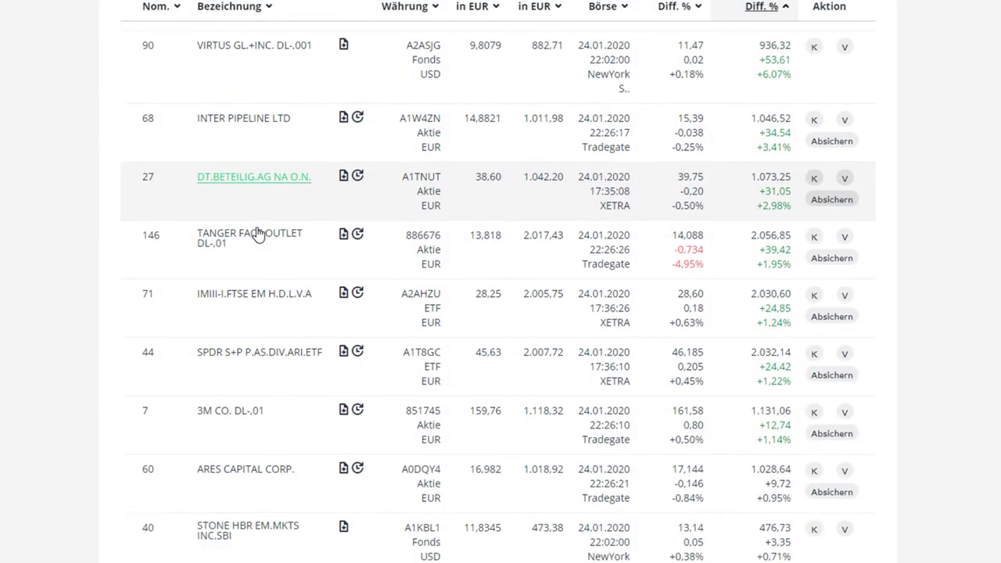
scroll(301, 313, down, 6)
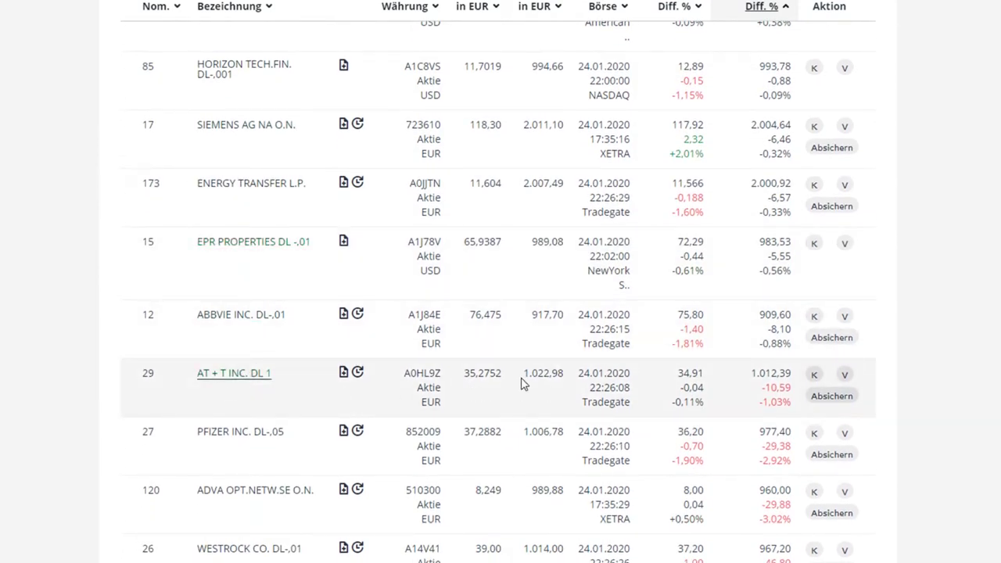
scroll(549, 373, up, 12)
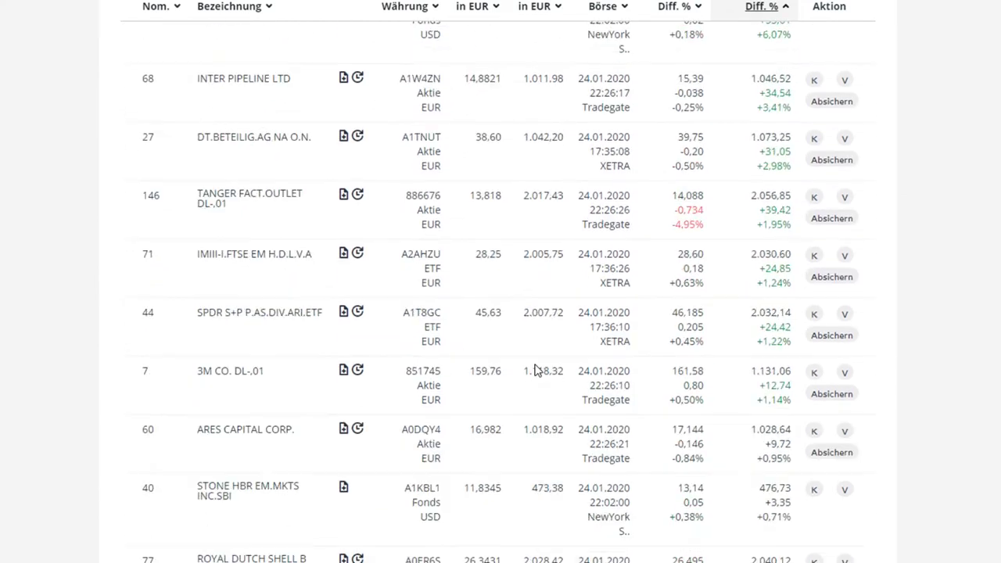
scroll(498, 273, down, 1)
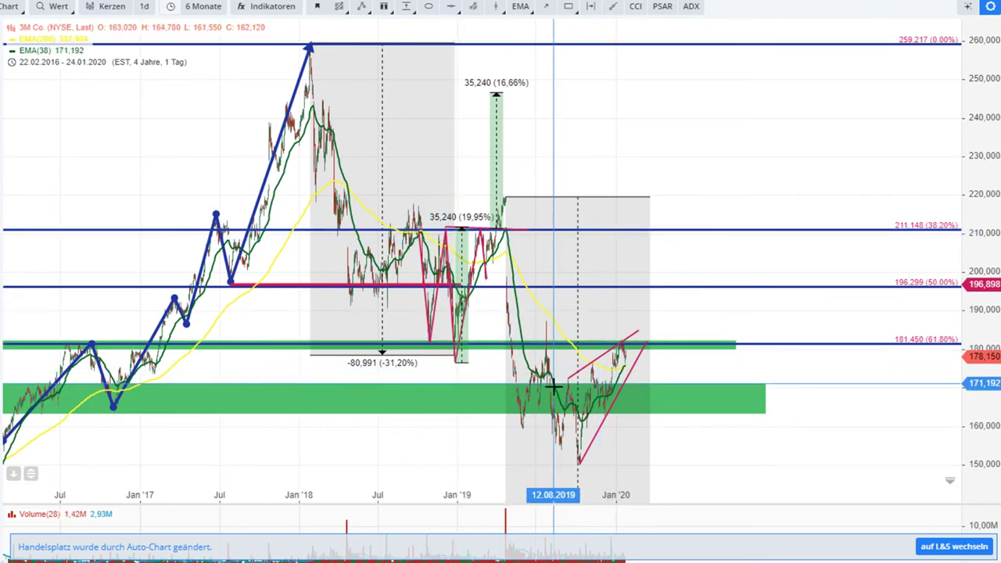
Step: Draw a red line on the 3M daily chart from the late-May 2019 low along the October low to about 146 in January 2020
scroll(553, 385, up, 2)
scroll(553, 385, up, 1)
drag(576, 407, 550, 252)
drag(973, 172, 973, 156)
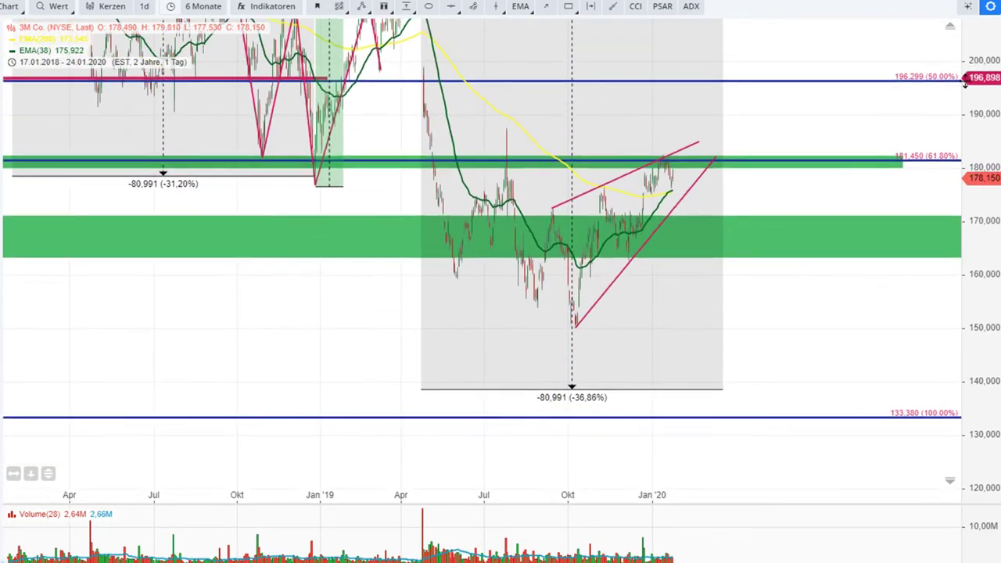
scroll(786, 268, up, 2)
drag(768, 332, 771, 305)
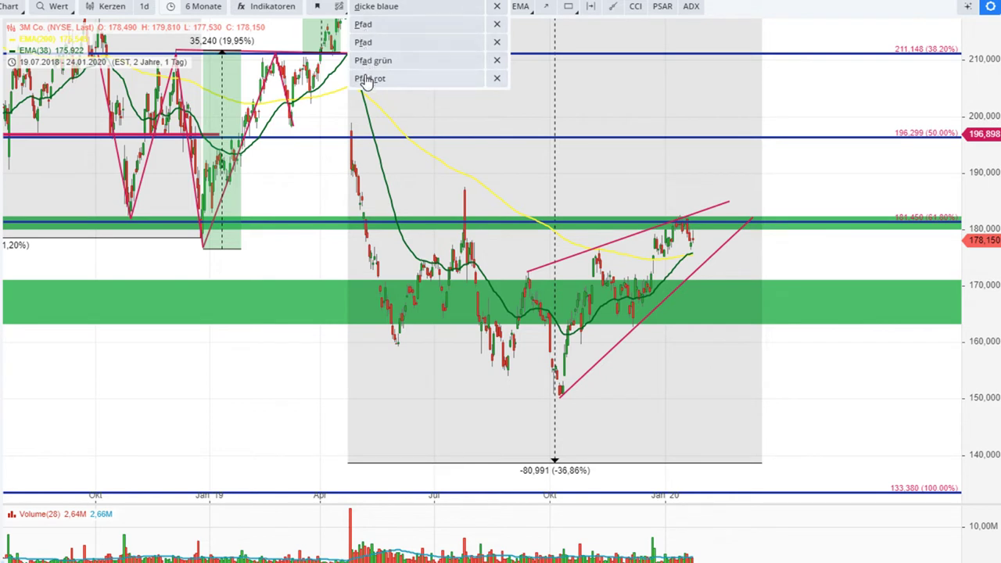
click(367, 79)
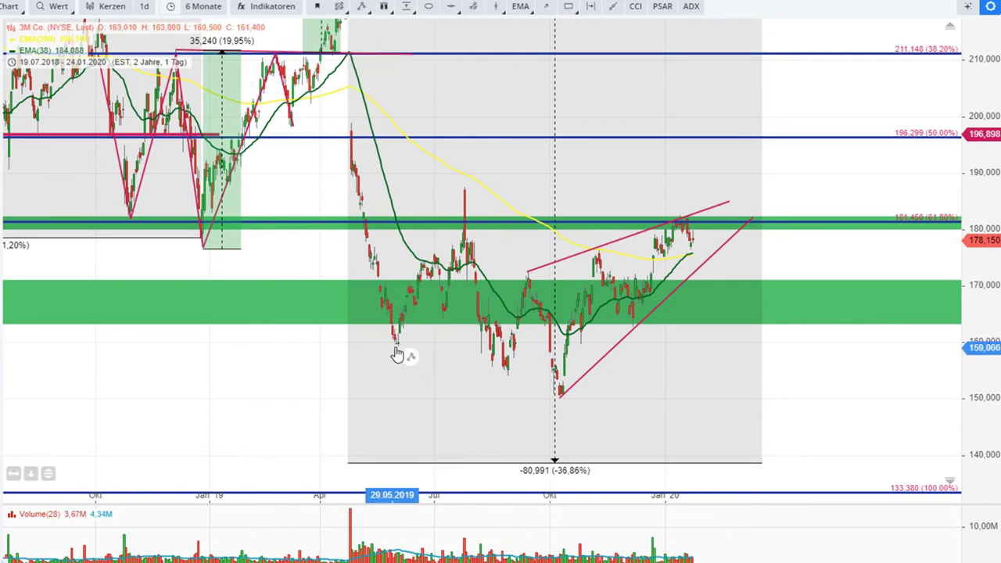
drag(414, 367, 679, 429)
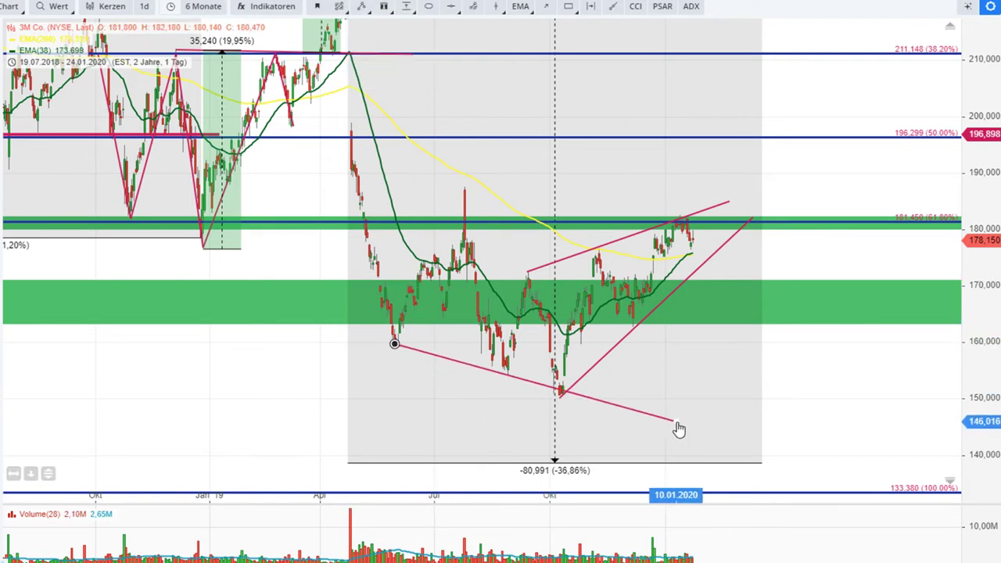
Step: Add a second red line from the July 2019 high past the September high down to about 145 in mid-December 2019
right_click(529, 380)
click(562, 423)
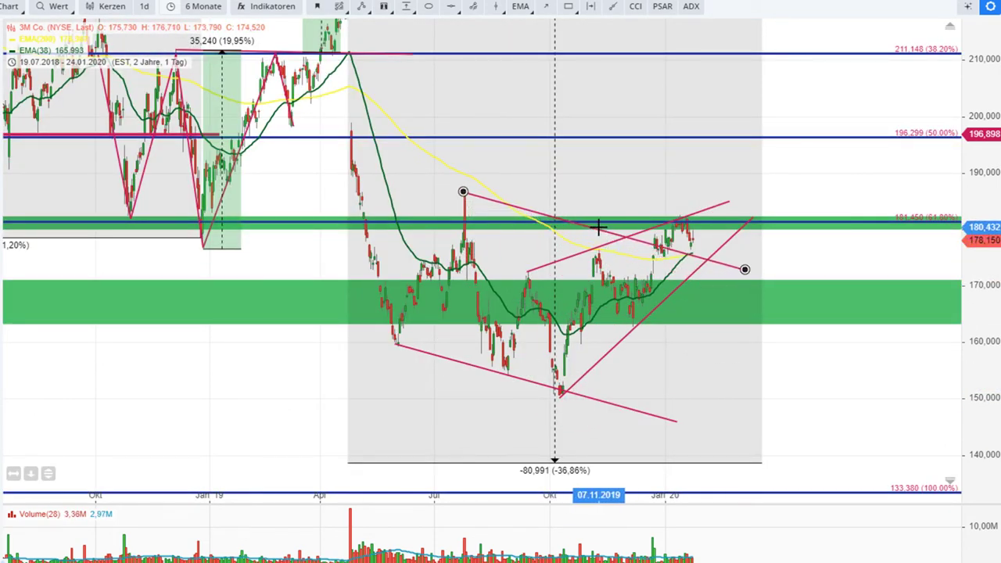
drag(745, 264, 652, 435)
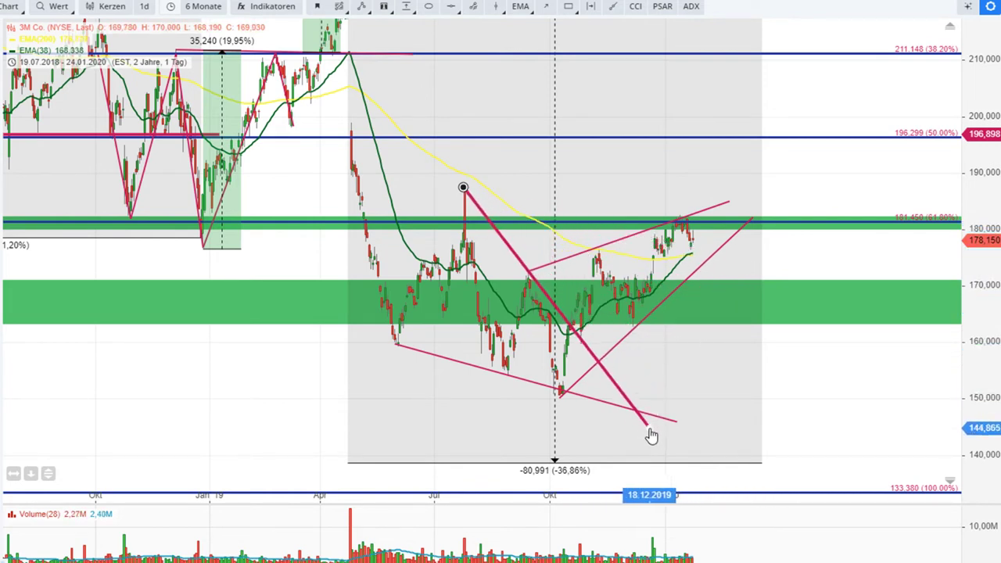
Step: Add a third red line from the late-May 2019 low through the September high to above the rising wedge's upper line
right_click(593, 404)
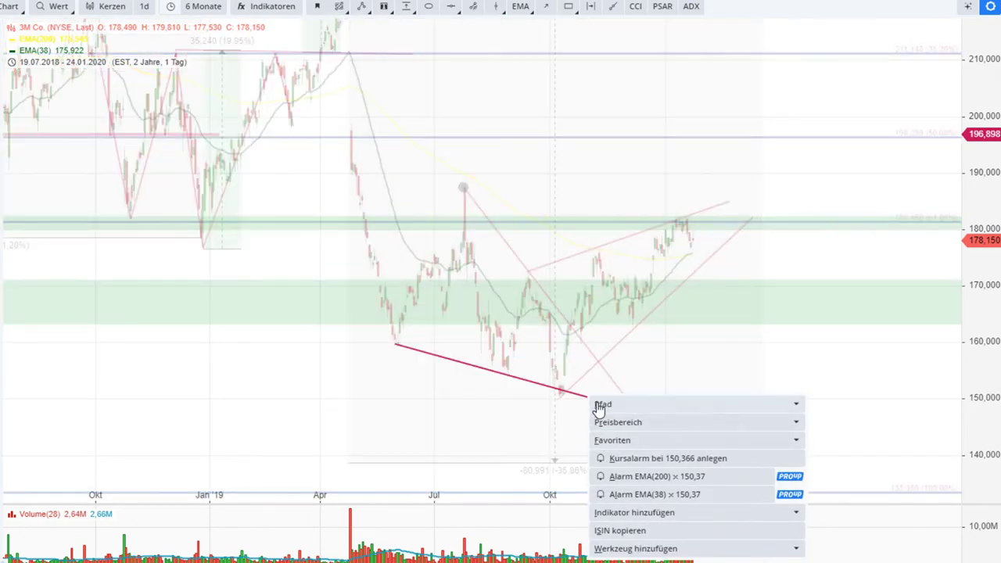
click(615, 440)
click(586, 396)
drag(677, 423, 706, 182)
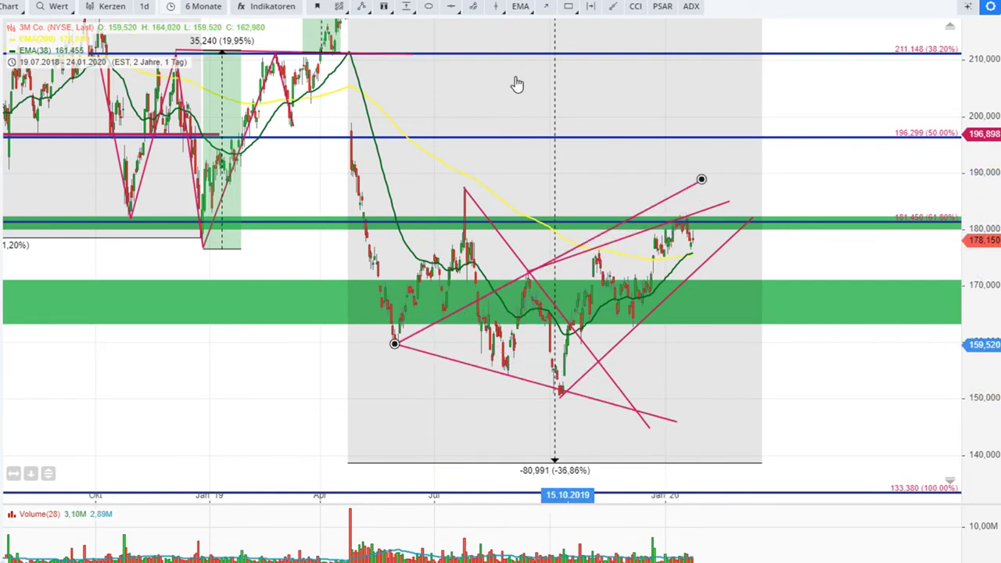
Step: Draw a thick blue arrow path through the May low, July high, August low, September high and October low of 2019
click(364, 8)
click(364, 11)
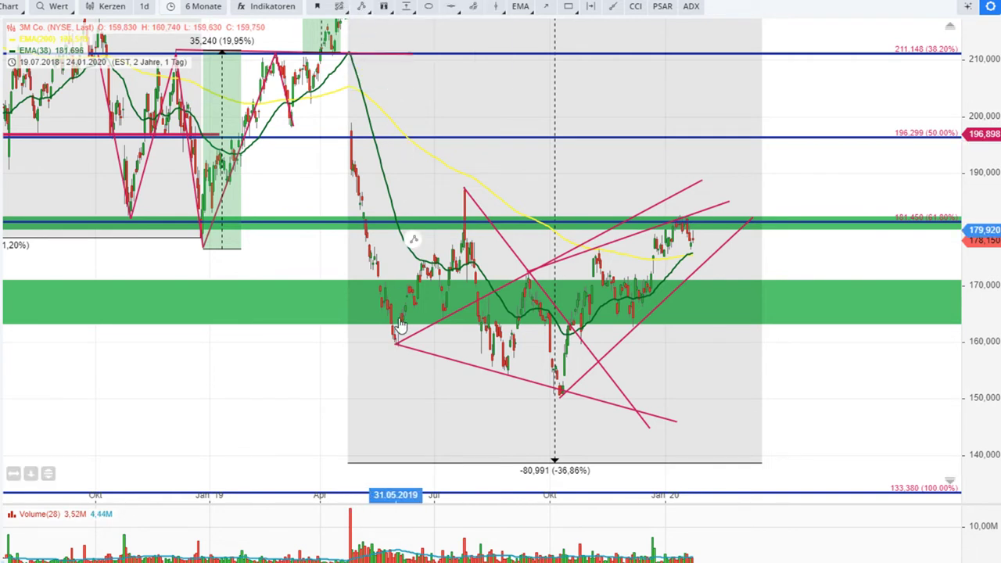
click(395, 346)
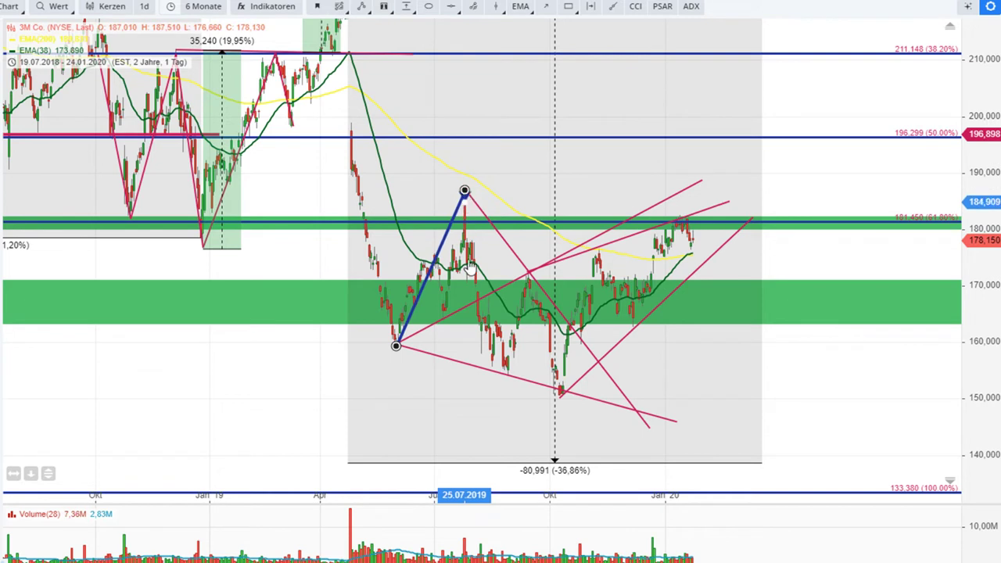
click(466, 228)
click(521, 322)
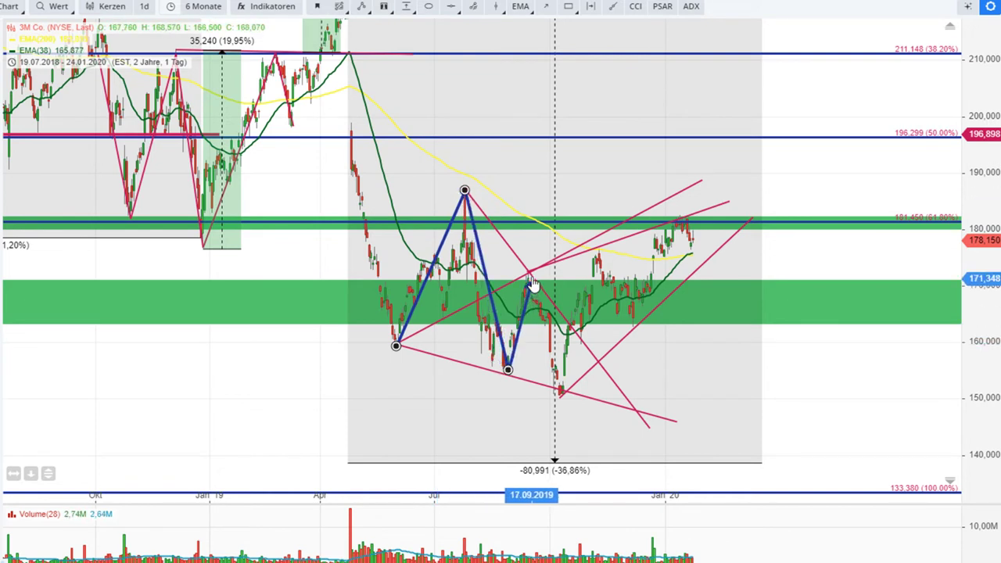
click(528, 278)
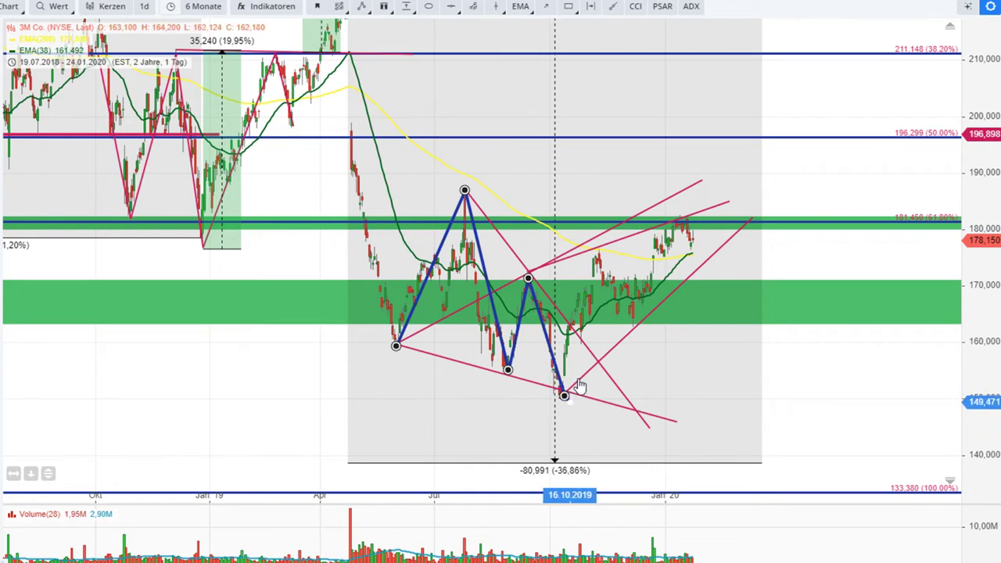
click(613, 234)
drag(596, 265, 571, 281)
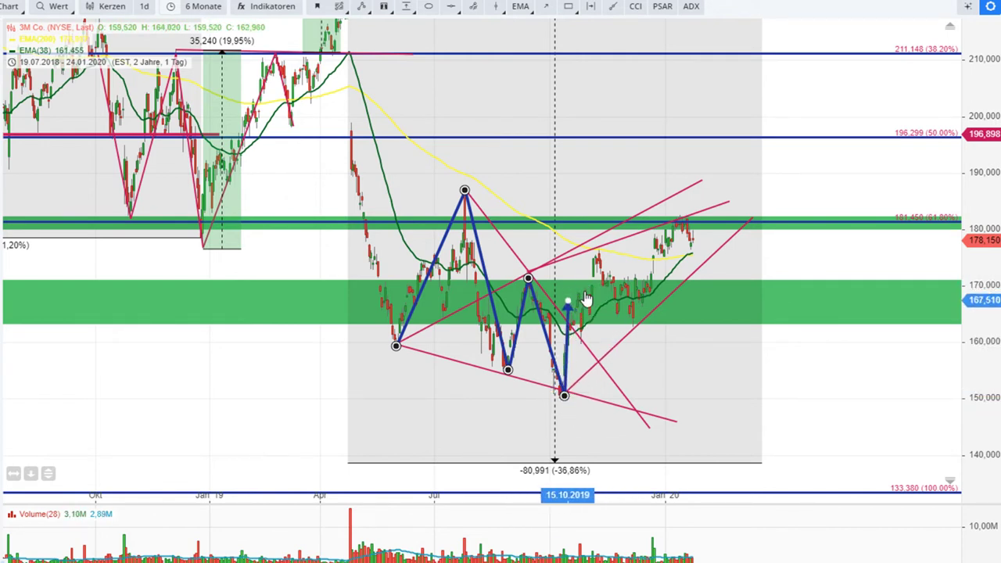
drag(604, 374, 516, 403)
right_click(566, 401)
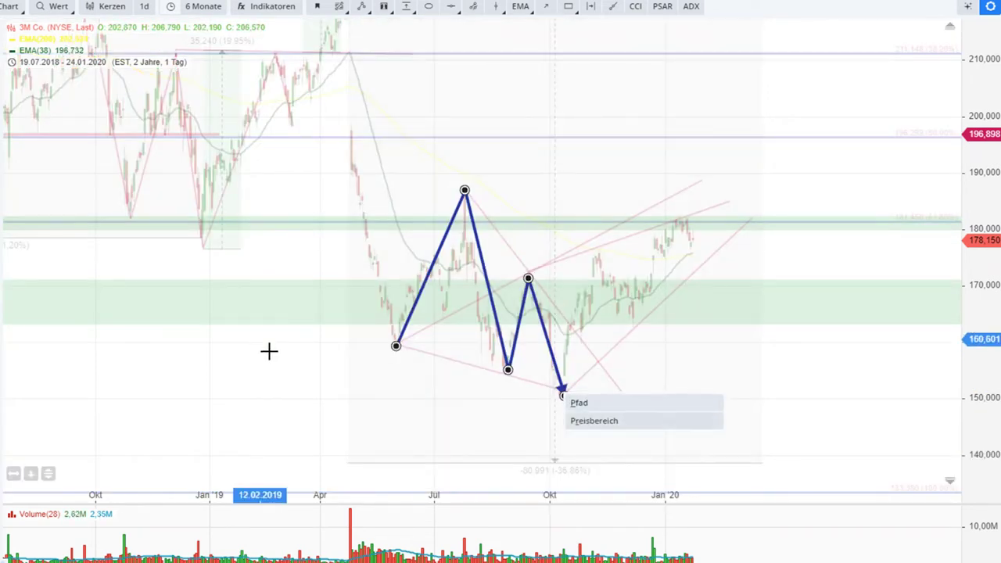
click(286, 381)
Step: Move the blue arrow path and the lower red line into the empty chart area below the late-2018 prices
scroll(288, 381, up, 1)
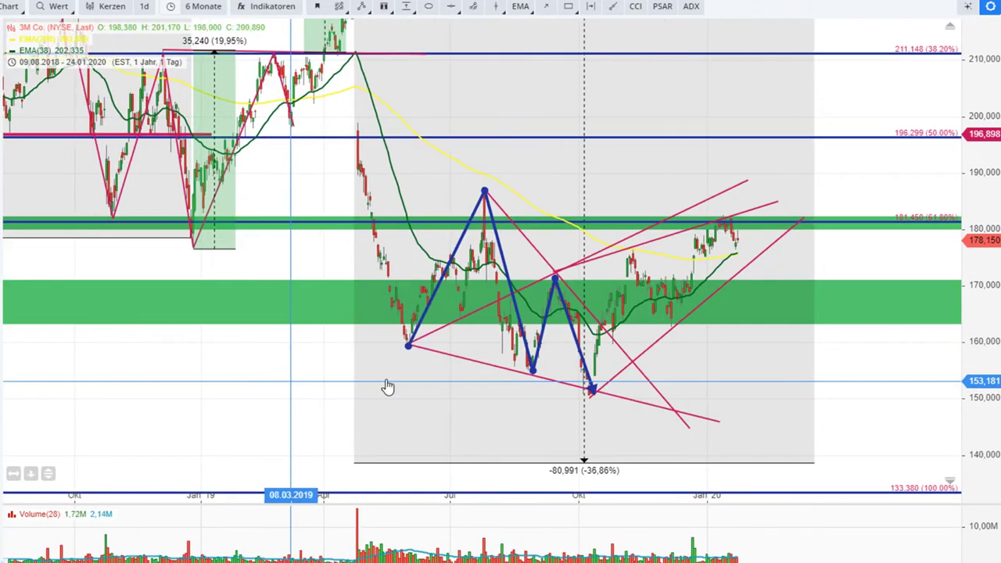
click(578, 345)
drag(578, 345, 279, 385)
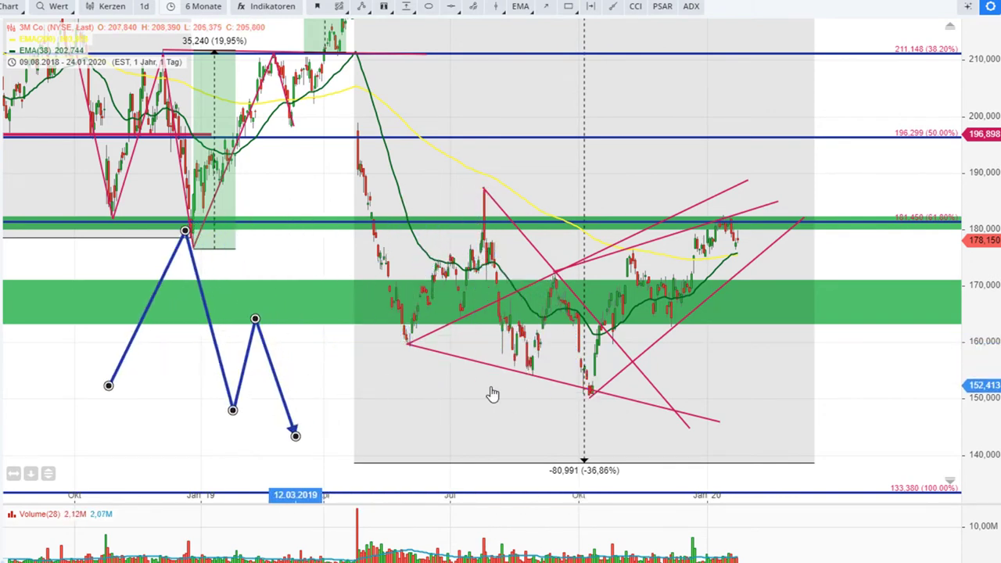
click(547, 381)
drag(547, 381, 508, 381)
drag(428, 380, 169, 391)
Step: Move the falling red line from the July 2019 high into the empty chart area below the early-2019 prices
click(537, 245)
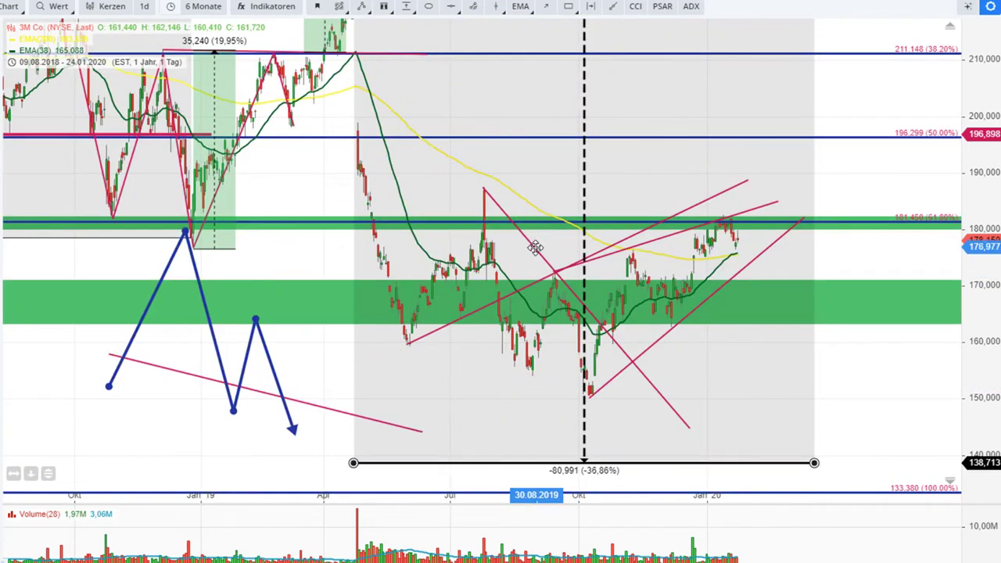
right_click(536, 250)
click(547, 258)
drag(554, 270, 289, 371)
Step: Move the rising red line from the May 2019 low into the same area as the blue arrow path
right_click(448, 330)
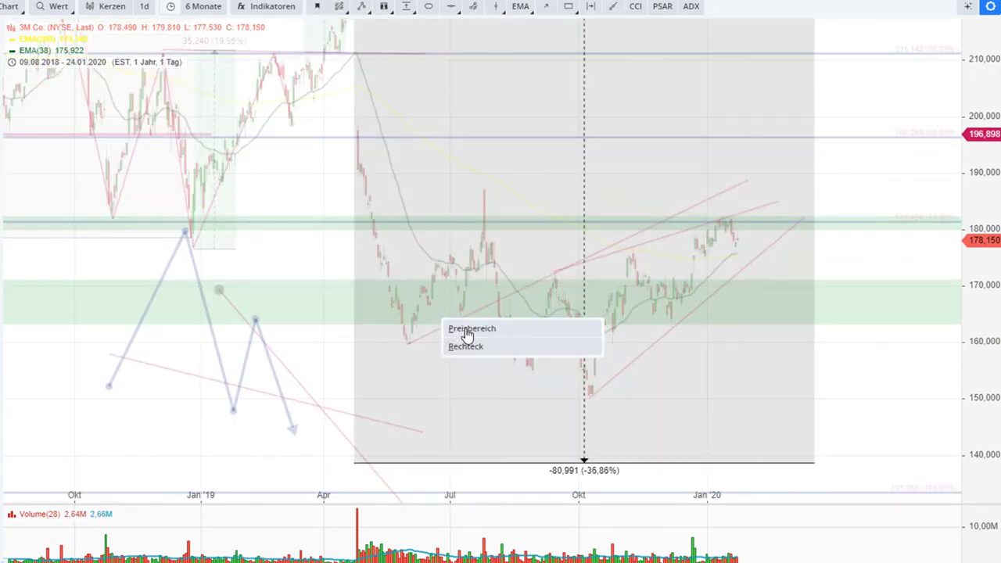
click(464, 347)
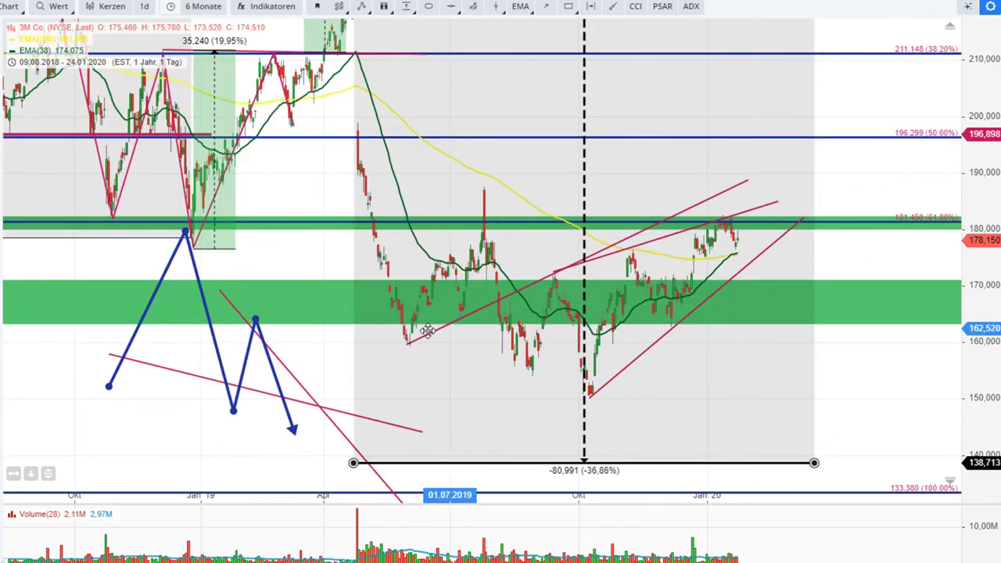
right_click(428, 332)
click(434, 343)
drag(442, 333, 22, 310)
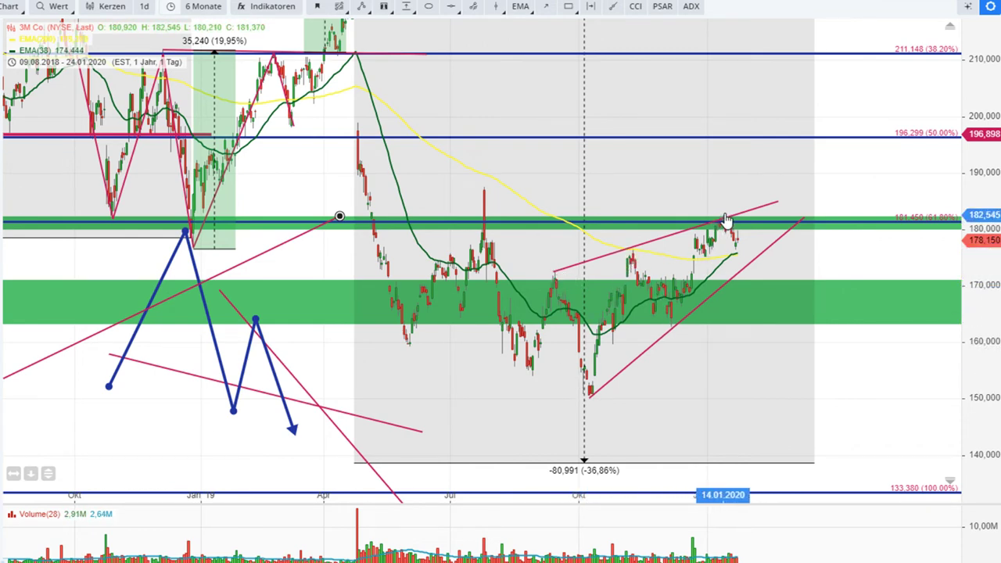
Step: Duplicate the wedge's upper red line and lower the copy's end to about 146.5 in mid-April 2020, keeping its start near the September high
scroll(720, 225, down, 5)
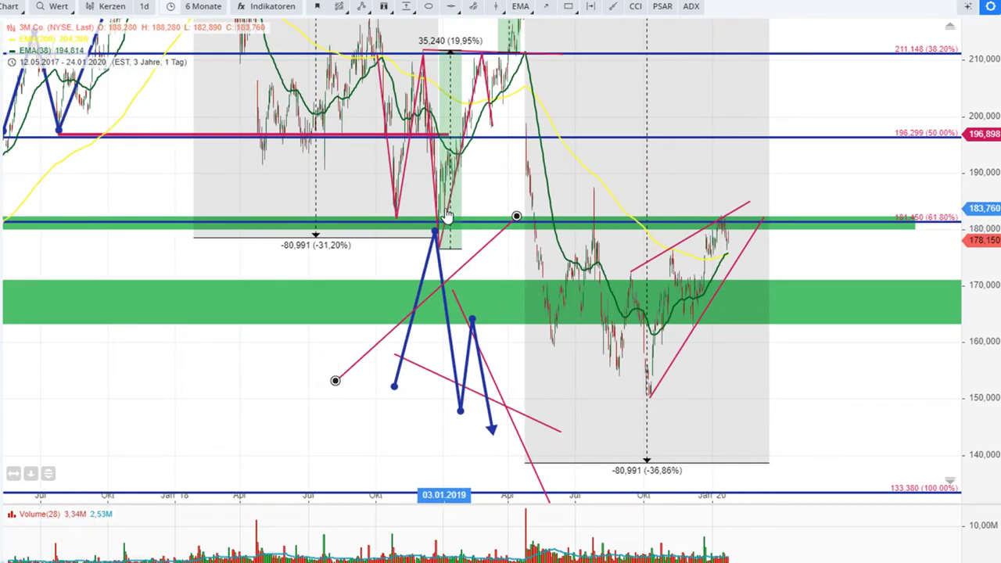
scroll(742, 251, up, 3)
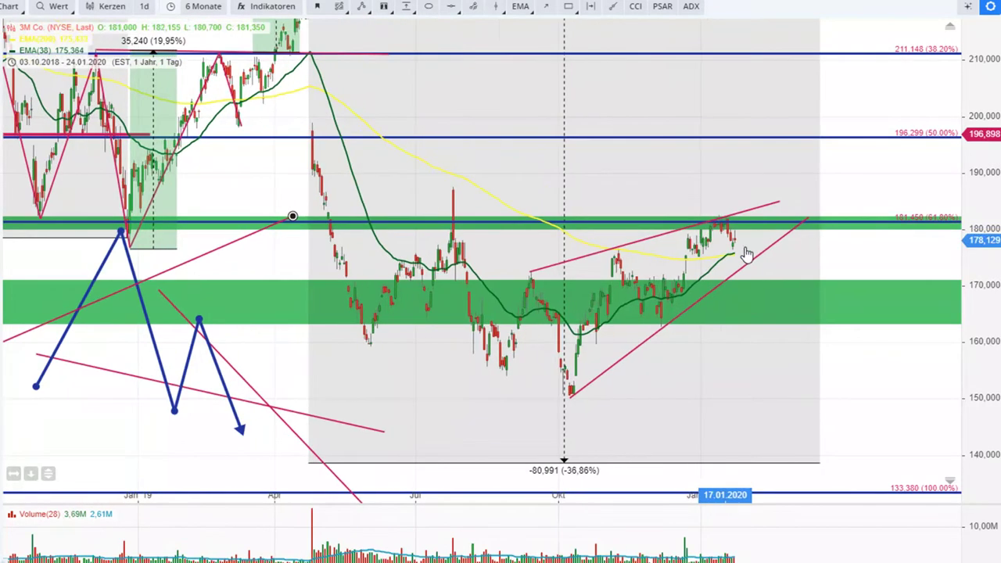
right_click(656, 244)
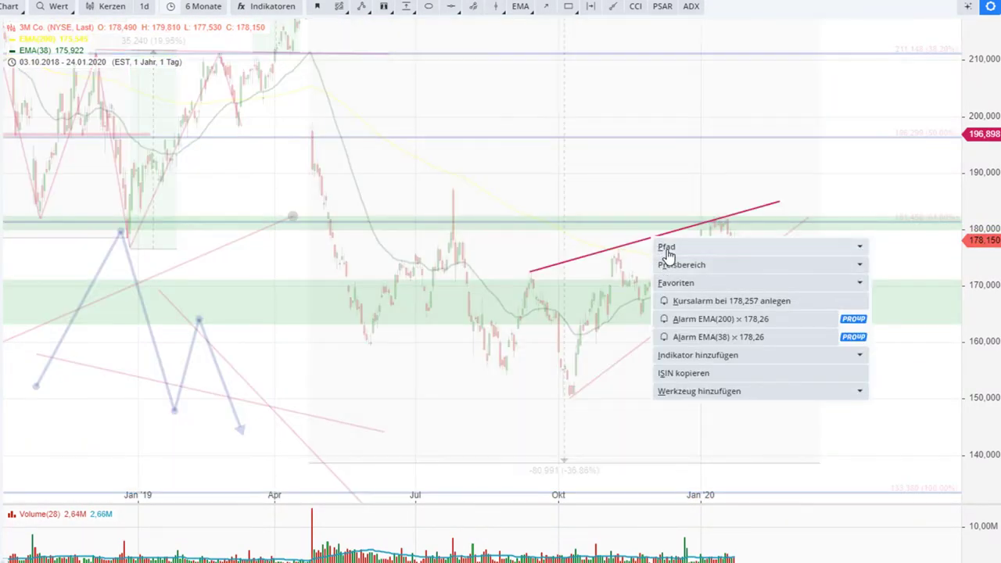
click(669, 249)
click(670, 283)
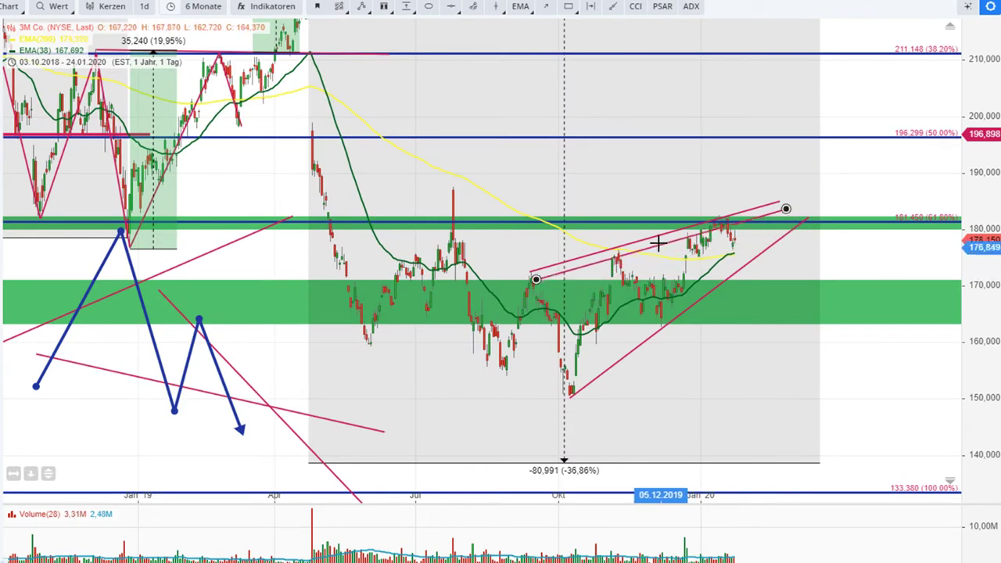
drag(784, 199, 857, 418)
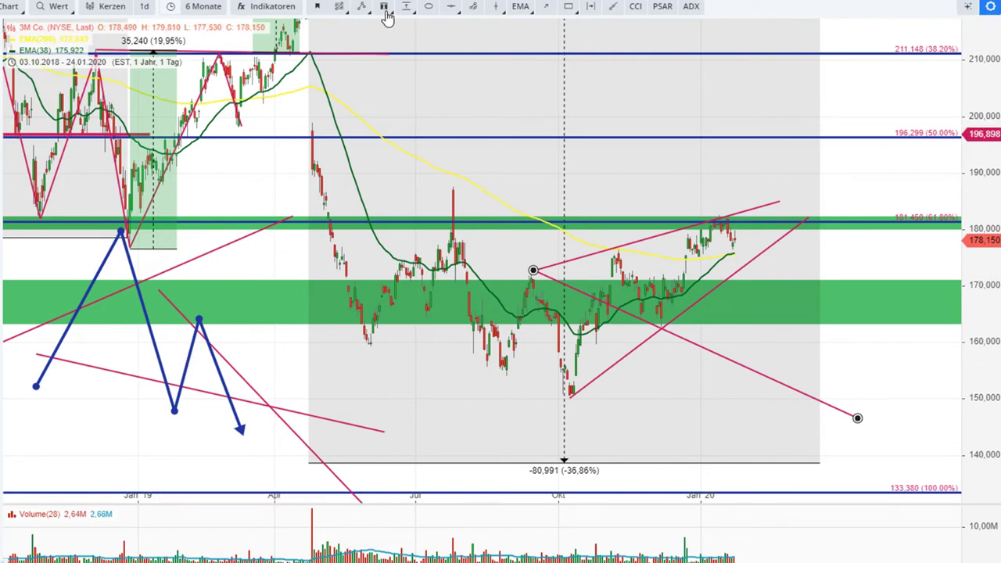
Step: Draw a blue arrow path from the January 2020 high to the wedge's lower line, up to about 179 and down to about 152
click(363, 9)
key(Escape)
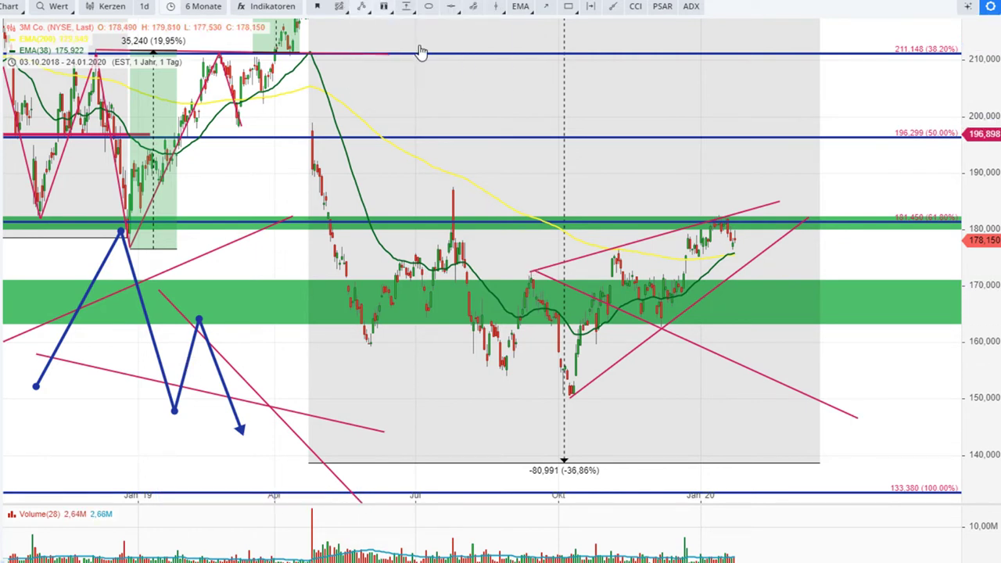
click(721, 220)
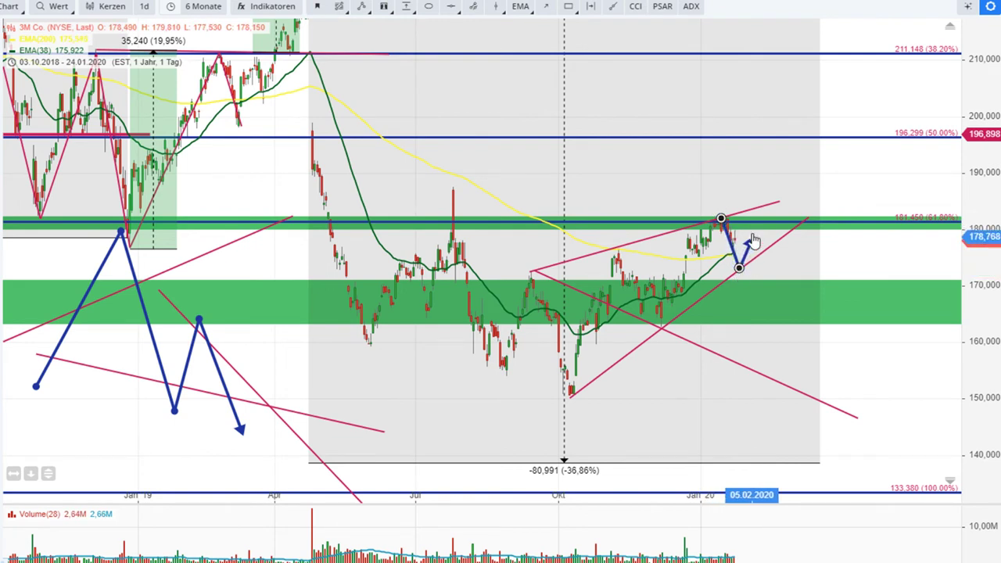
click(752, 234)
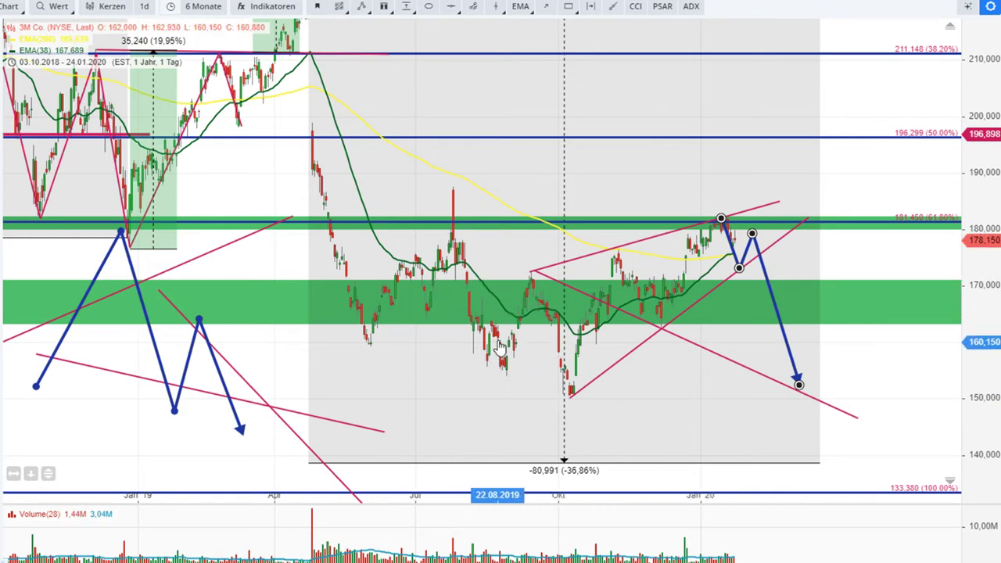
Step: Realign the descending red line from about 180 in July 2019 to about 173 in late February 2020, and park it below the prices
right_click(557, 281)
click(572, 291)
drag(571, 290, 533, 237)
drag(451, 191, 450, 229)
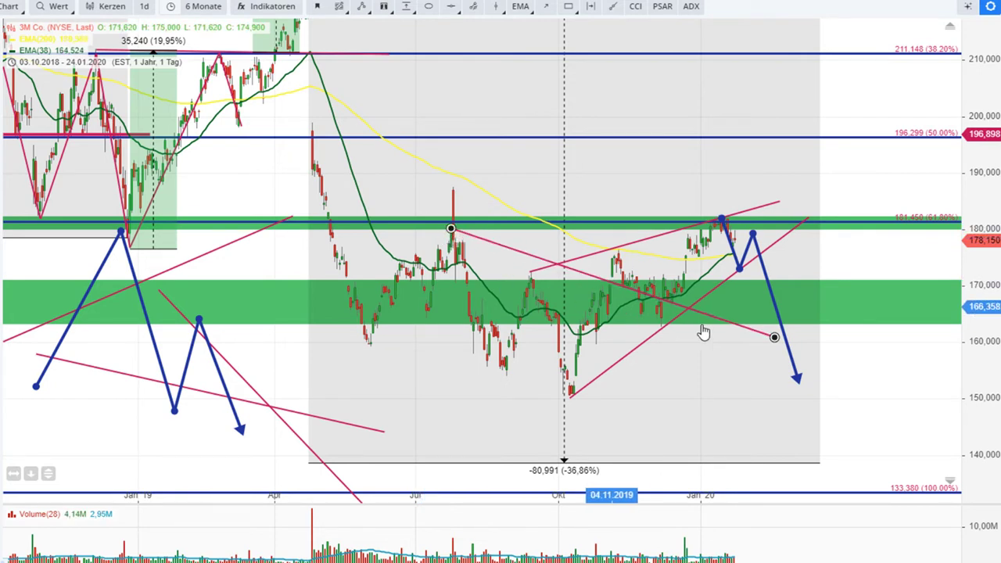
drag(775, 341, 788, 278)
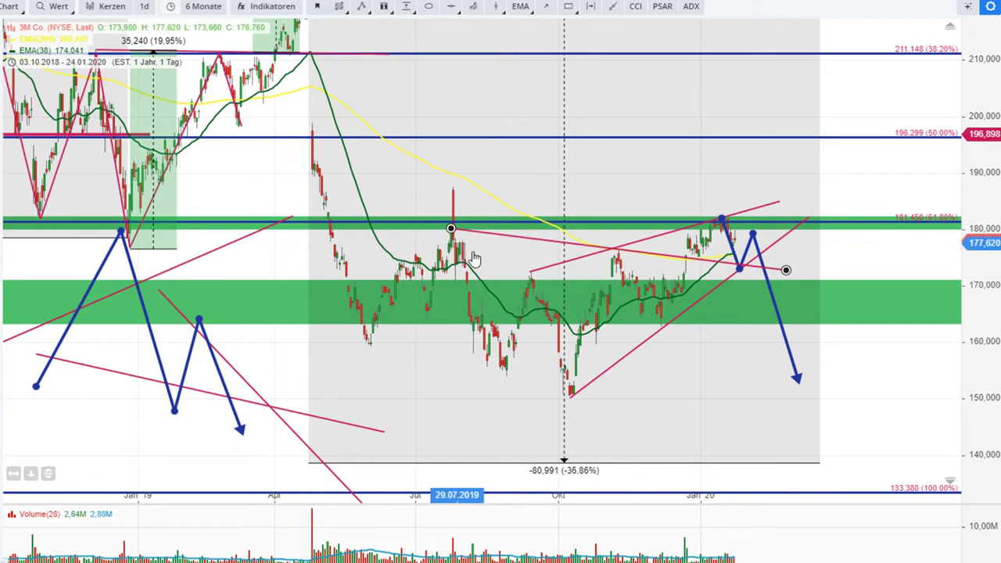
drag(457, 237, 435, 509)
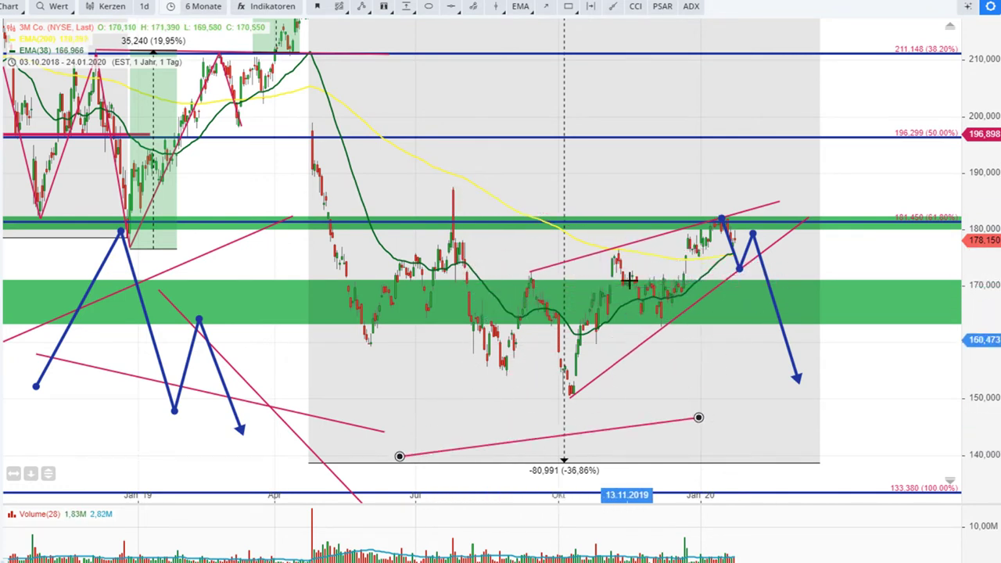
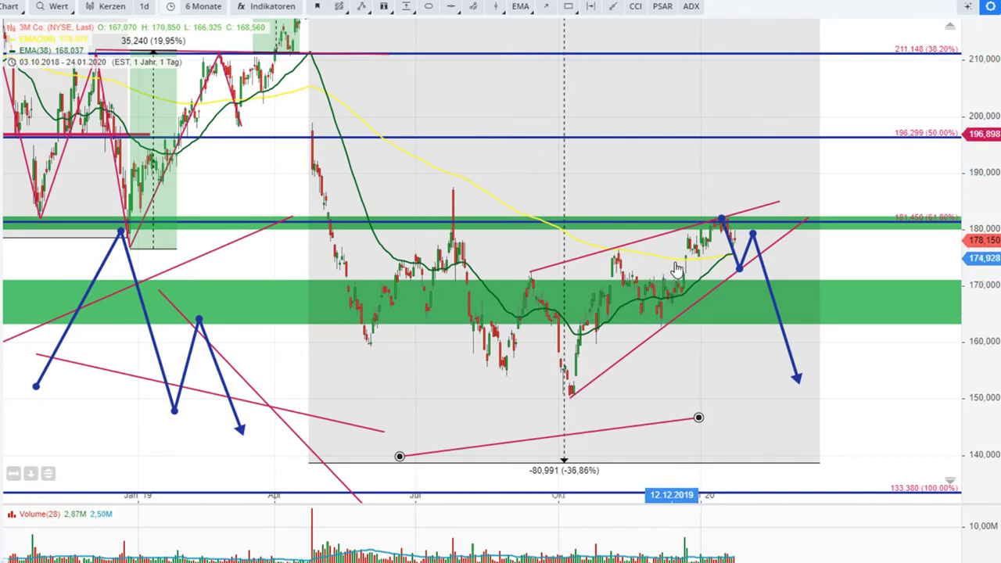
Step: Add a green price range projecting about 23.9 points (13.07%) upward from the wedge's upper line at about 183
click(484, 445)
click(406, 8)
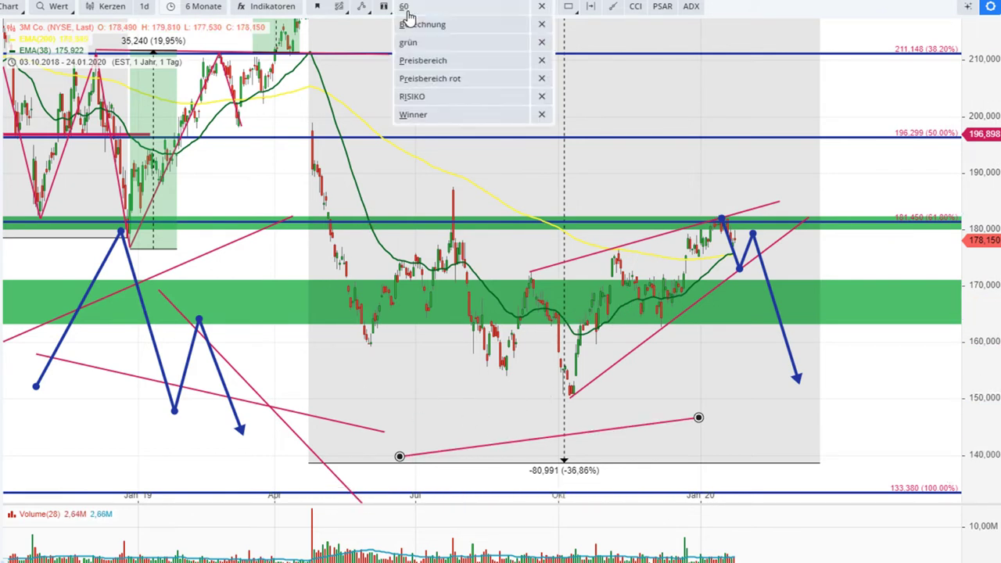
click(413, 62)
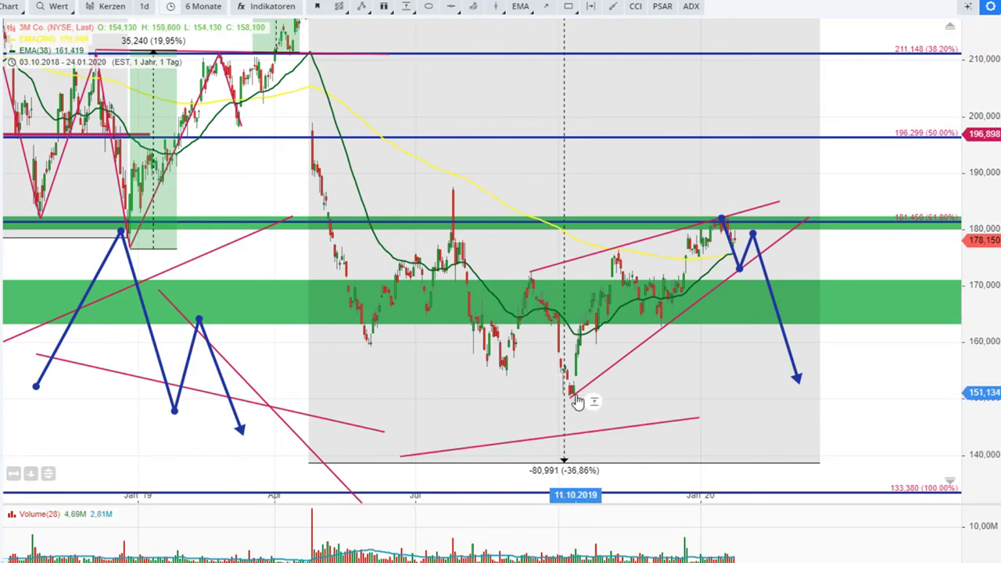
mouse_move(572, 397)
mouse_down()
mouse_move(603, 299)
mouse_move(603, 264)
mouse_move(609, 270)
mouse_move(716, 166)
mouse_move(752, 161)
mouse_up()
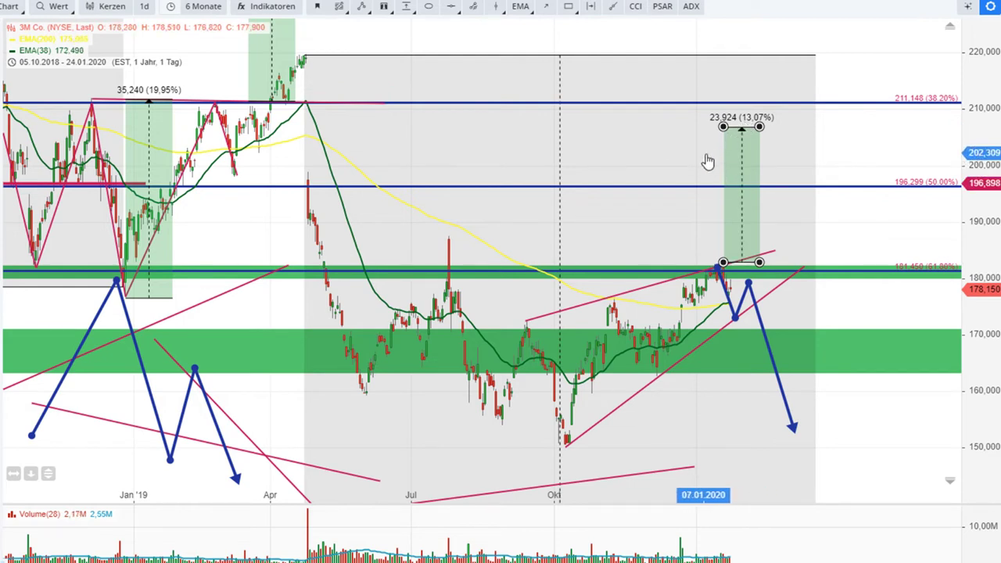
click(740, 158)
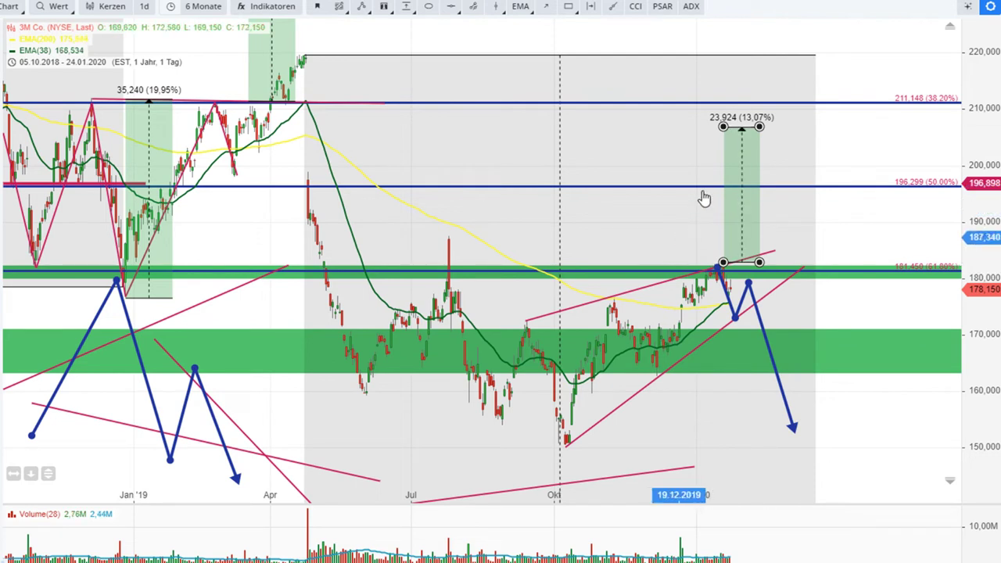
click(716, 128)
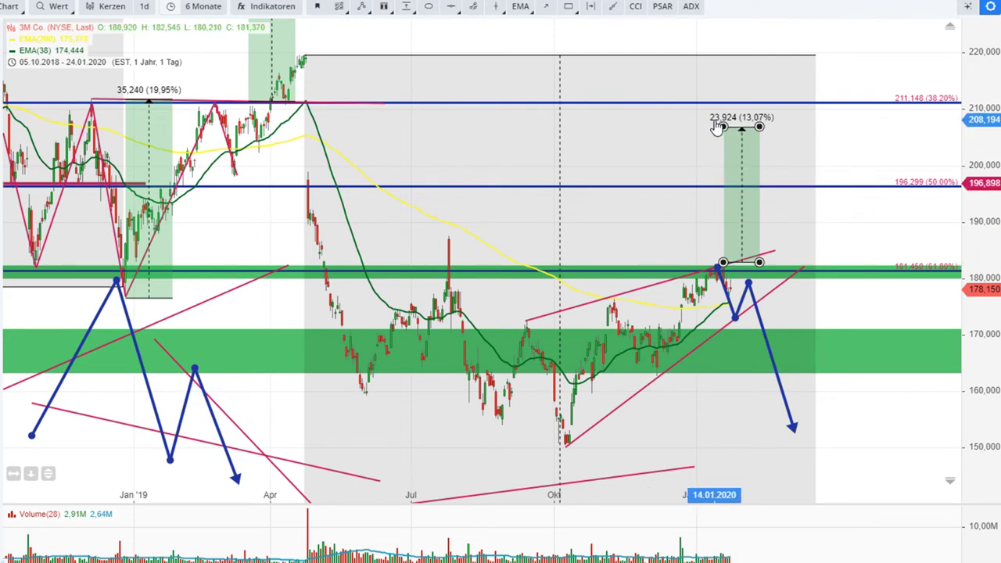
click(718, 129)
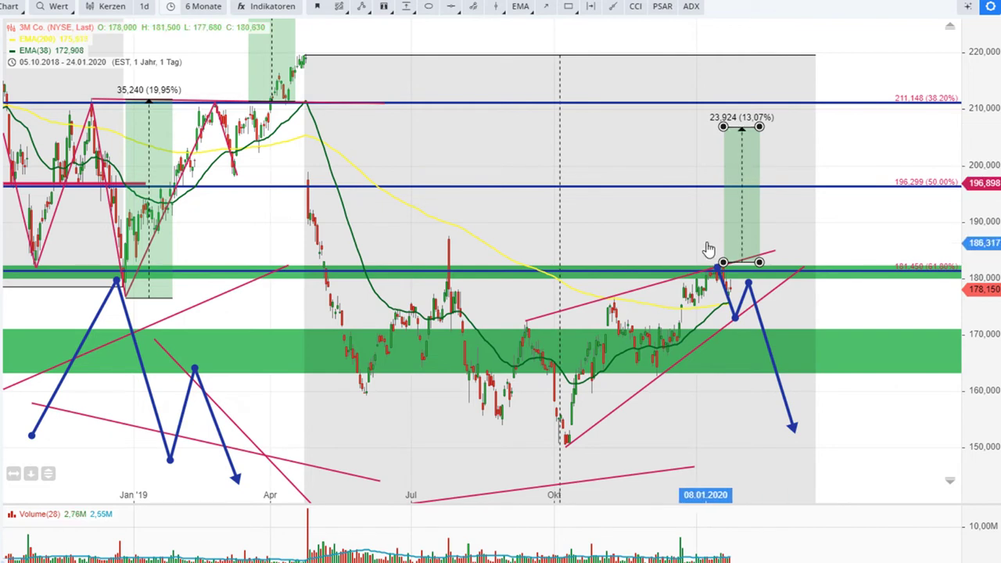
click(716, 278)
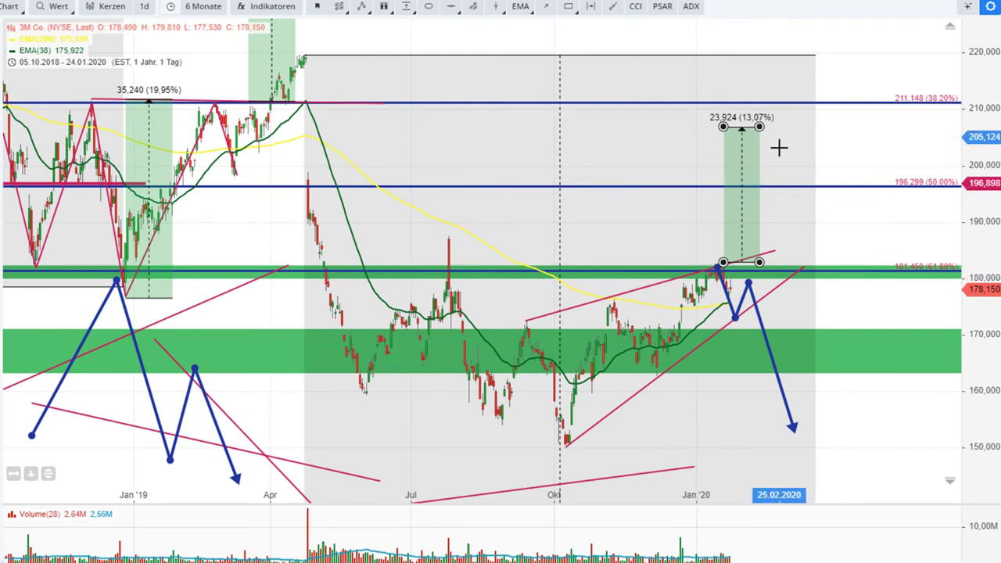
click(739, 184)
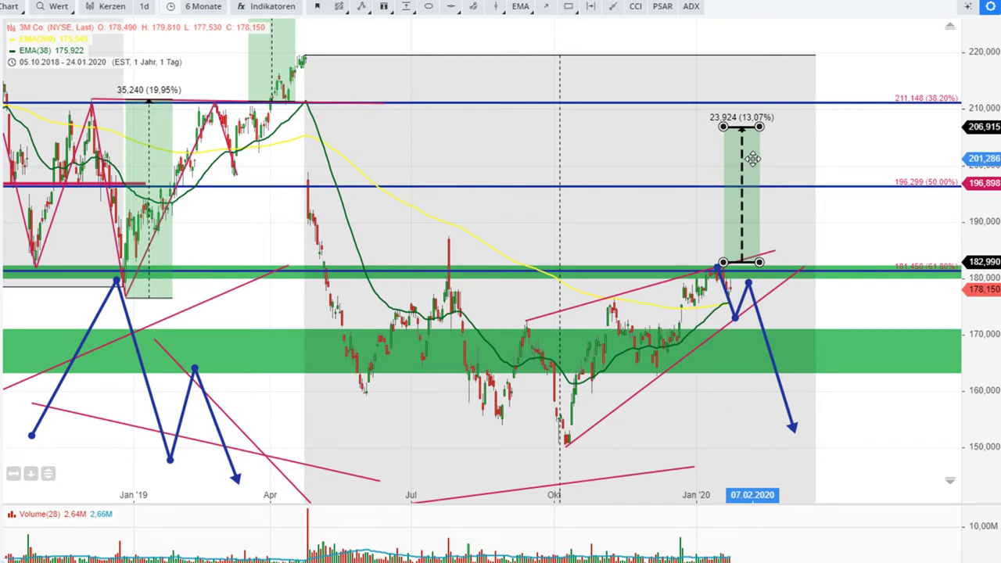
click(711, 243)
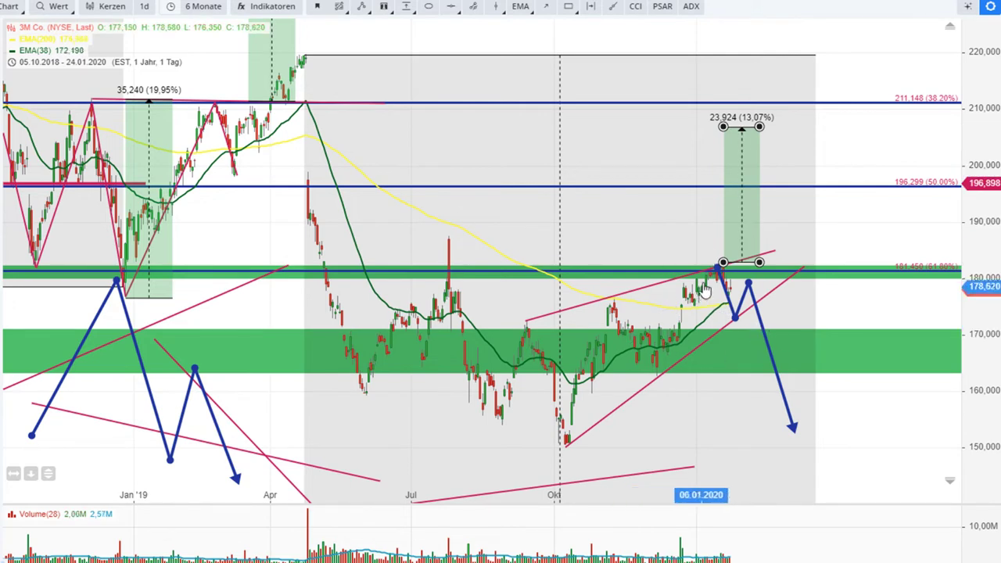
Step: Shift the blue arrow path at the wedge slightly lower, with its tip at about 152 in early March 2020
right_click(740, 311)
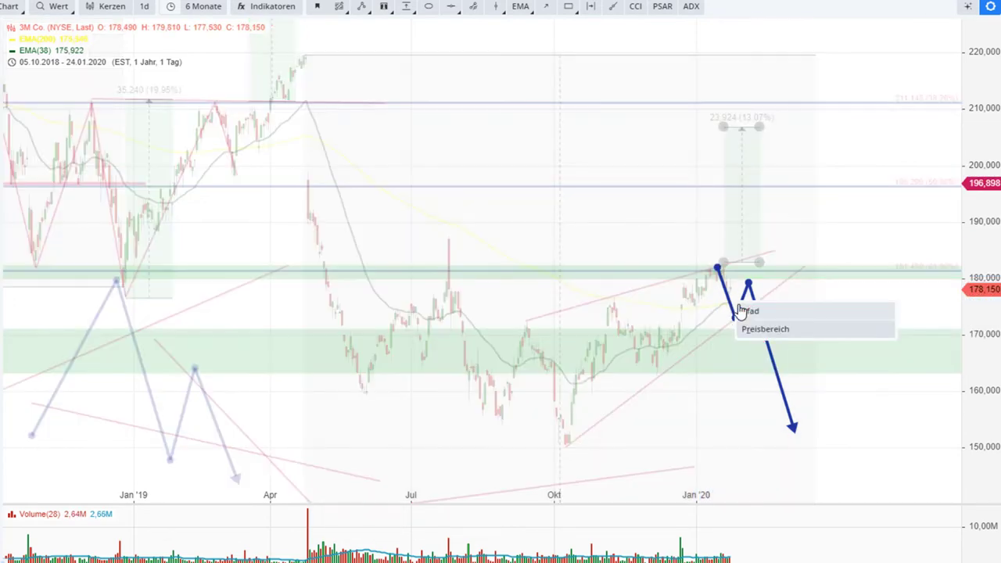
click(741, 309)
drag(739, 307, 739, 310)
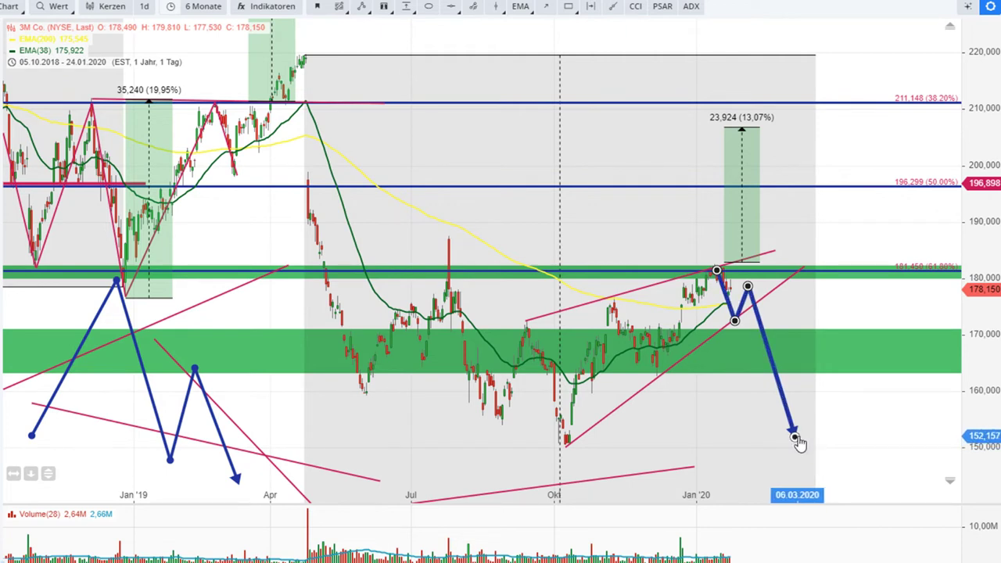
click(792, 438)
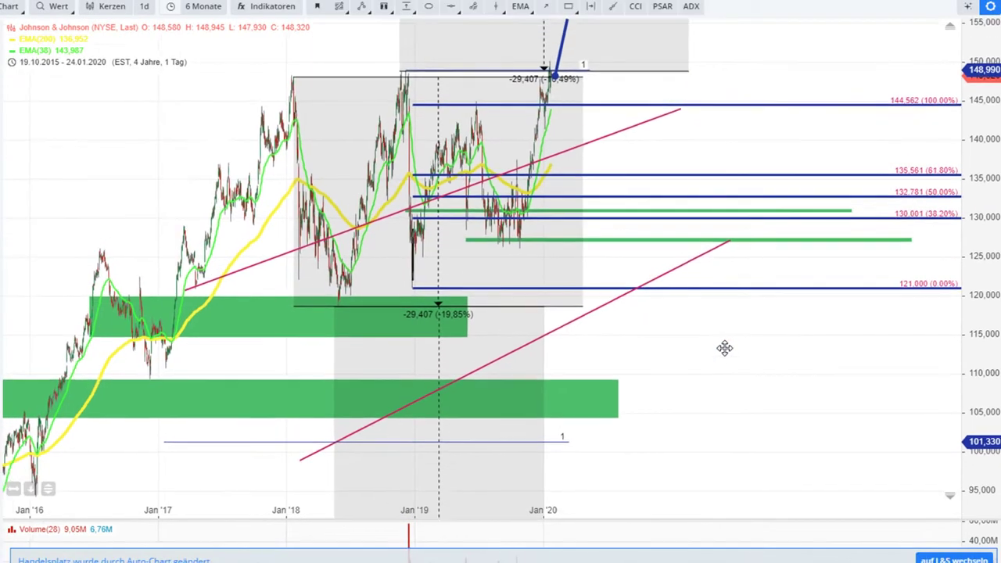
Step: Examine the Johnson & Johnson chart from 2016 to 2020, comparing the 2018 highs, the current price and the 159.123 target
scroll(723, 346, down, 5)
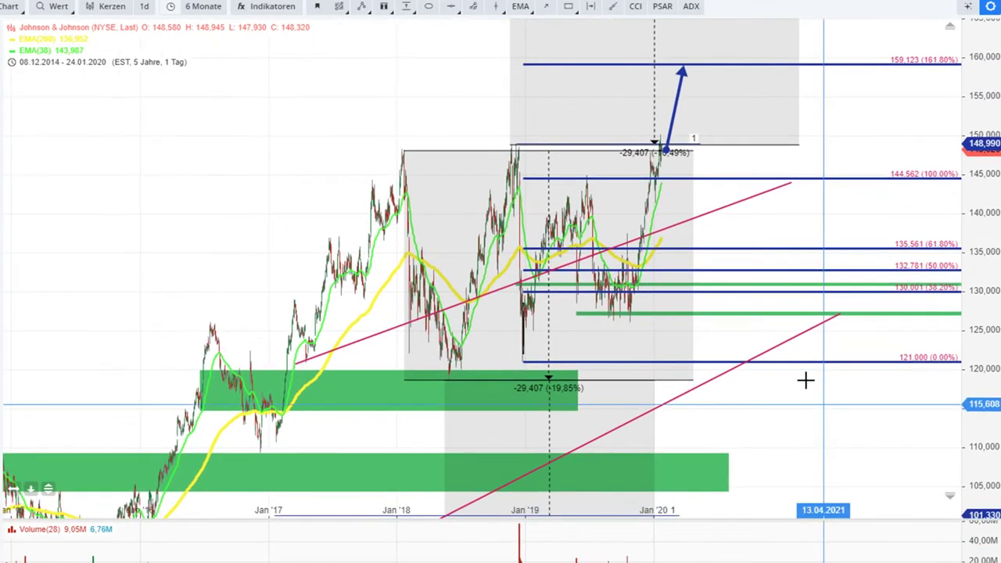
scroll(806, 381, up, 3)
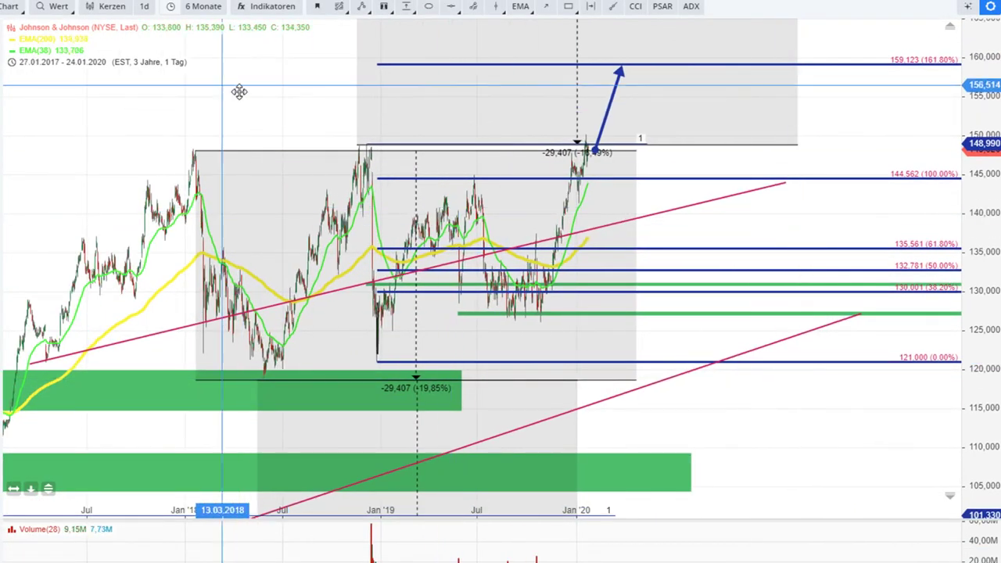
scroll(229, 88, down, 2)
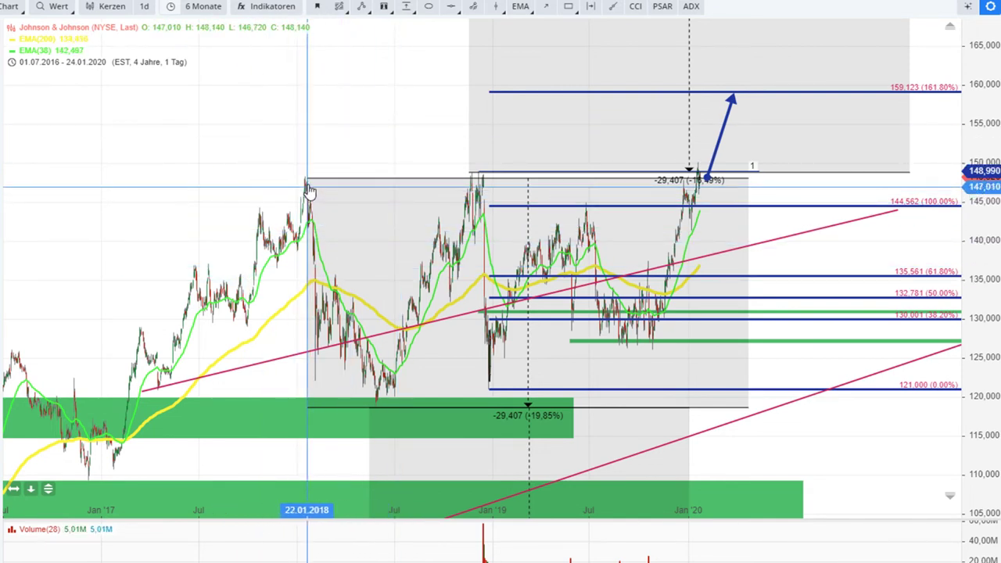
scroll(329, 283, down, 1)
scroll(328, 283, down, 4)
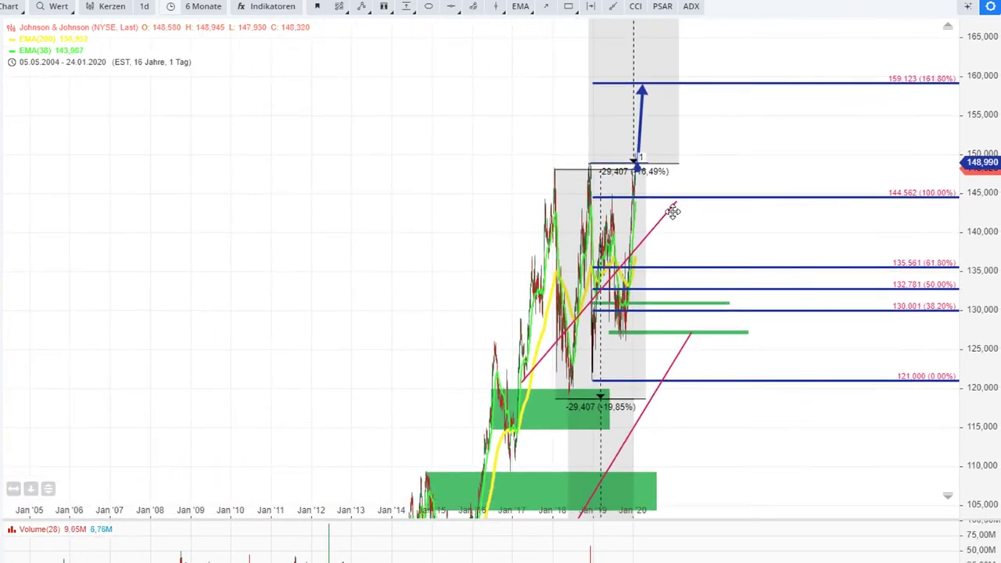
scroll(434, 256, up, 5)
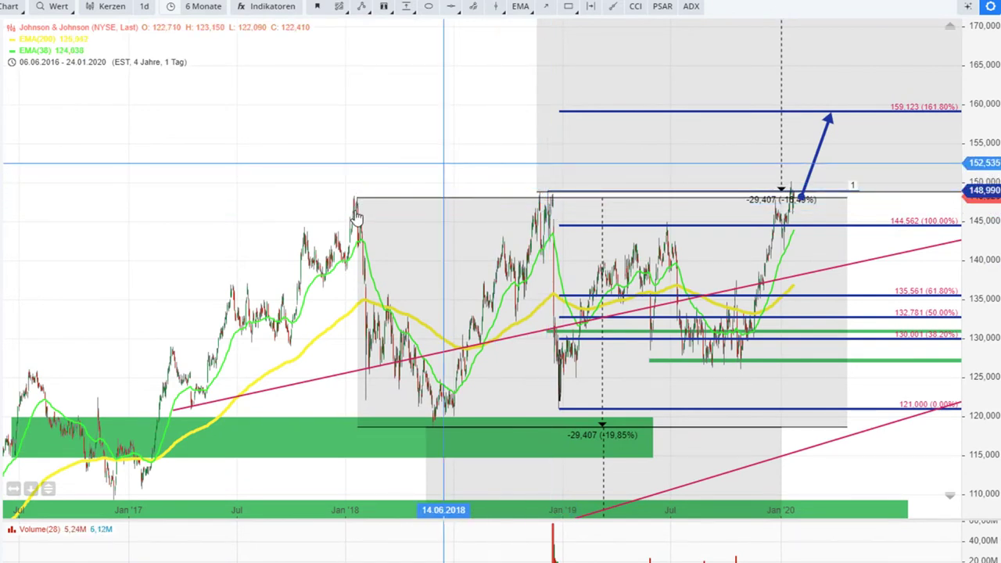
scroll(544, 202, right, 3)
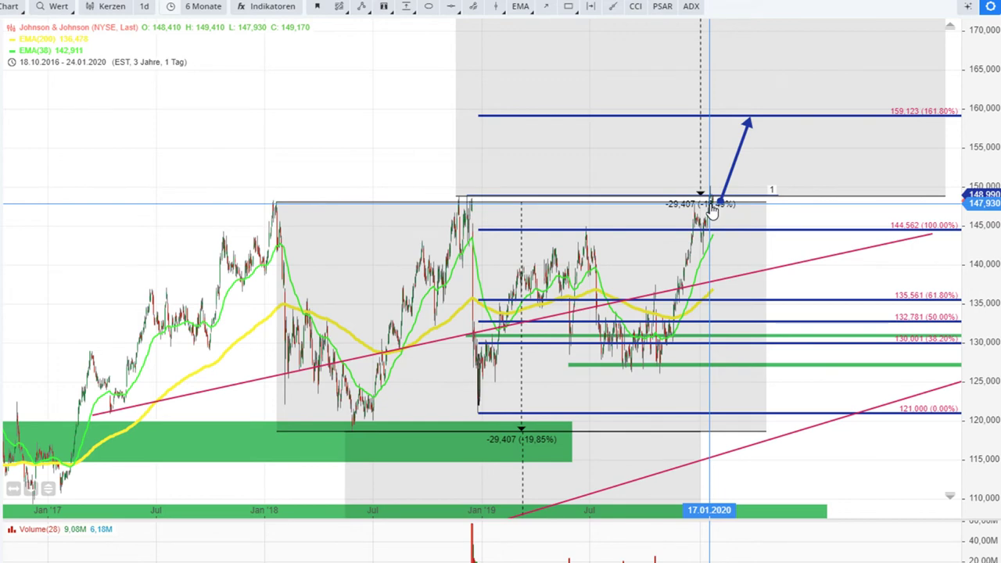
scroll(712, 212, up, 3)
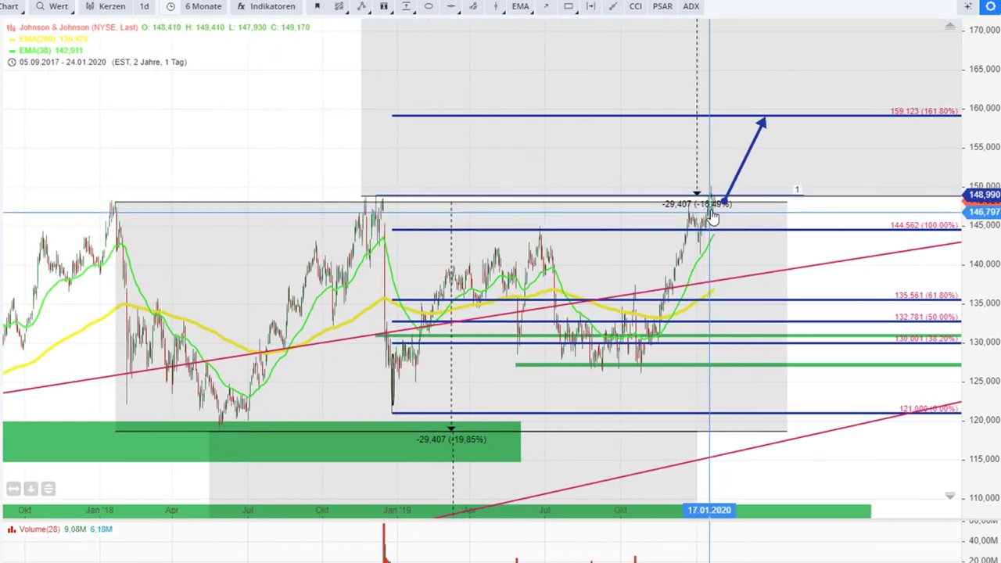
Step: Examine the Johnson & Johnson daily chart from 2017 to January 2020 around the 148.990 line and the blue arrow towards 159.123
scroll(715, 213, down, 2)
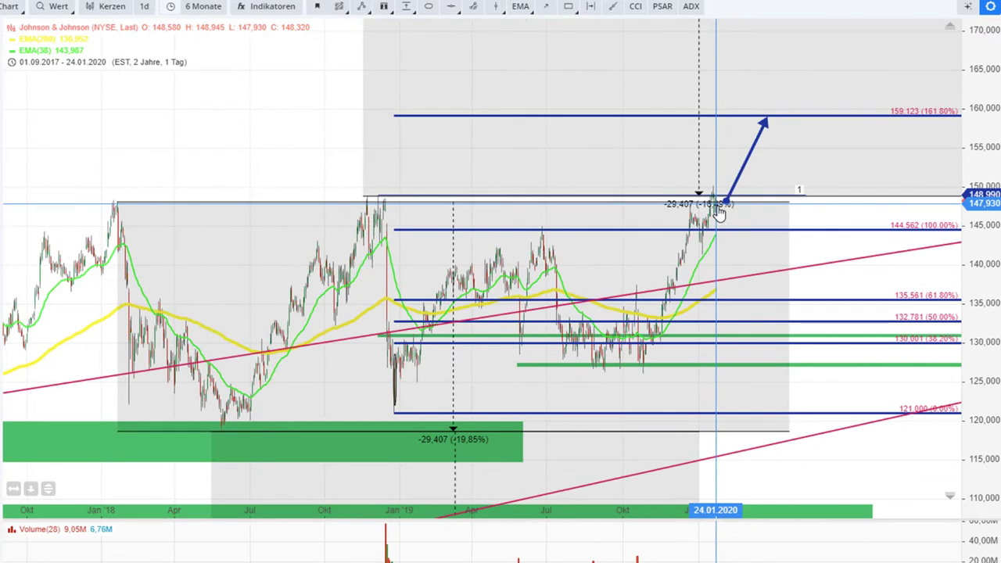
scroll(718, 211, down, 2)
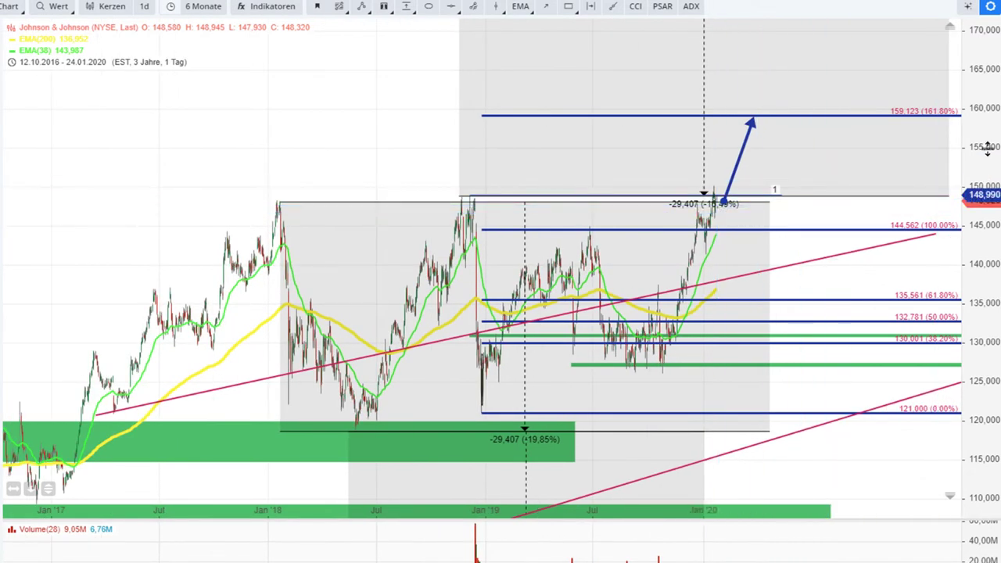
drag(984, 152, 983, 156)
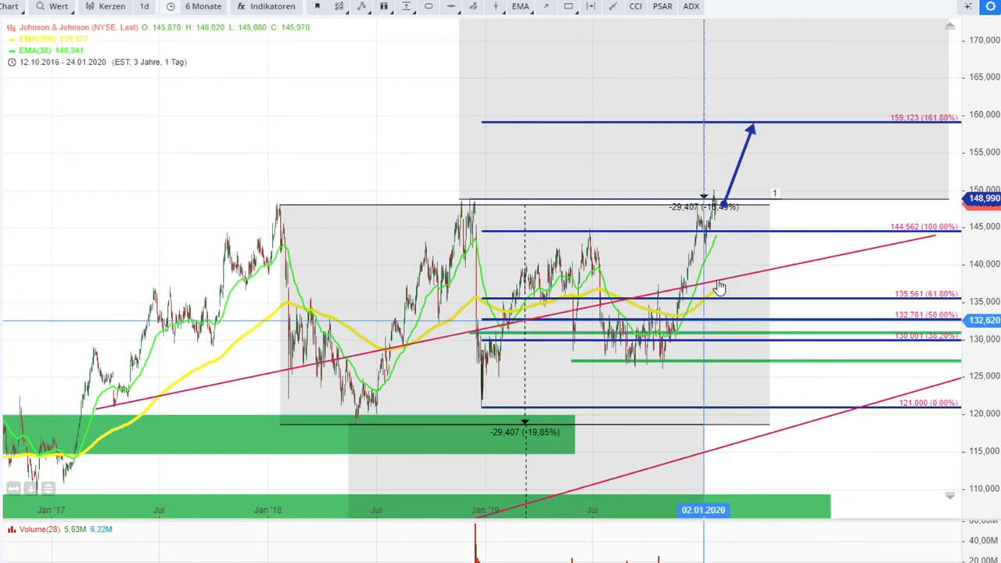
scroll(739, 202, up, 3)
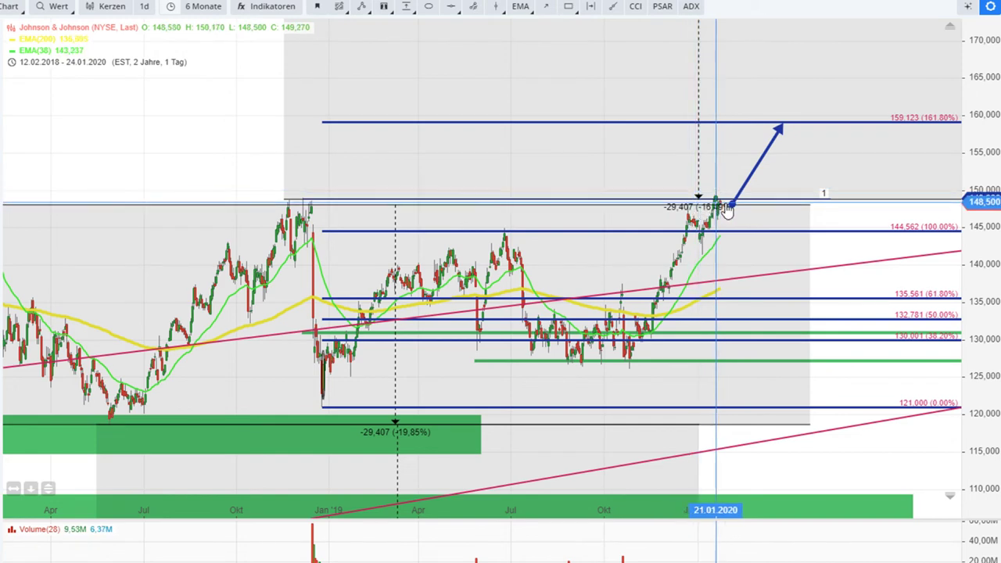
scroll(380, 111, down, 5)
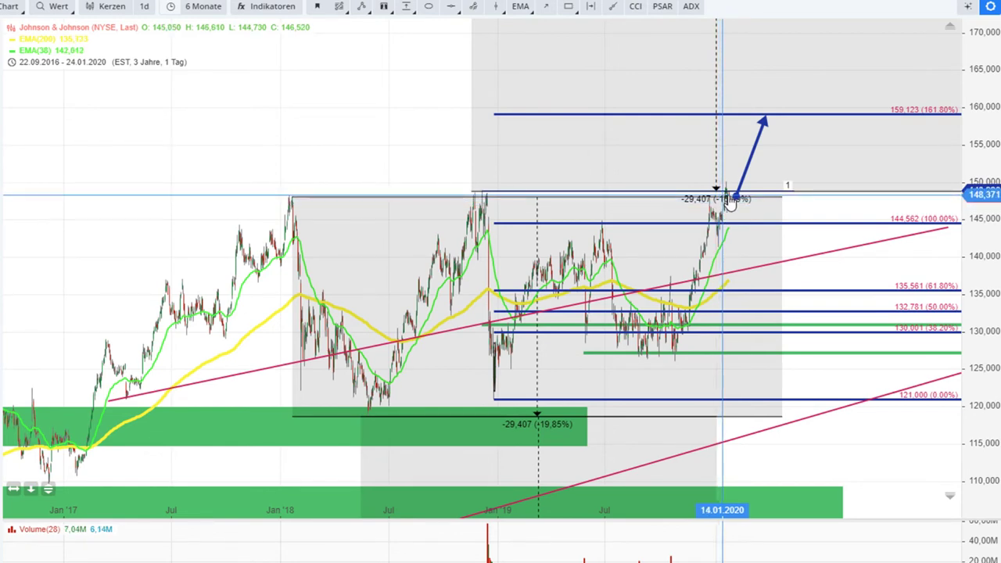
scroll(732, 207, up, 3)
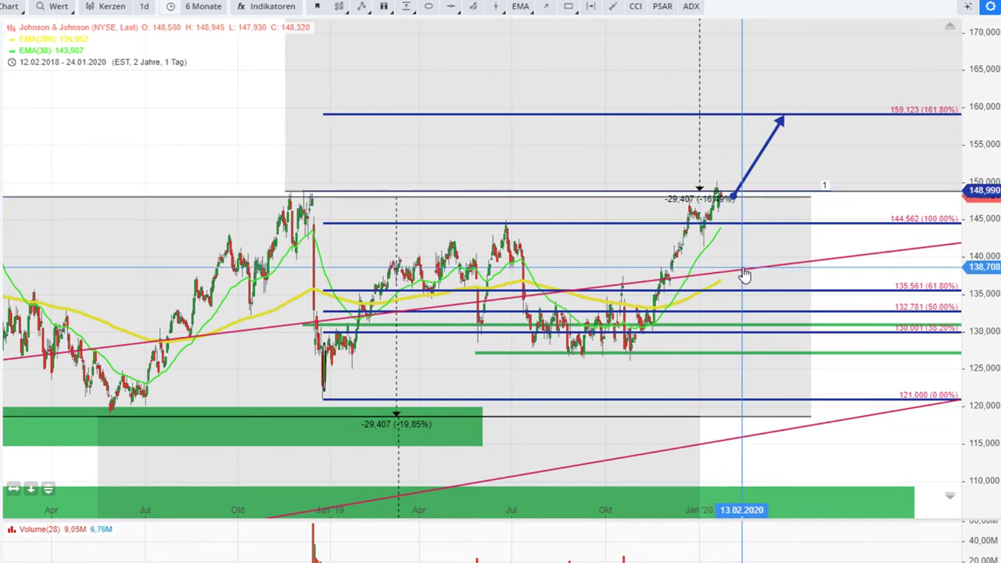
scroll(745, 273, down, 3)
scroll(735, 223, up, 3)
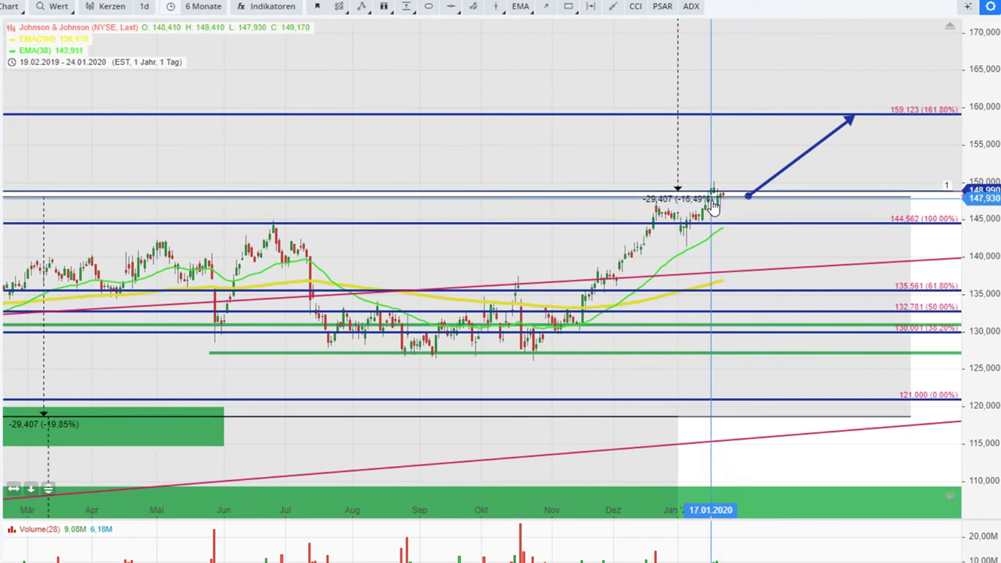
scroll(717, 196, down, 5)
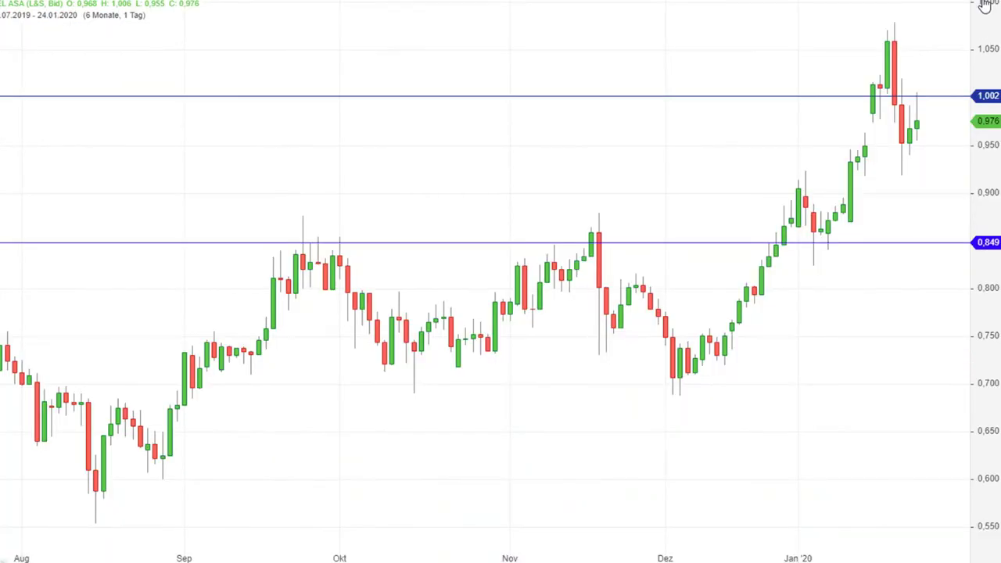
Step: Examine the NEL ASA chart on a multi-year time scale, with the price range extended well above the 1.002 line
scroll(764, 205, down, 3)
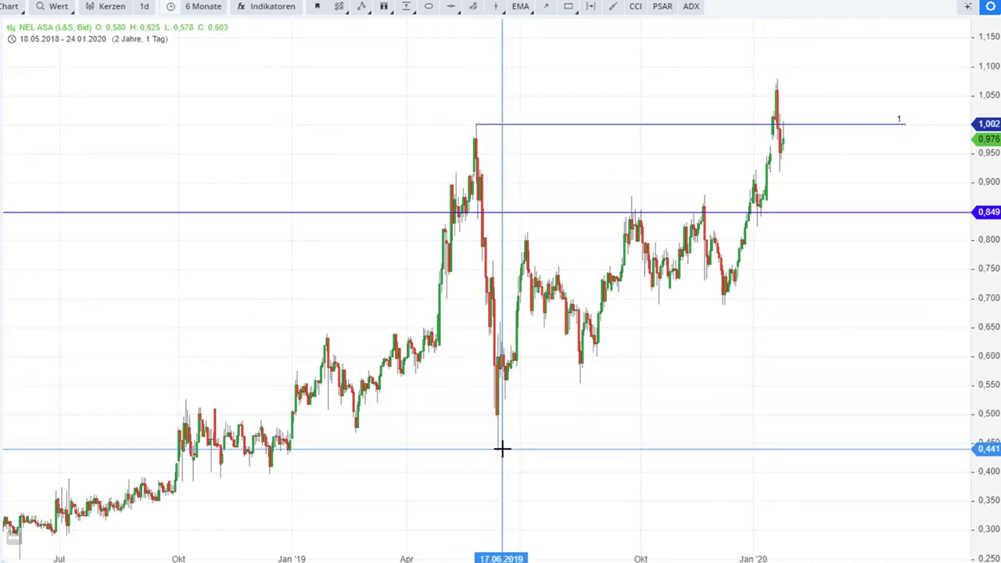
drag(518, 448, 696, 215)
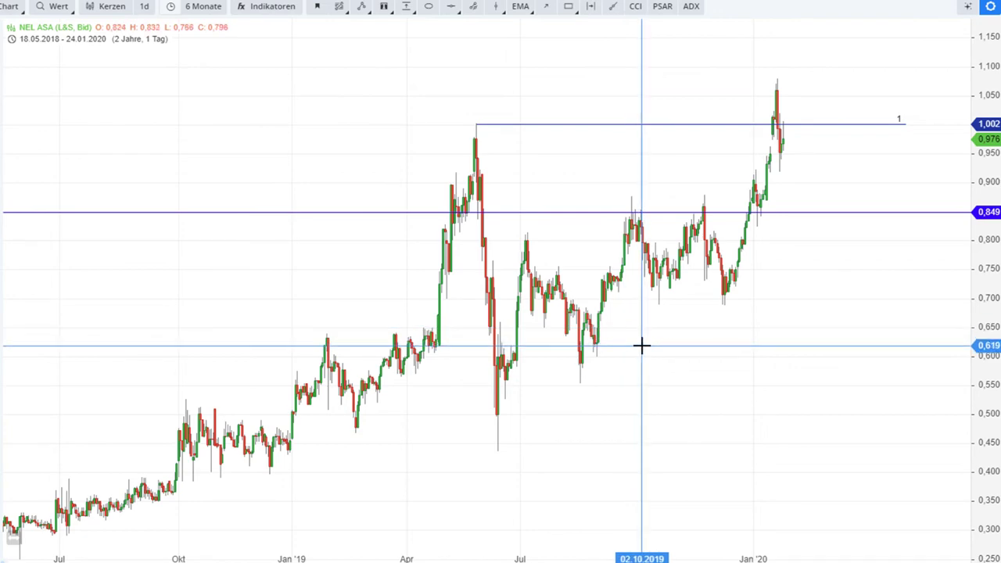
drag(988, 98, 988, 169)
scroll(917, 295, down, 2)
scroll(918, 294, down, 1)
drag(914, 289, 511, 289)
drag(980, 110, 930, 442)
scroll(617, 362, down, 3)
drag(685, 202, 330, 358)
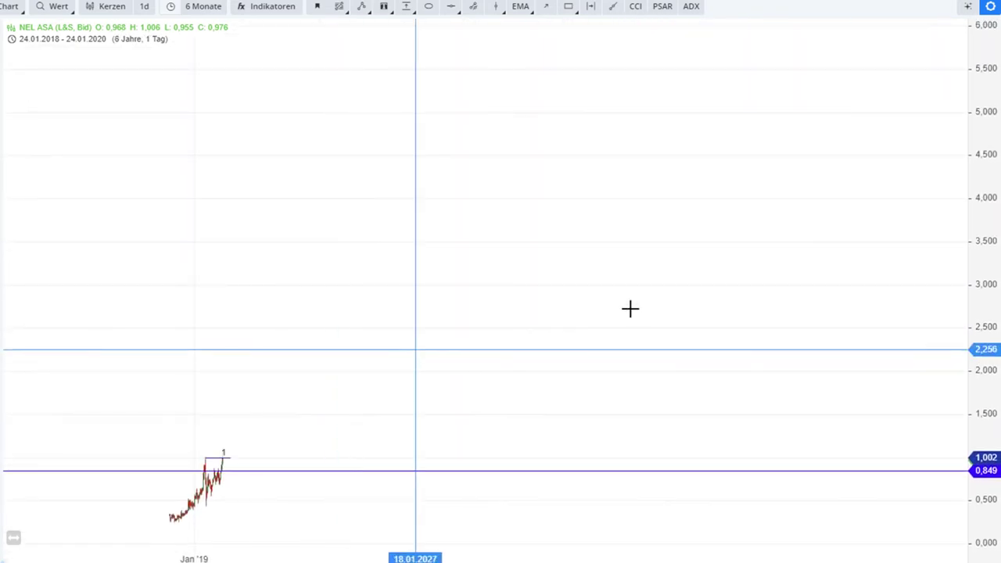
drag(974, 172, 942, 446)
drag(477, 227, 435, 365)
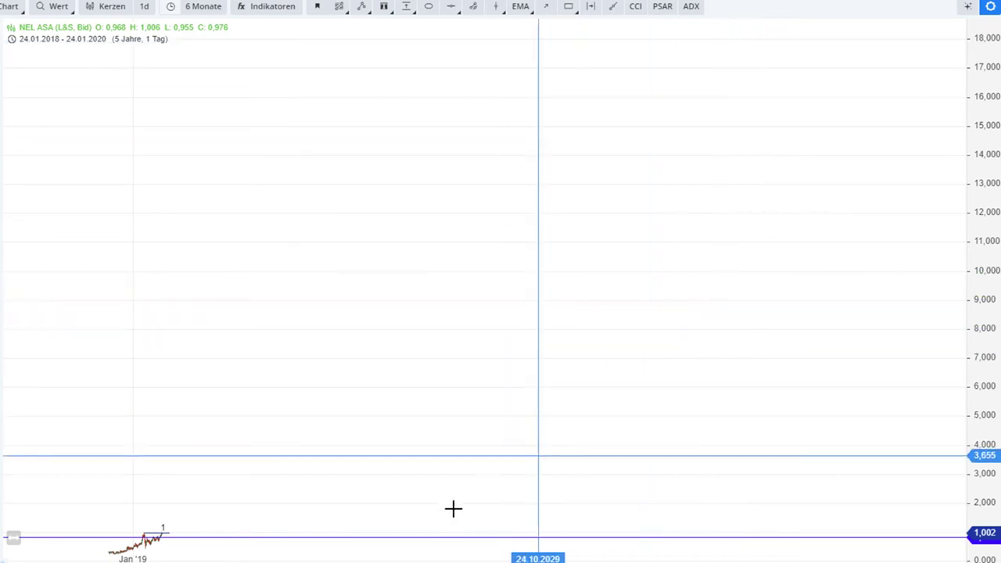
drag(735, 283, 915, 210)
drag(970, 300, 954, 519)
drag(760, 368, 796, 298)
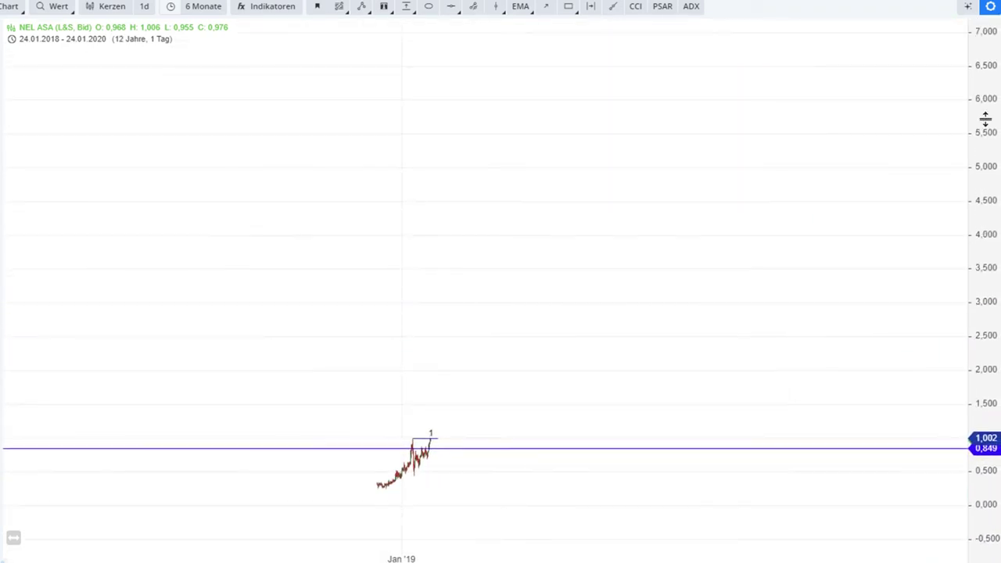
Step: Compare NEL ASA's price movement since early 2018 with the horizontal lines at 0.849 and 1.002
drag(985, 128, 978, 297)
drag(534, 390, 717, 356)
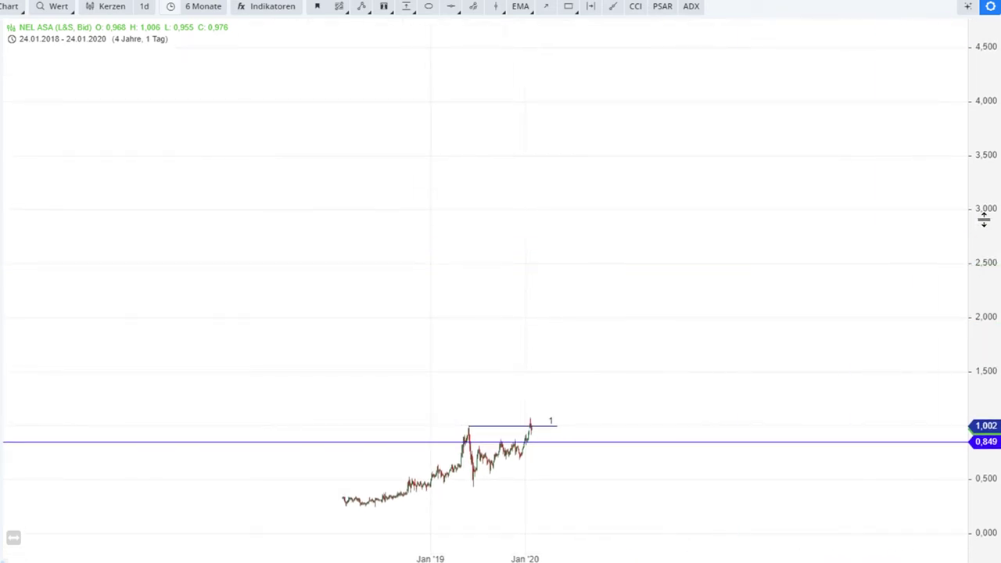
drag(983, 217, 983, 149)
drag(597, 334, 558, 284)
scroll(523, 306, up, 5)
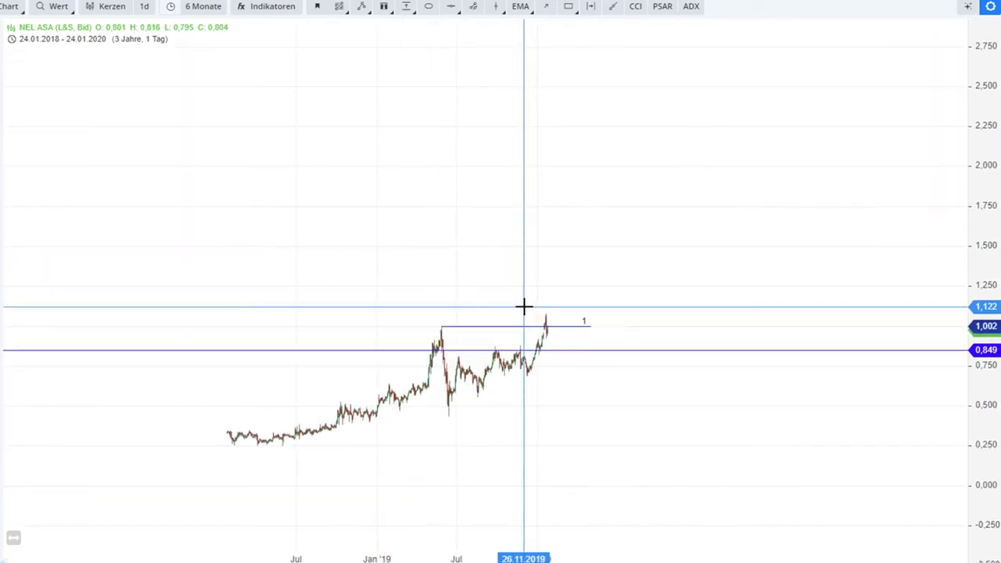
drag(985, 226, 974, 94)
drag(650, 263, 633, 251)
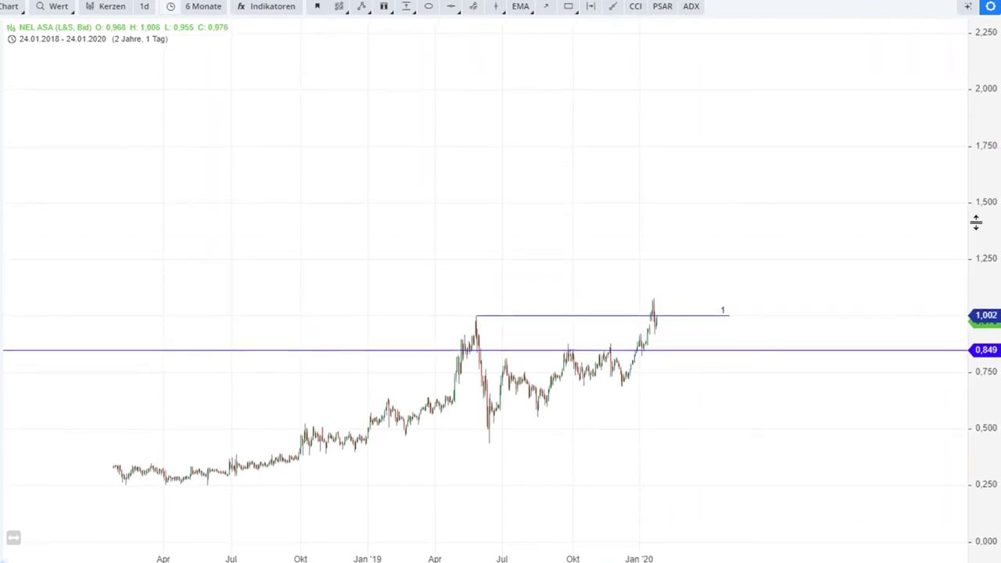
drag(975, 226, 977, 147)
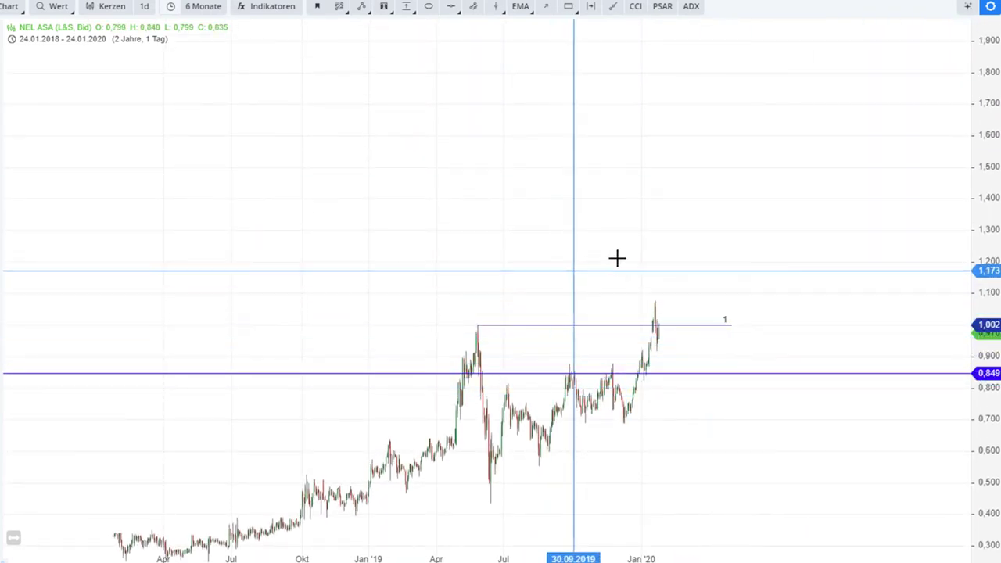
scroll(650, 257, up, 2)
drag(650, 257, 669, 211)
scroll(649, 290, down, 2)
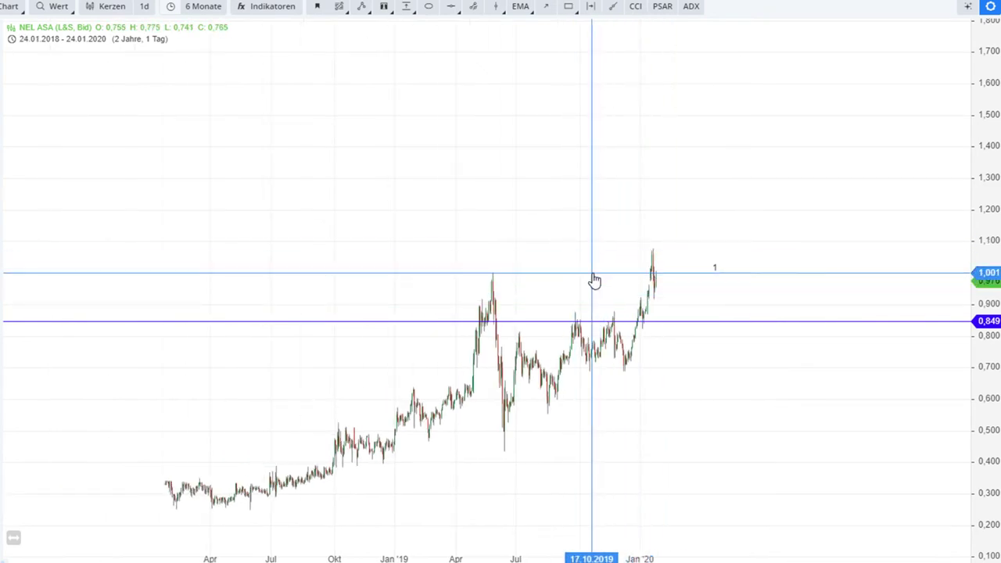
scroll(594, 280, up, 3)
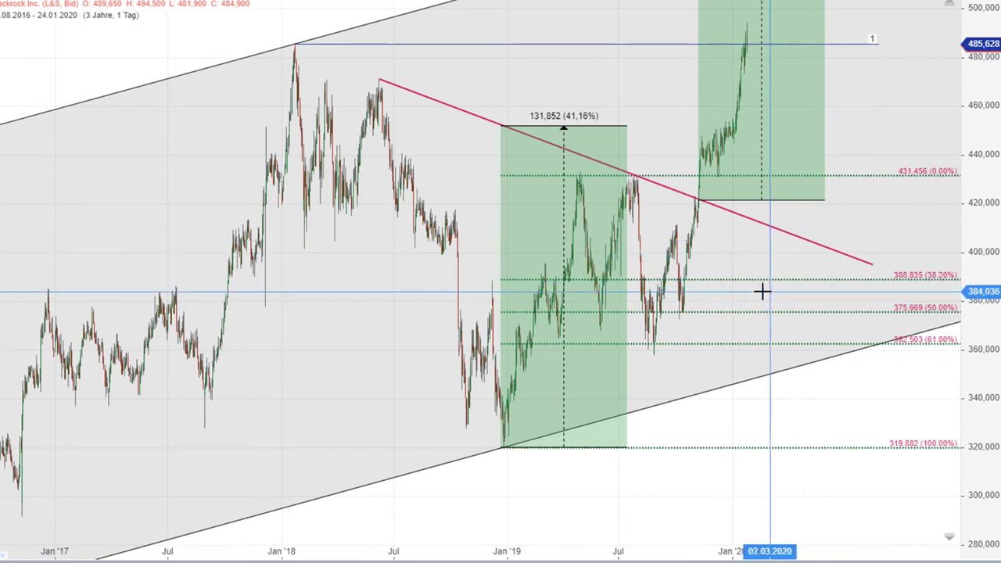
Step: Examine the BlackRock chart's 485.628 line and the 131.852-point upward projection from the broken red trendline
scroll(674, 301, down, 2)
scroll(674, 301, down, 3)
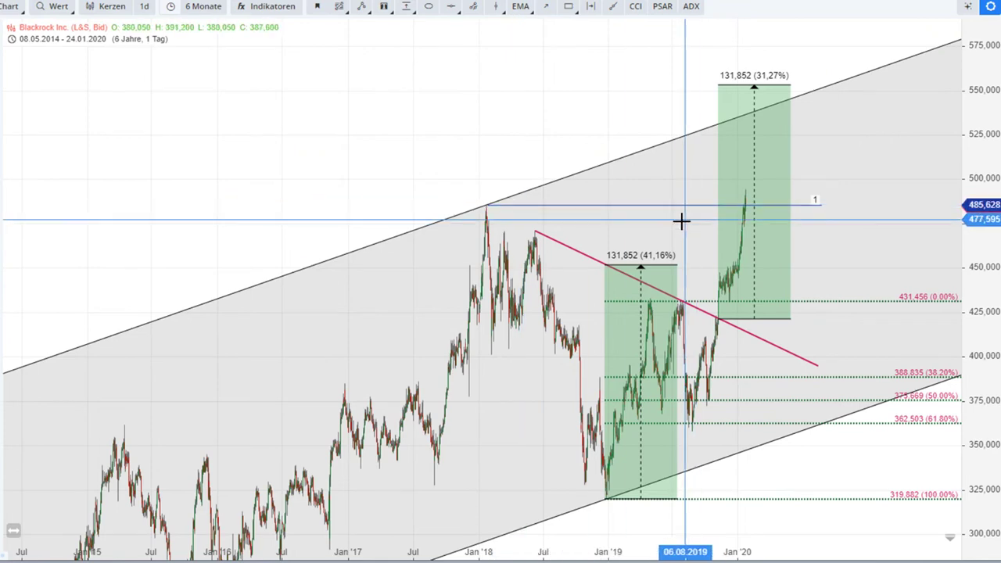
scroll(721, 289, up, 1)
scroll(721, 289, up, 1)
scroll(454, 230, up, 1)
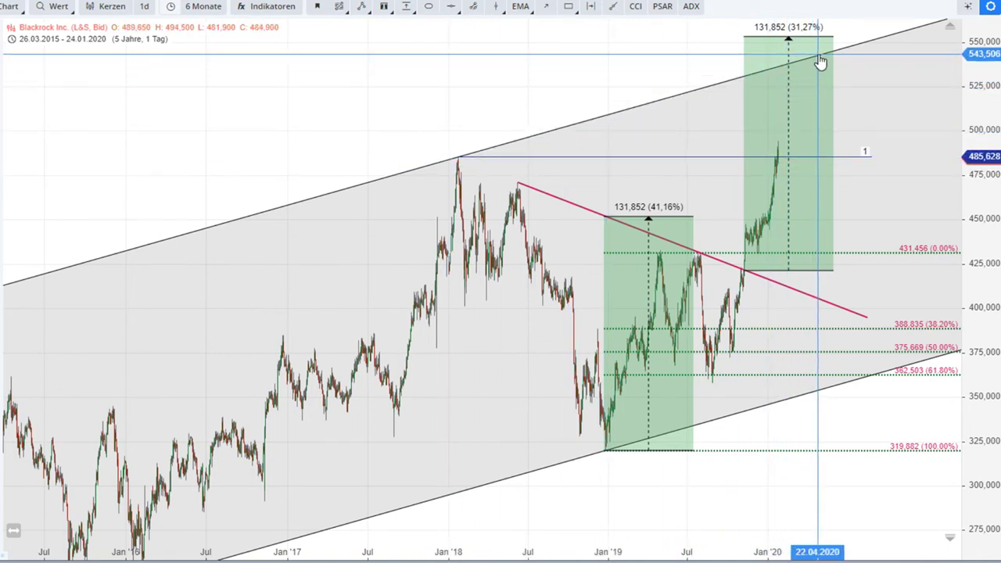
Step: Examine BlackRock's rising grey channel from 2013 to 2020, following its lower line and comparing the upper line with the projection target
scroll(821, 64, down, 3)
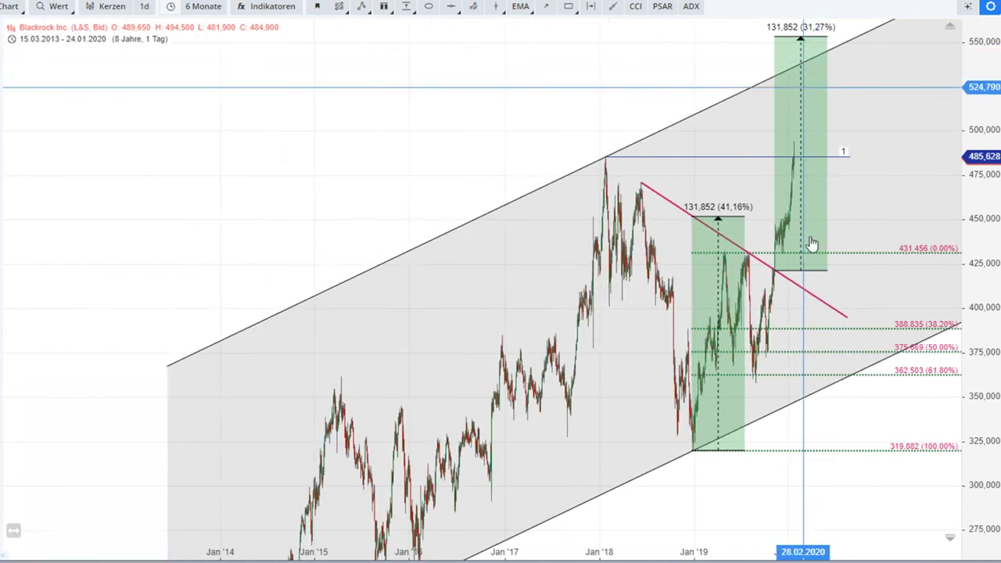
drag(832, 513, 864, 327)
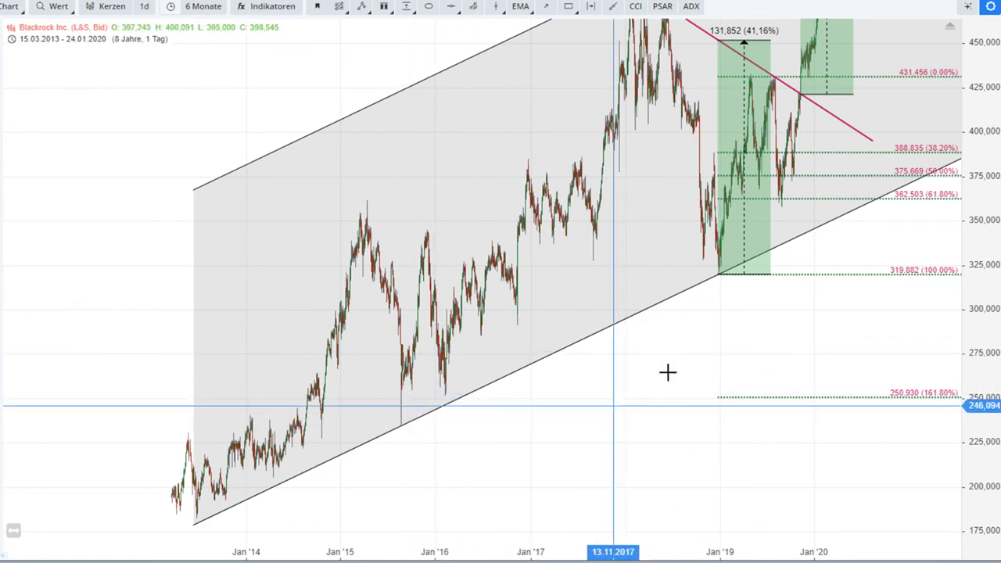
drag(713, 350, 708, 409)
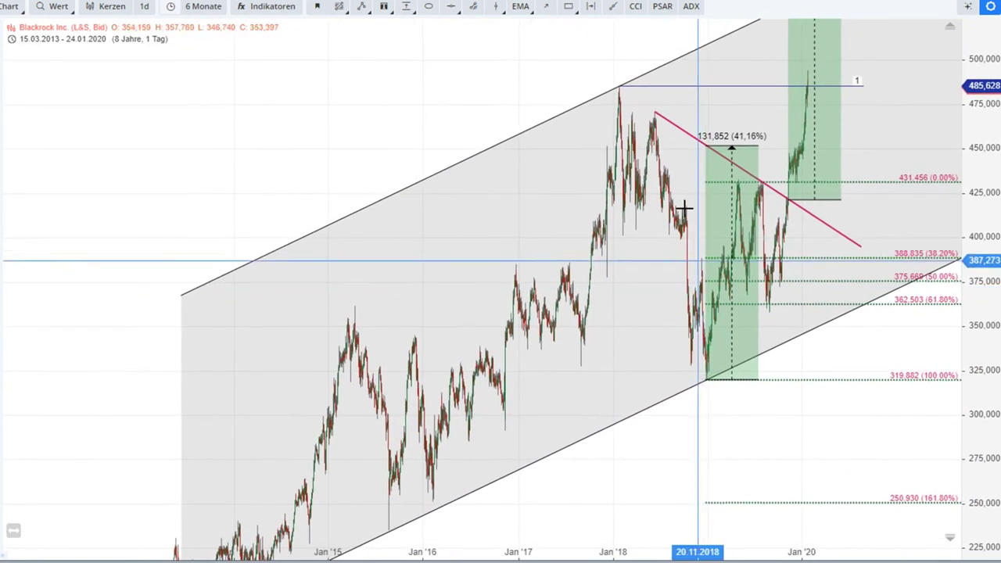
drag(533, 120, 413, 257)
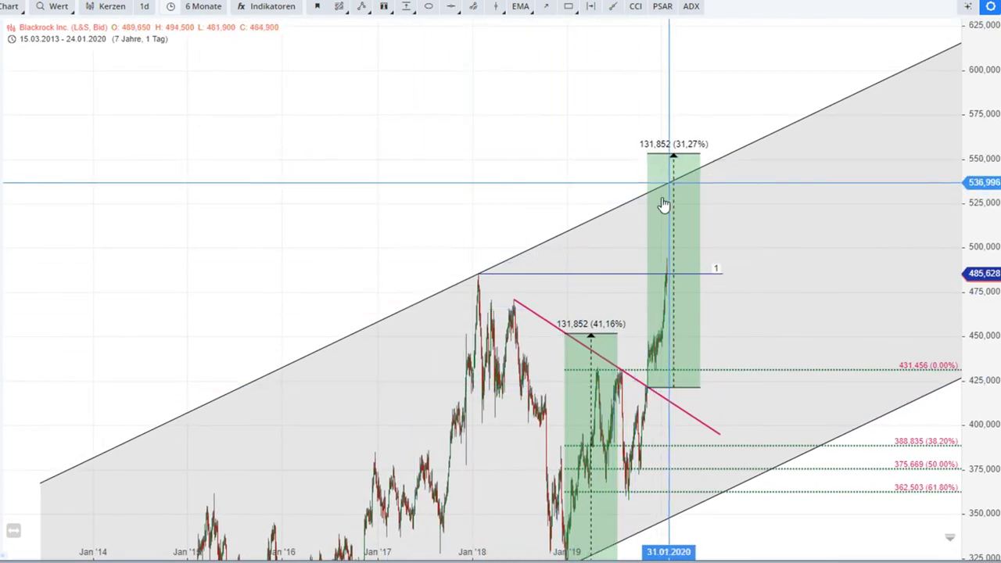
scroll(670, 293, up, 1)
scroll(671, 293, up, 1)
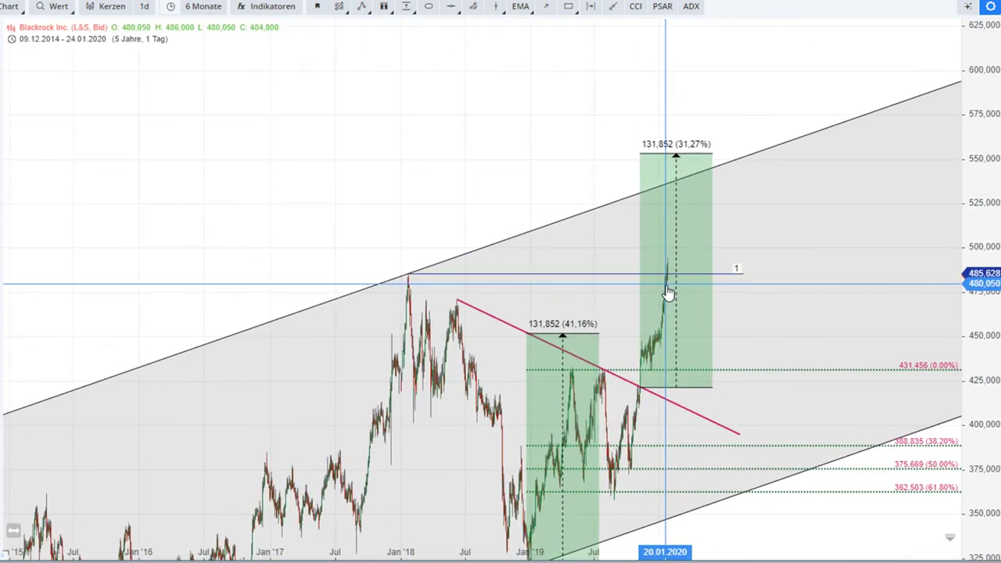
drag(642, 483, 663, 426)
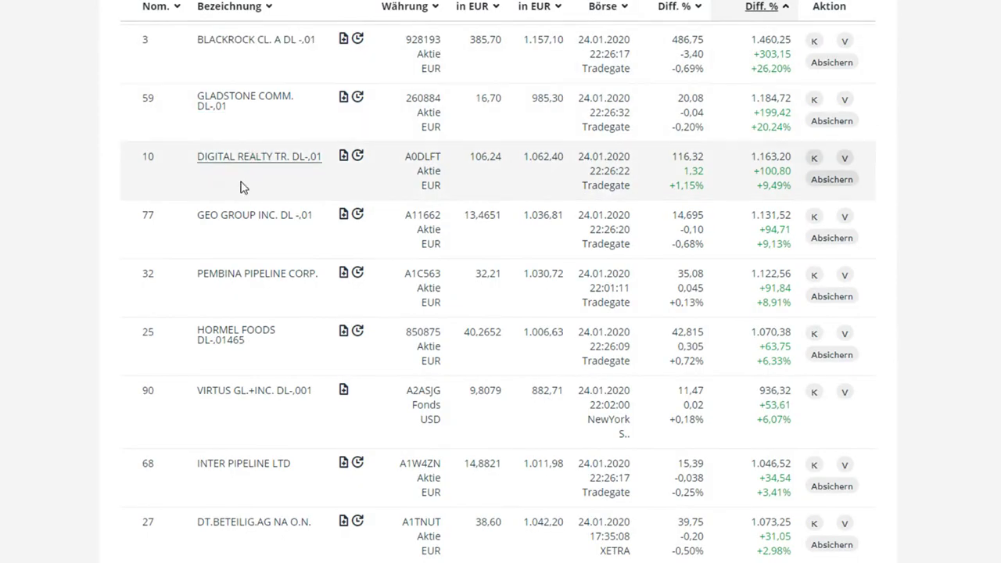
Step: Look up the BlackRock position in the stock depot
scroll(239, 195, up, 2)
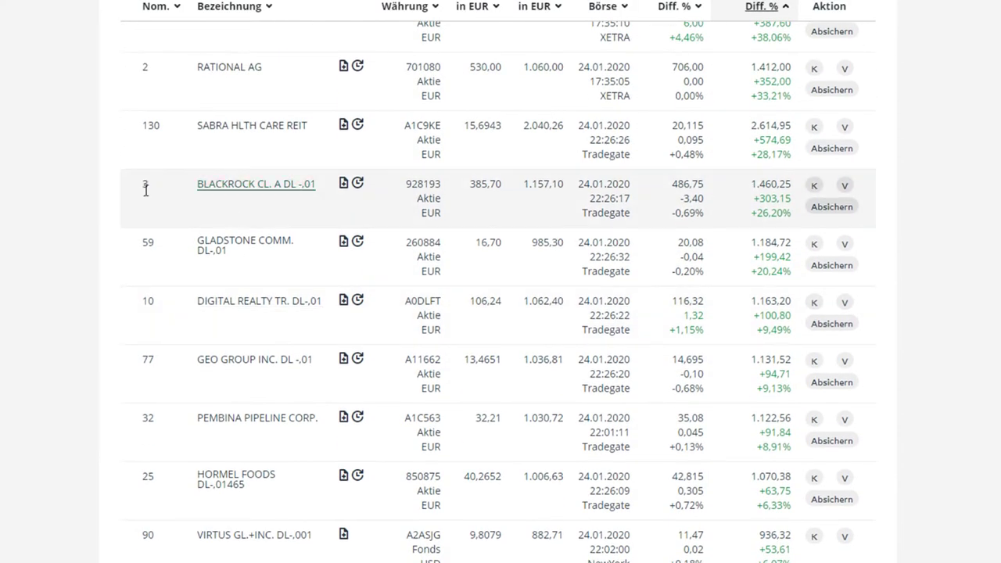